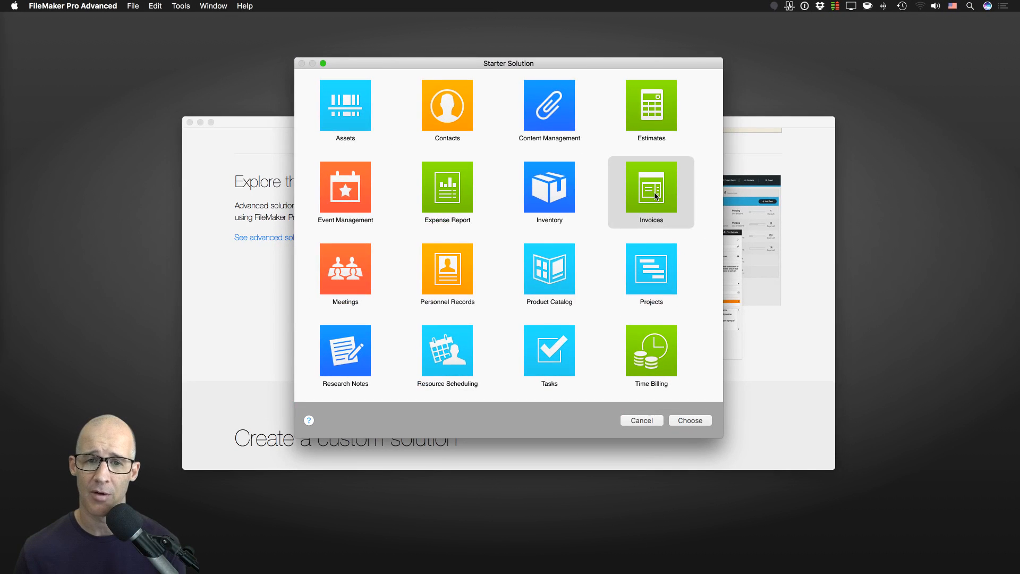
Step: Cancel the starter solution chooser and close the remaining start windows
click(659, 422)
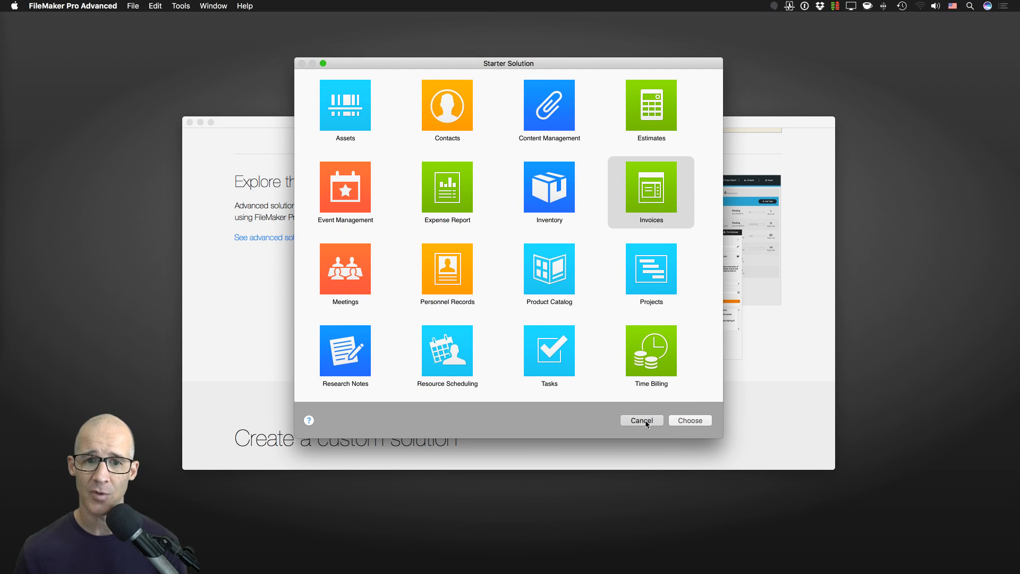
click(189, 123)
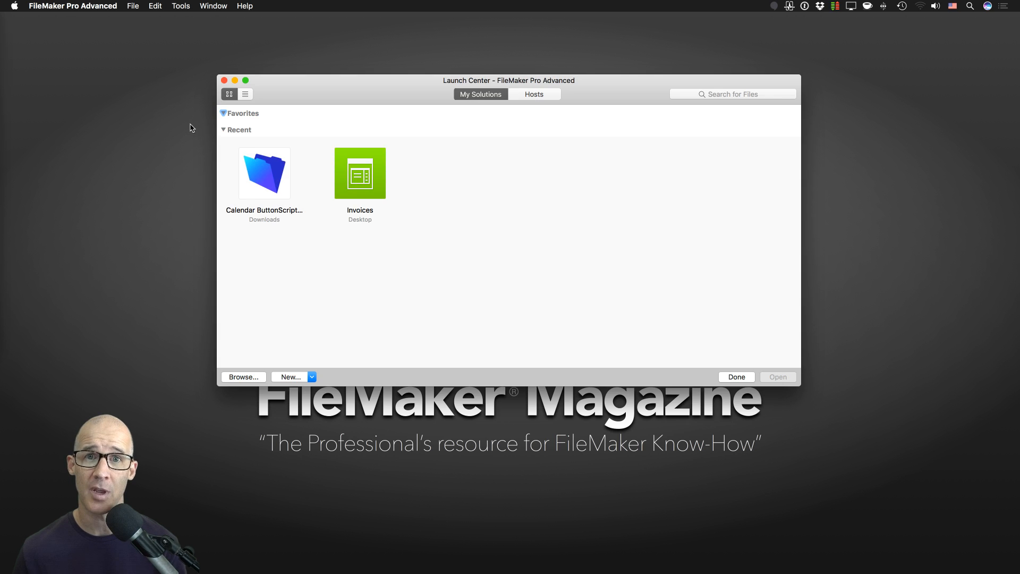
click(222, 80)
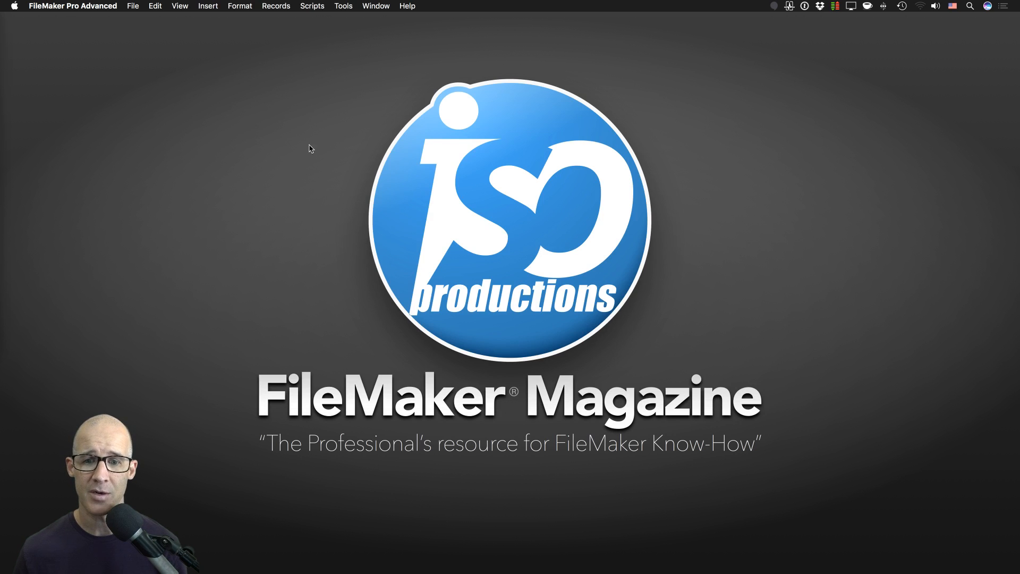
Step: Open the recently used Invoices file and reposition its window on the desktop
click(133, 5)
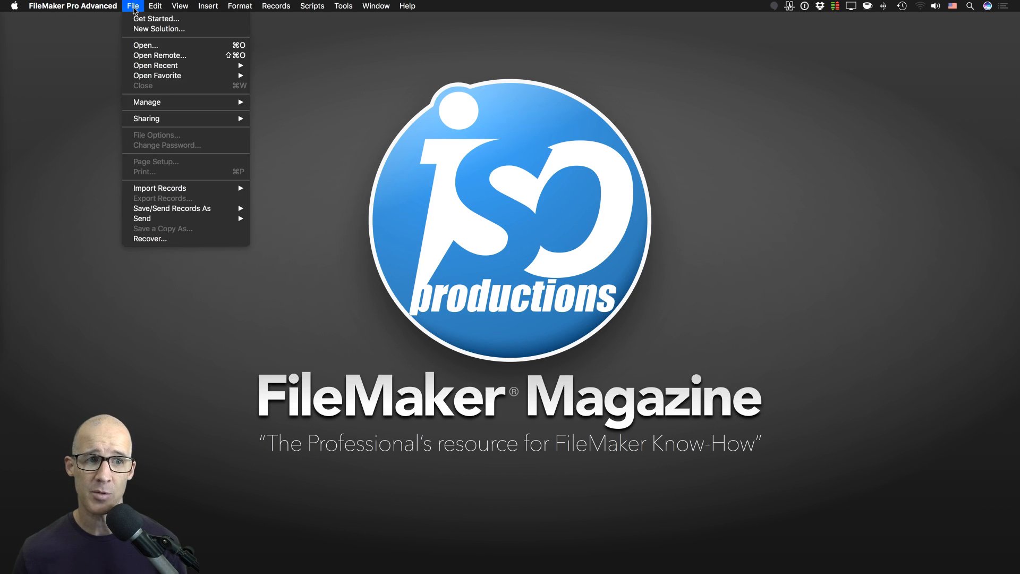
mouse_move(208, 66)
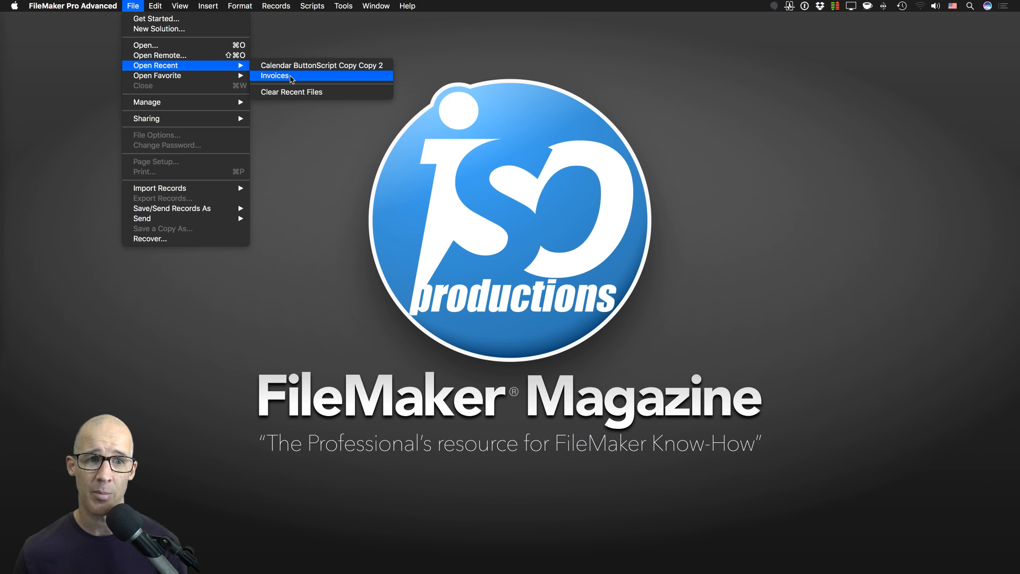
click(292, 75)
drag(510, 62, 488, 63)
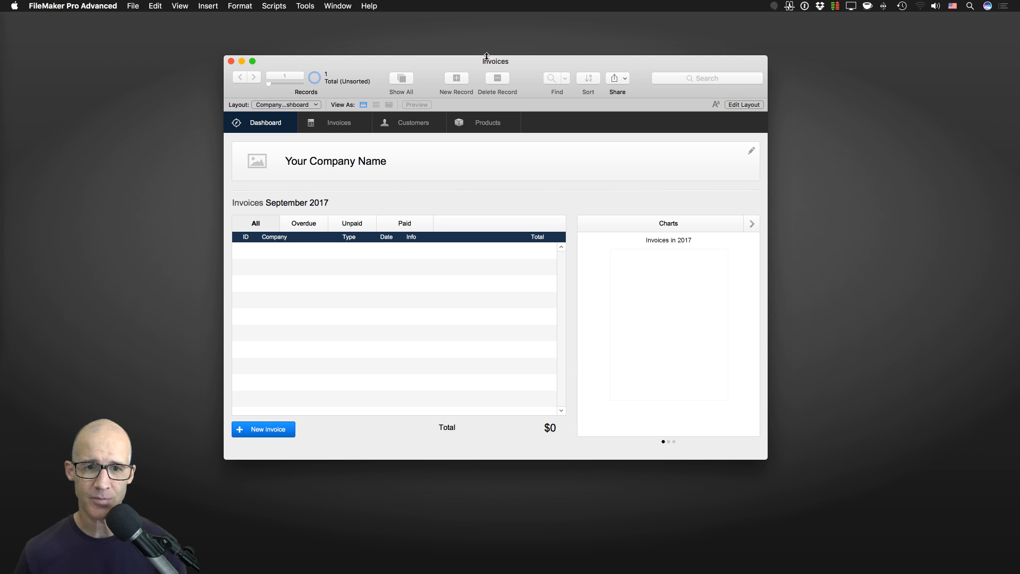
drag(487, 56, 418, 60)
Step: View the management commands and the database field definitions for Invoices, and dismiss them without changes
click(133, 6)
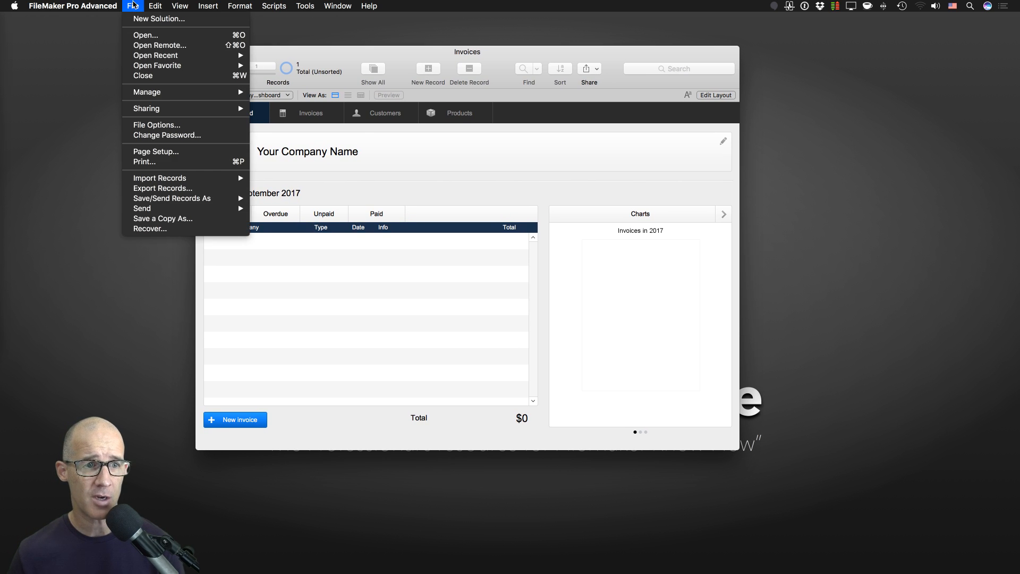
mouse_move(146, 91)
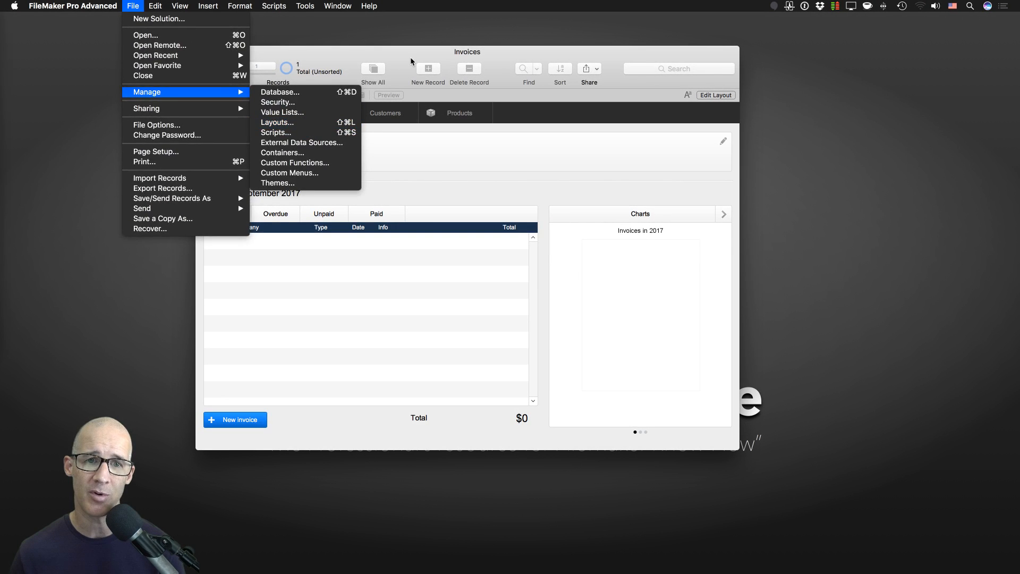
click(412, 53)
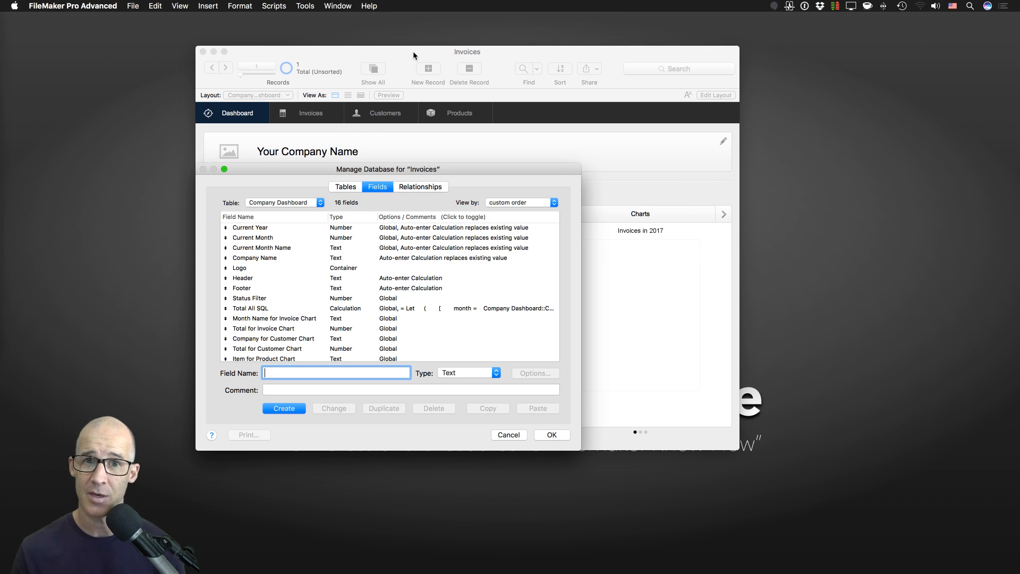
key(Escape)
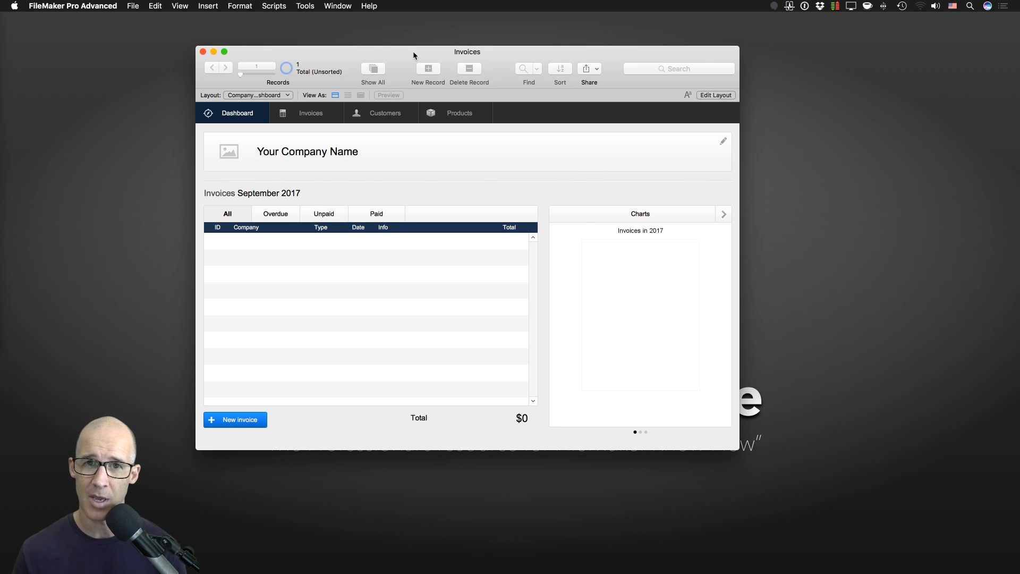
Step: Open the layout management window for Invoices and shift it slightly away from the main window
key(shift+super+l)
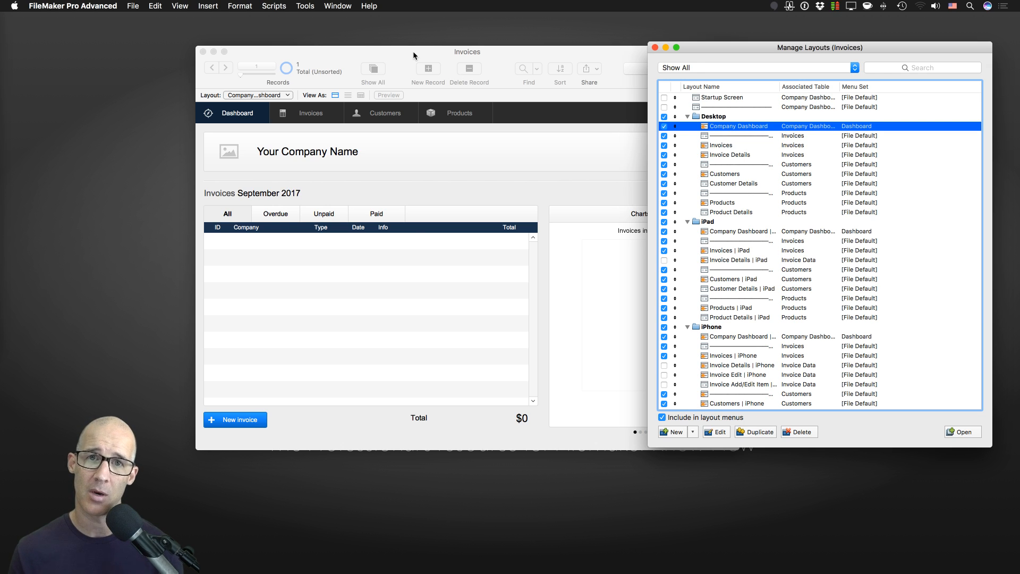
key(super+w)
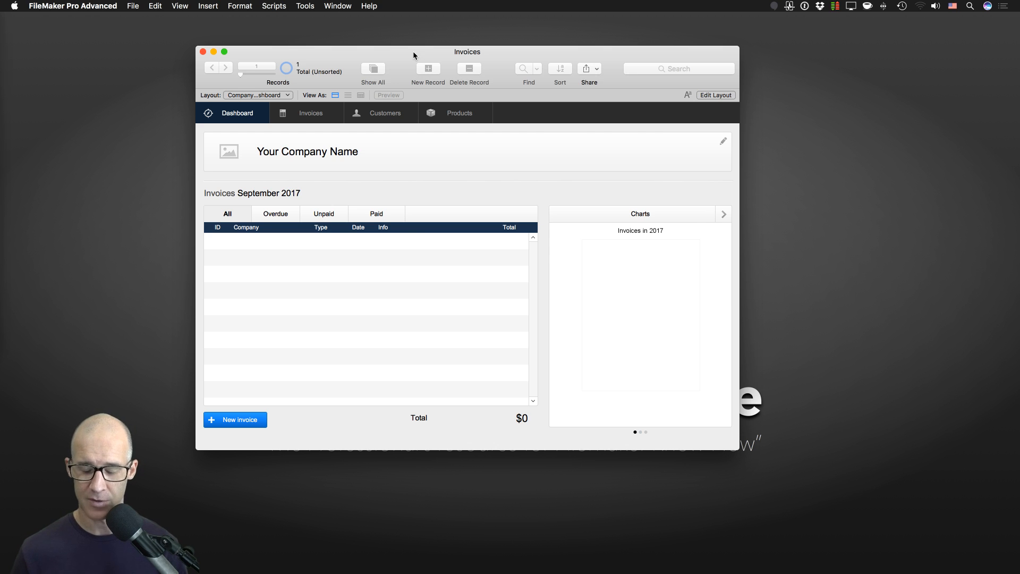
key(super+shift+l)
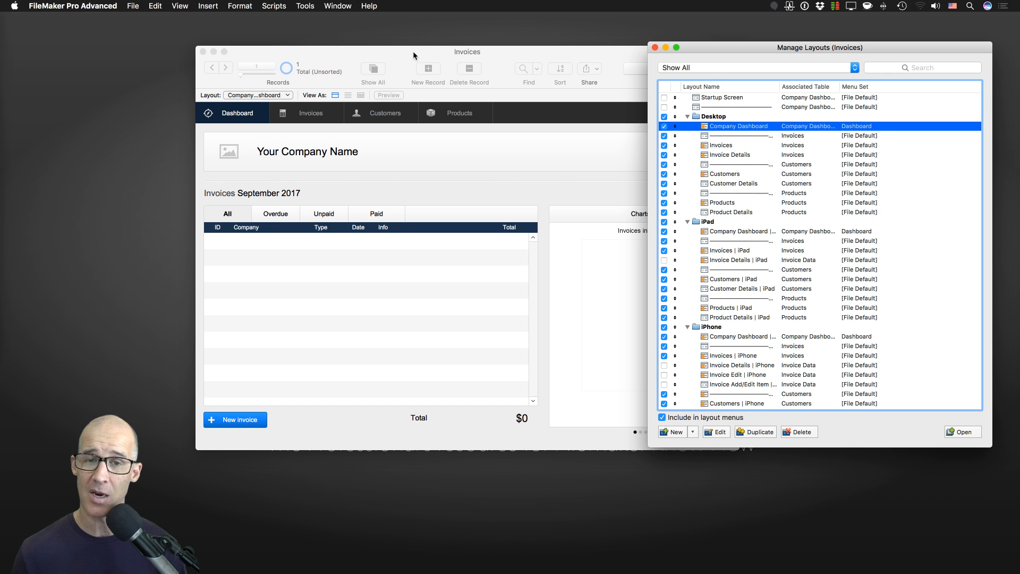
drag(692, 47, 703, 46)
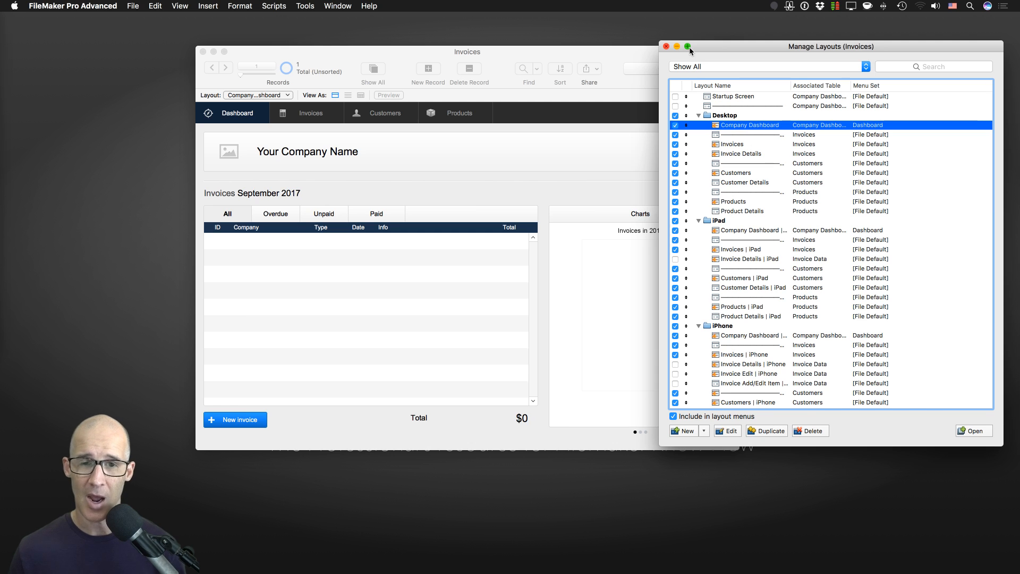
Step: Bring up the database definitions alongside the layout management window, try moving both windows, and cancel the definitions dialog
key(super+shift+d)
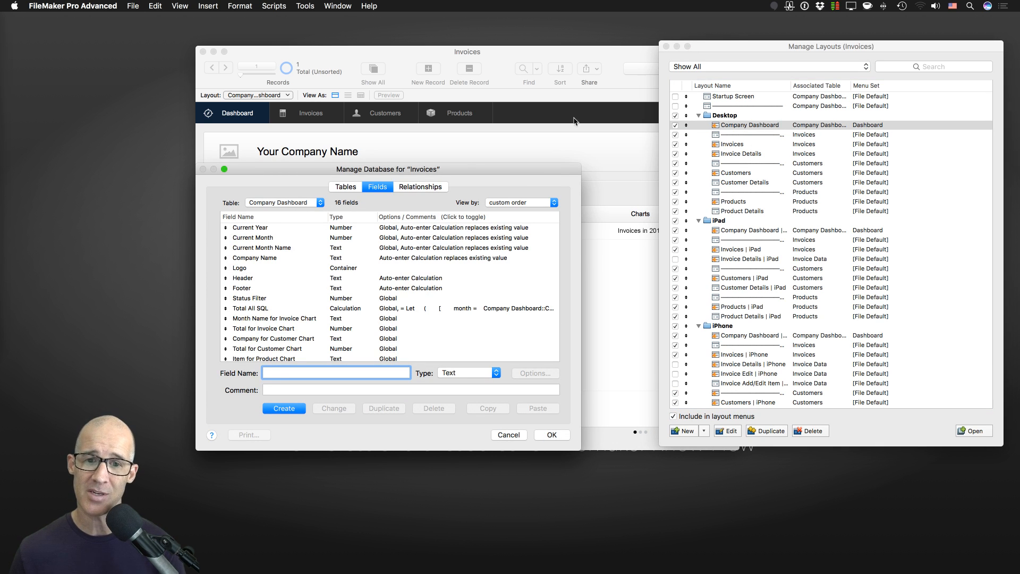
drag(521, 167, 668, 67)
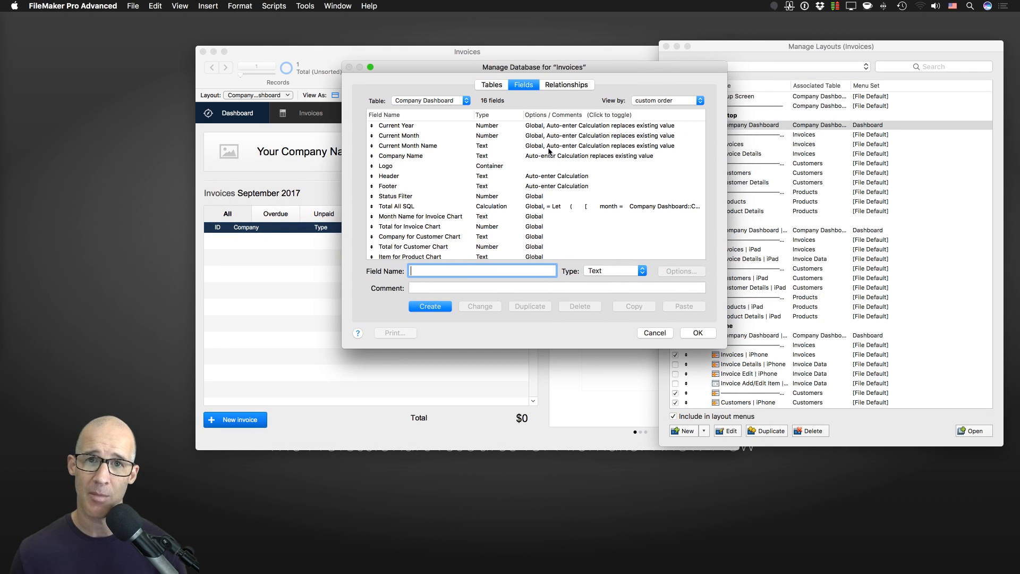
drag(764, 48, 763, 47)
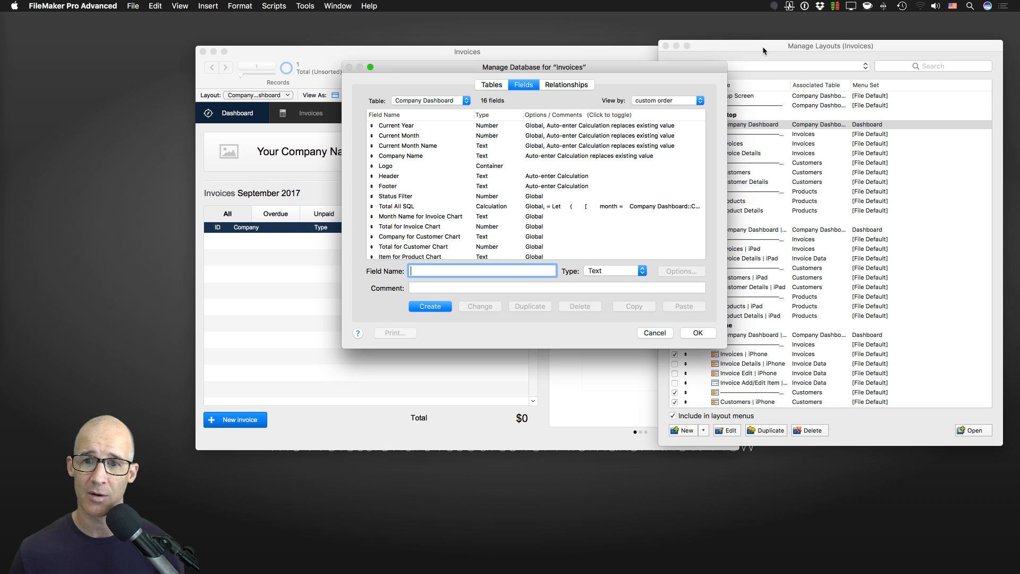
drag(657, 69, 639, 75)
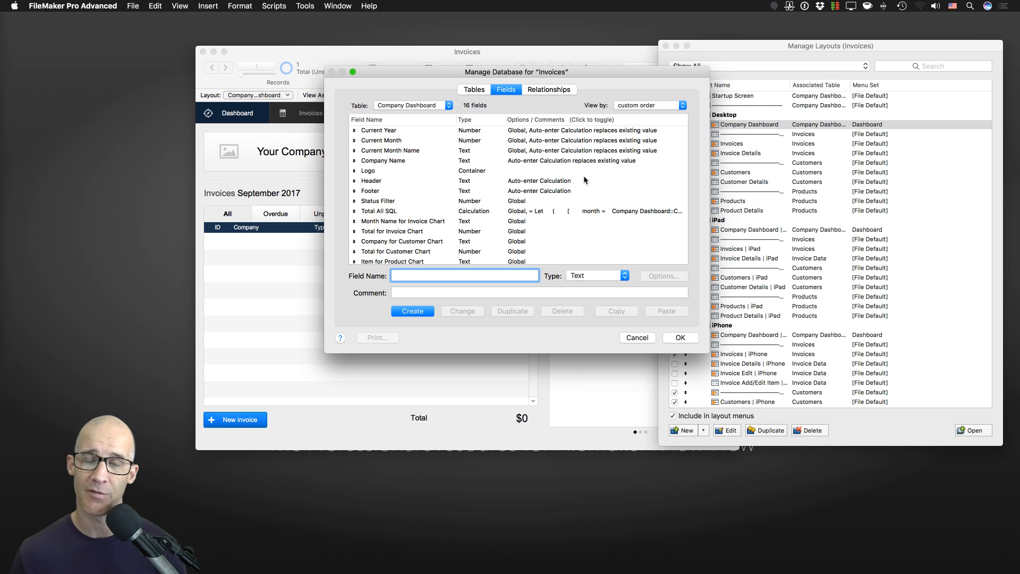
click(637, 334)
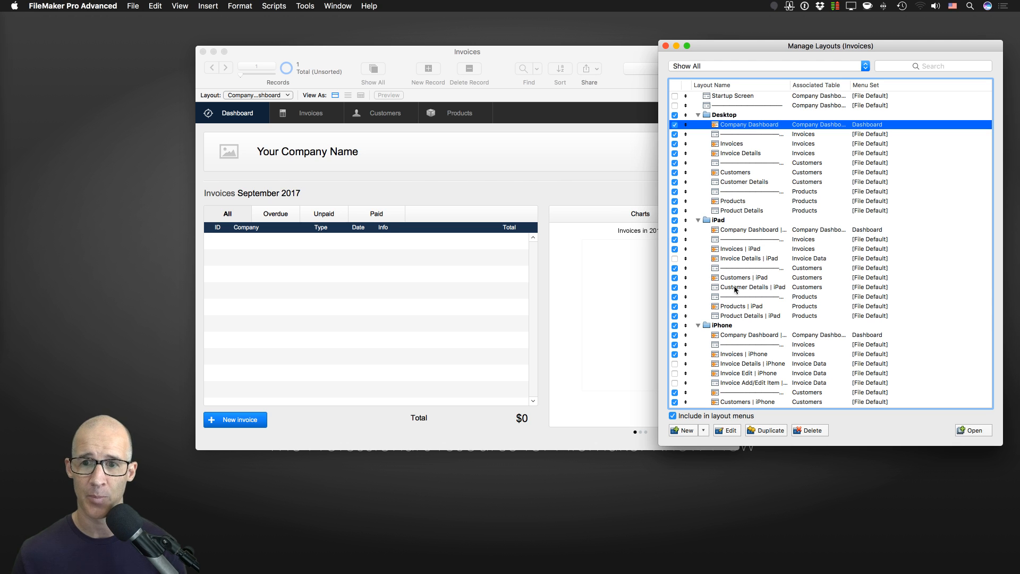
Step: Arrange the Invoices and Manage Layouts windows side by side and enlarge the layout list
drag(627, 52, 510, 46)
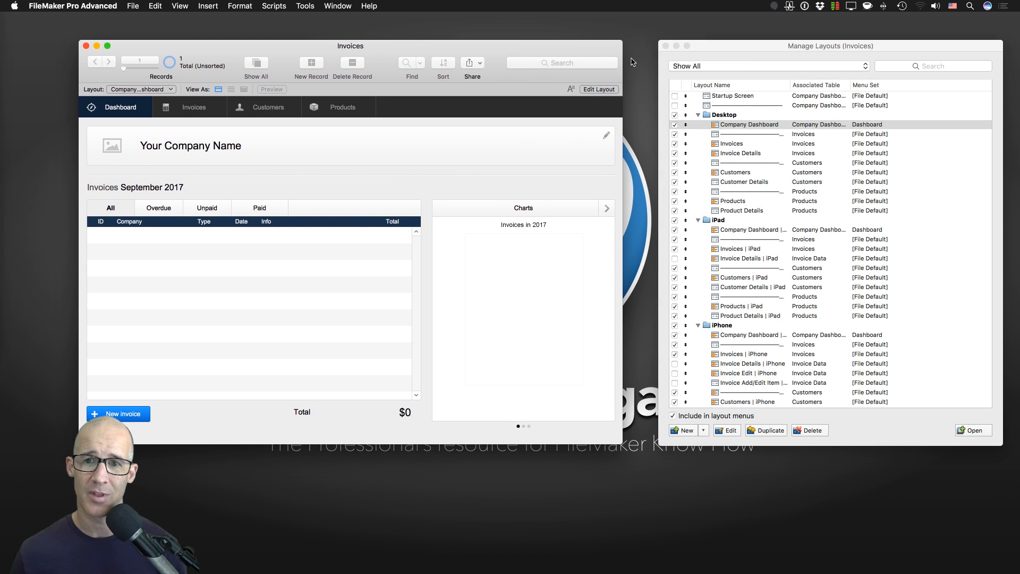
drag(746, 52, 717, 48)
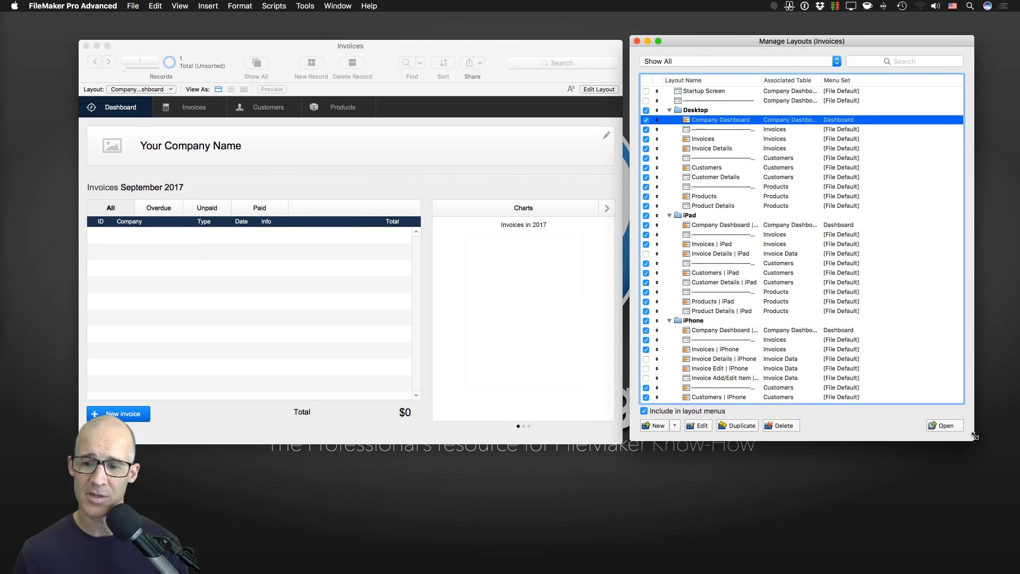
drag(970, 440, 993, 466)
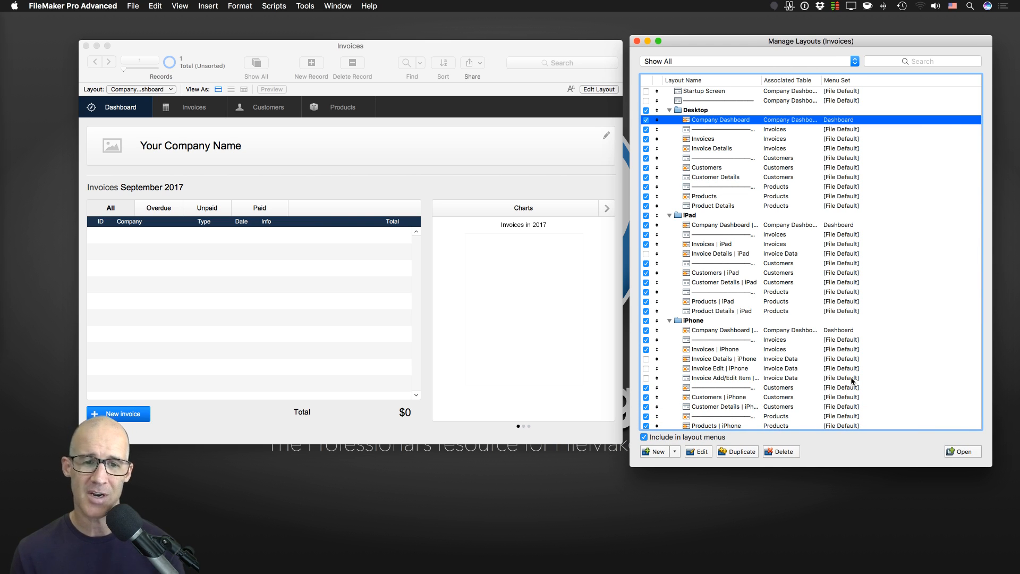
Step: Show the Company Dashboard in Layout mode, move and enlarge the Invoices window, and return to Browse mode
click(492, 68)
key(super+l)
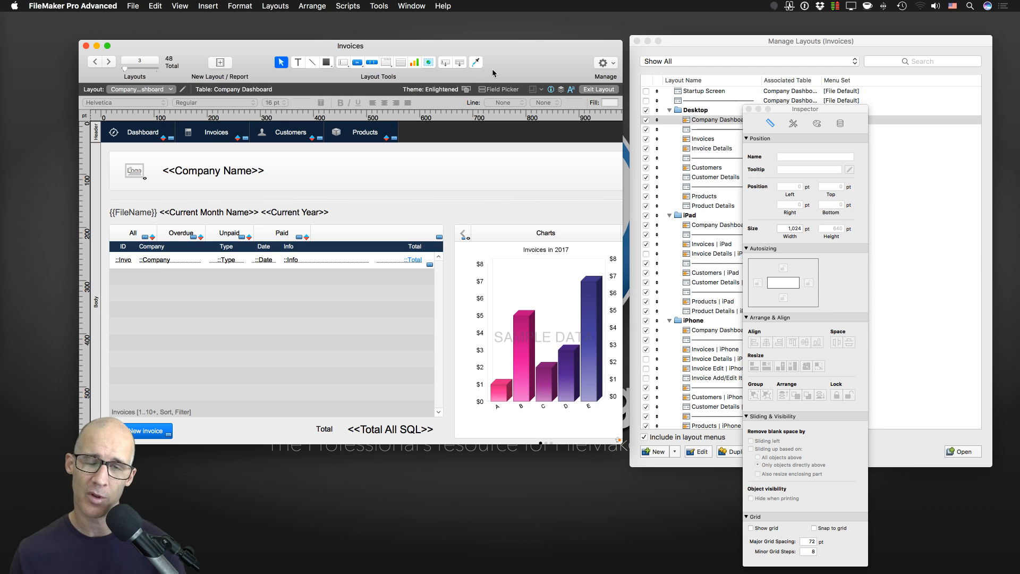
drag(541, 50, 520, 39)
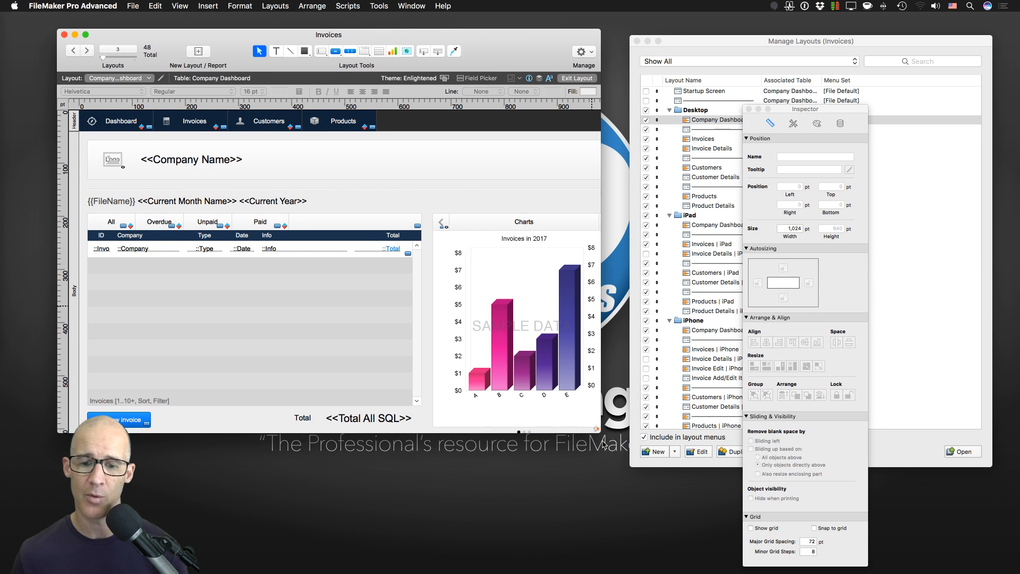
drag(599, 431, 615, 463)
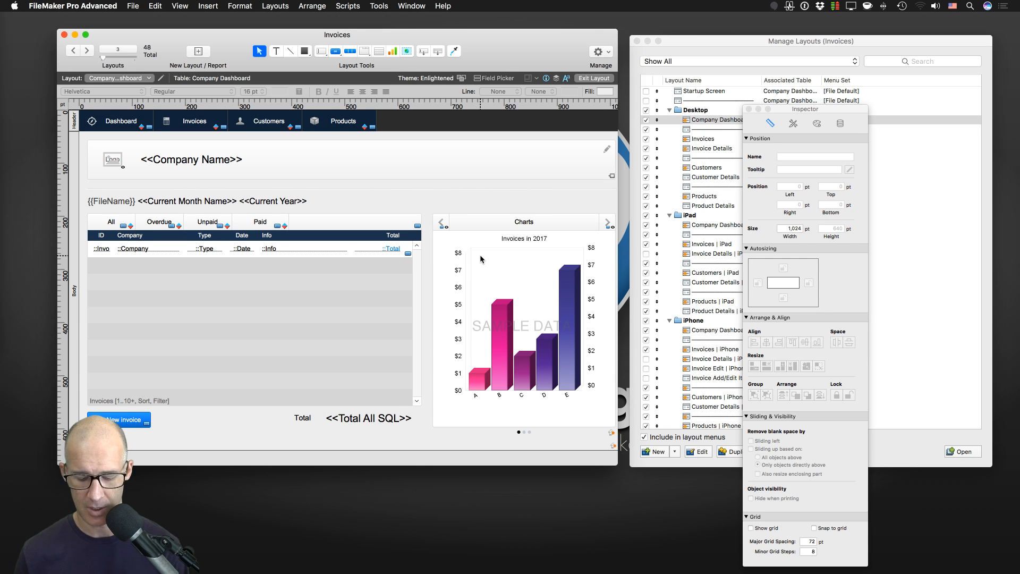
key(super+b)
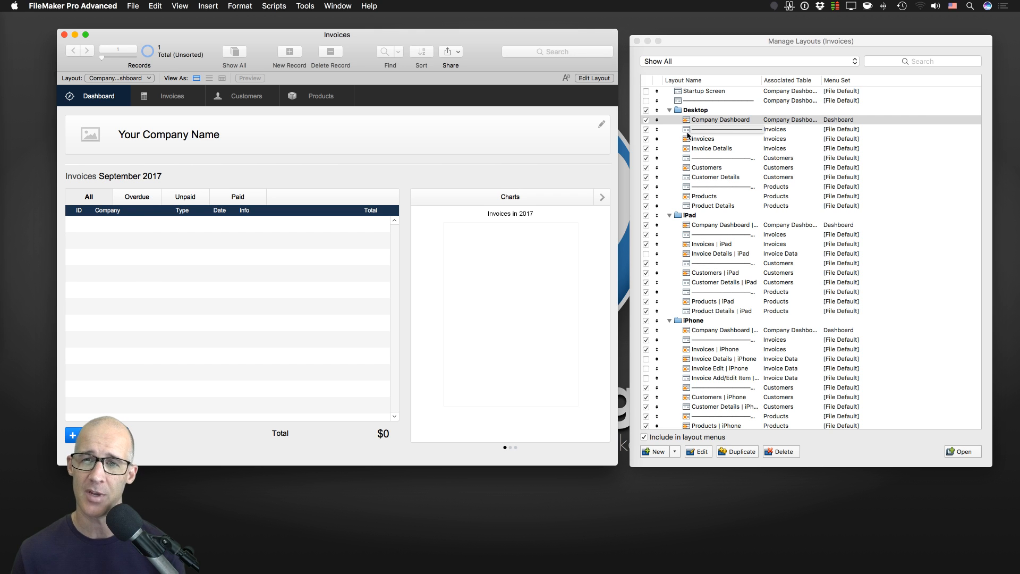
Step: Collapse the Desktop, iPad, iPhone and Web folders in the layout list
click(669, 110)
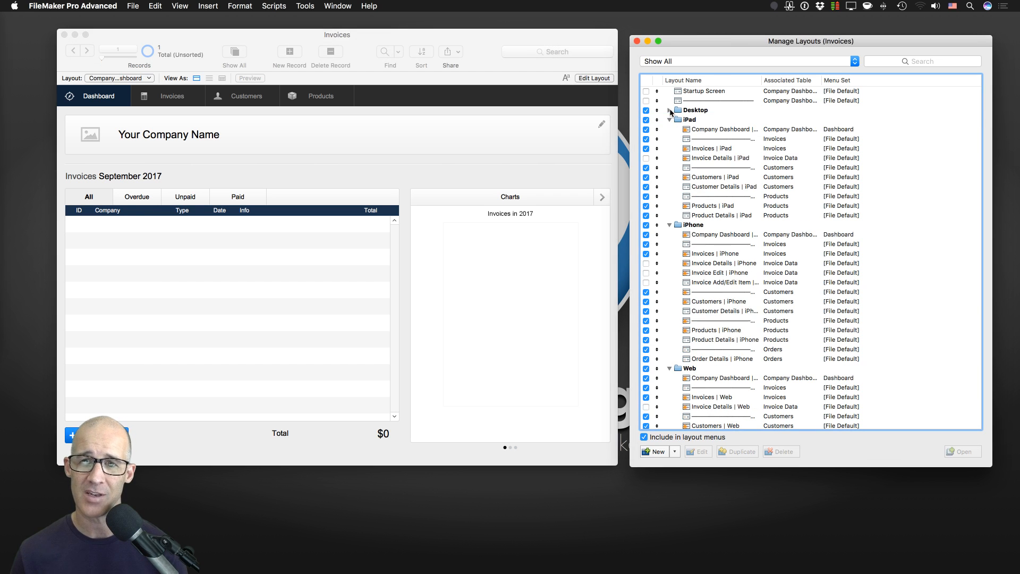
click(669, 119)
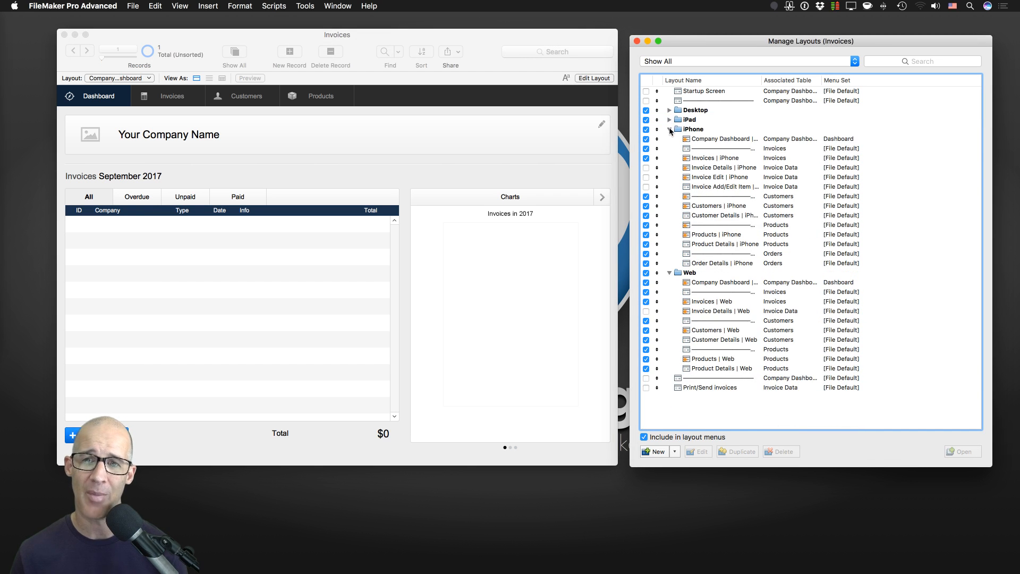
click(669, 129)
click(669, 139)
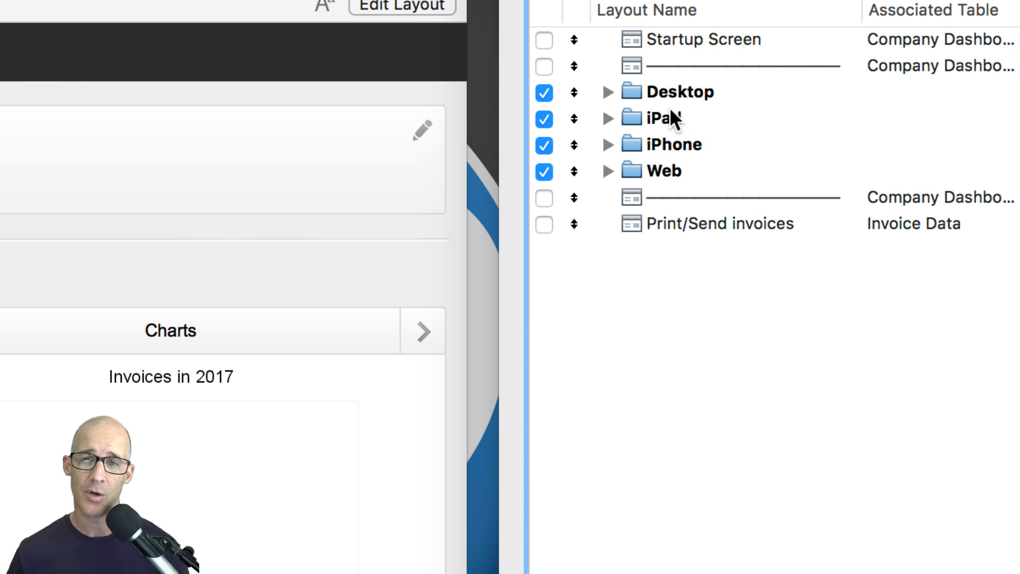
Step: Examine the top-level layout entries by selecting the Desktop folder, a separator, Startup Screen, Print/Send invoices and all entries, and clear the selection
click(626, 95)
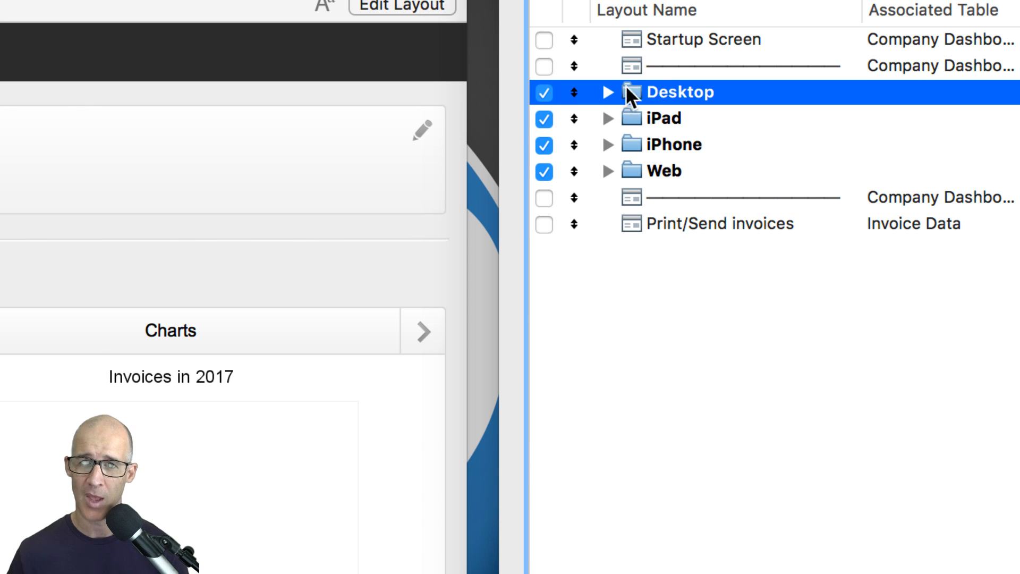
click(632, 68)
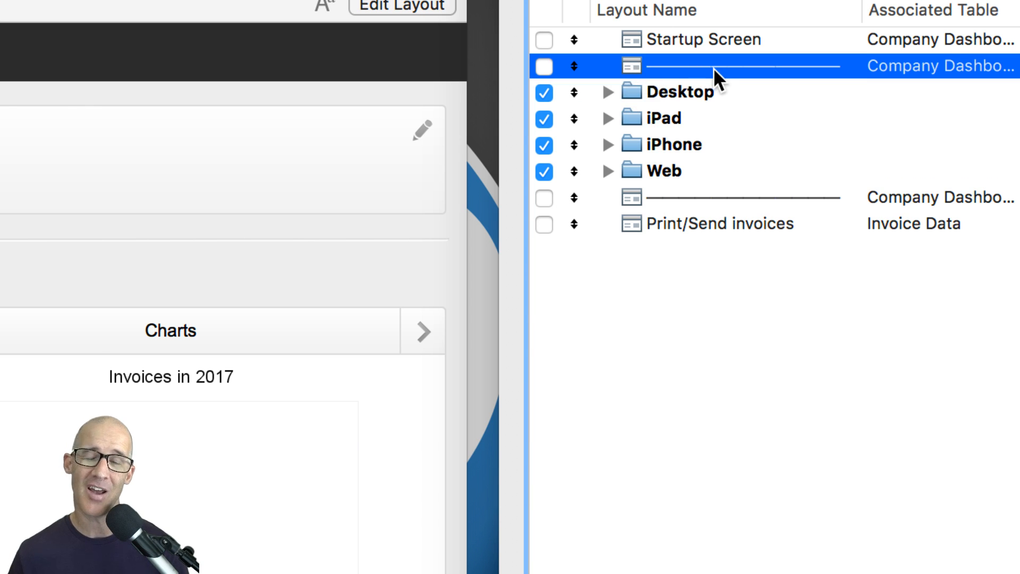
click(708, 40)
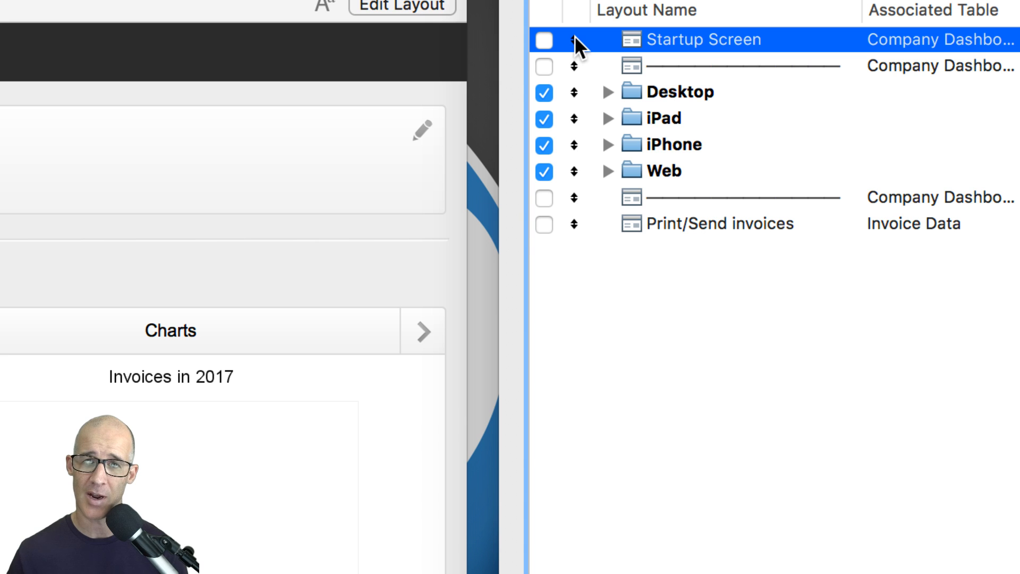
mouse_move(574, 218)
mouse_down()
mouse_move(573, 195)
mouse_move(573, 220)
mouse_up()
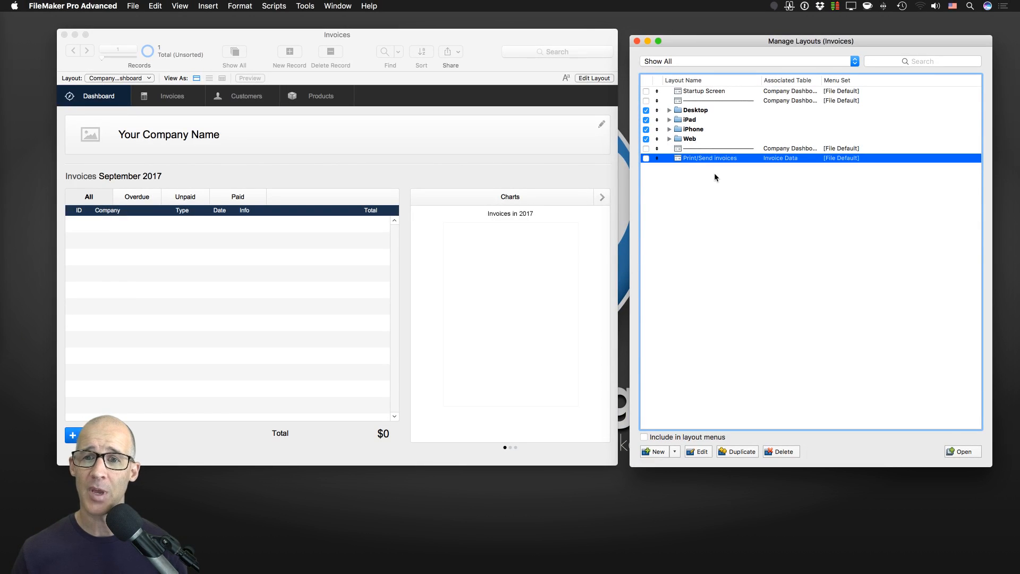
key(super+a)
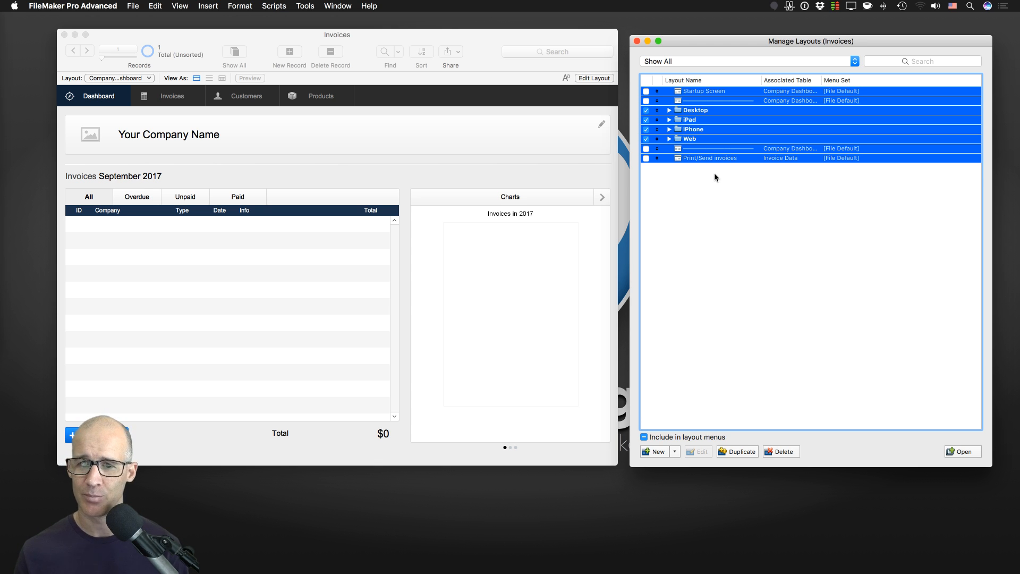
click(692, 181)
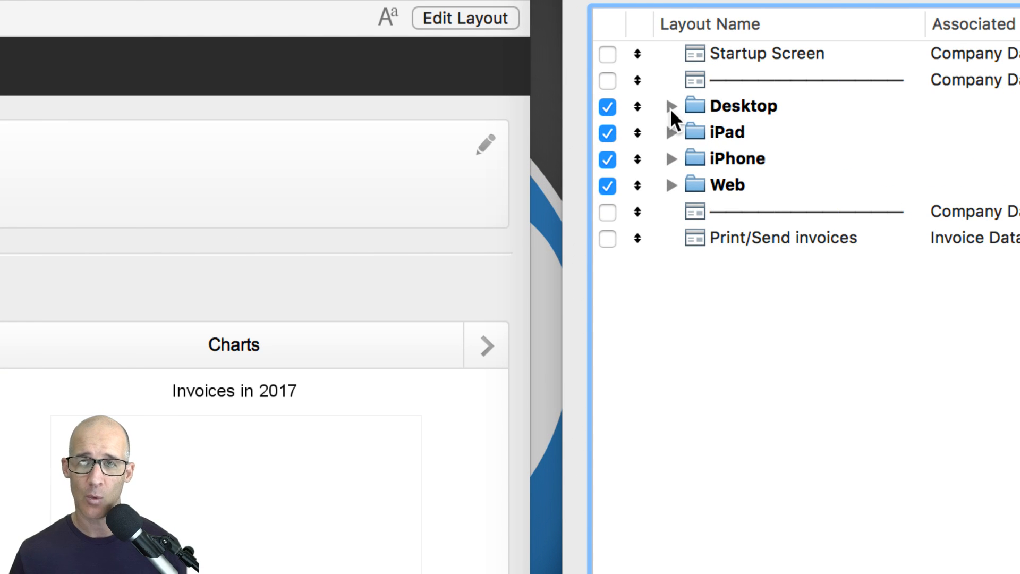
Step: Expand the Desktop folder, expand every layout folder at once, and return to a list with nothing selected
click(670, 107)
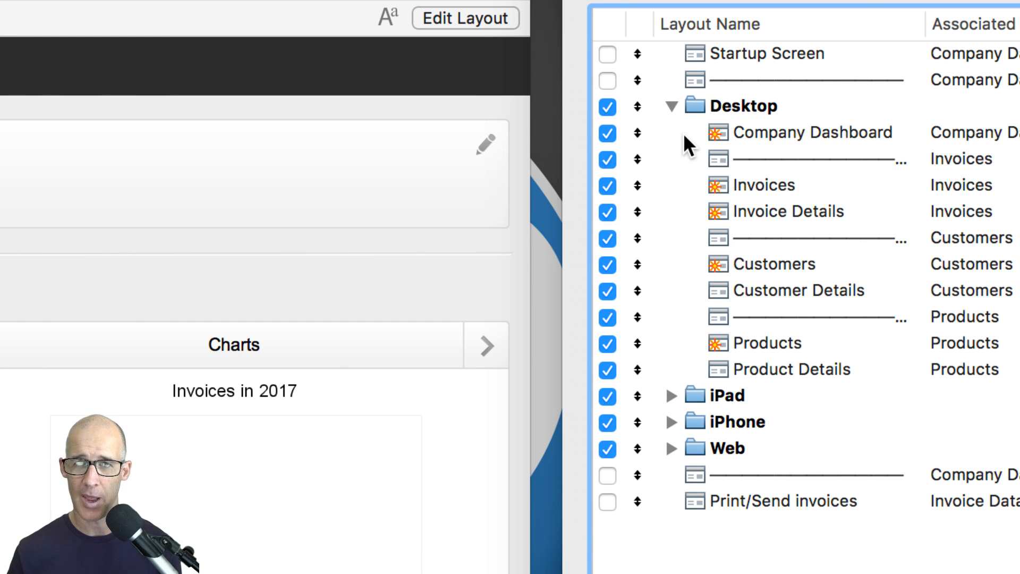
key(super+a)
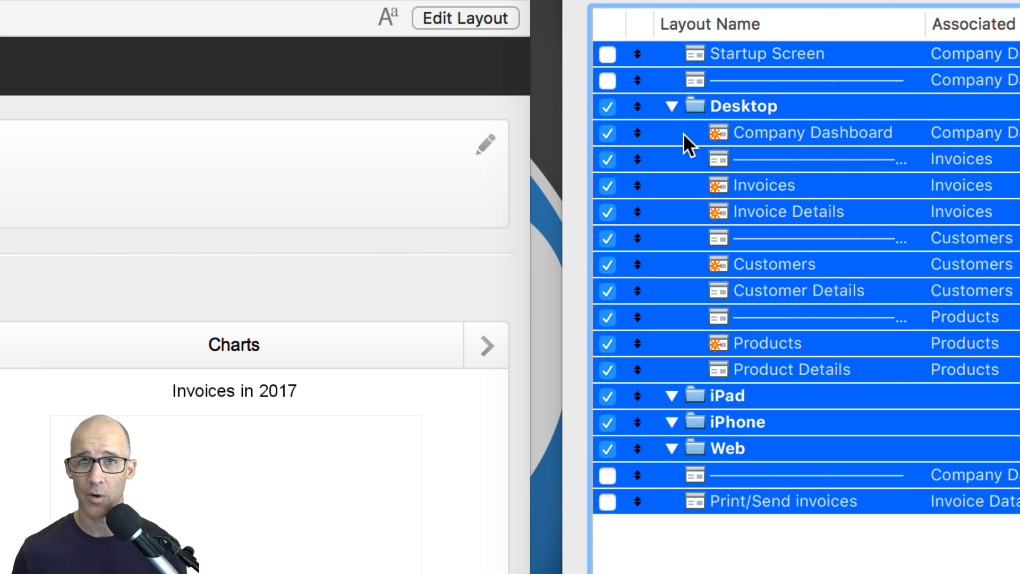
key(Right)
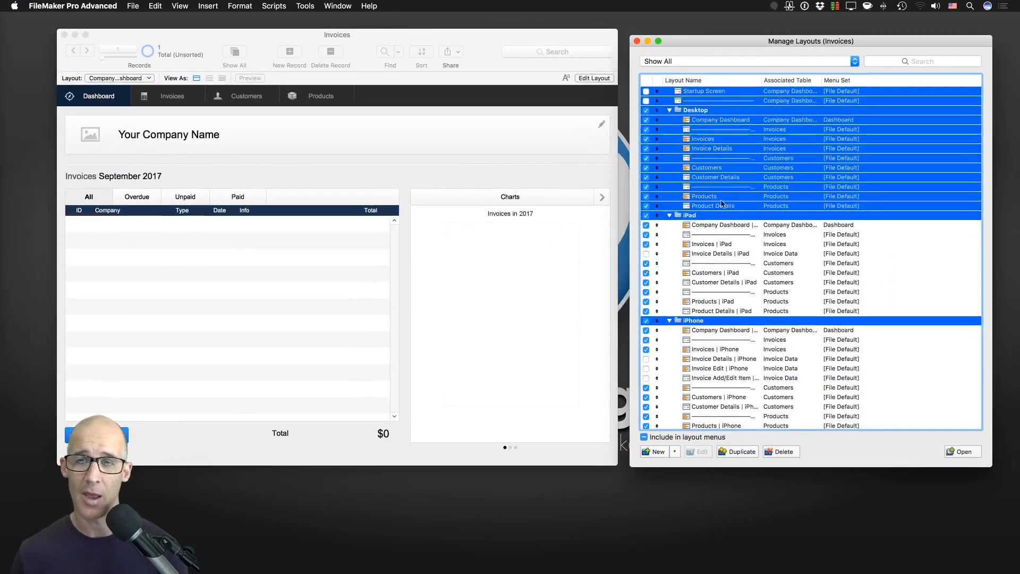
click(898, 507)
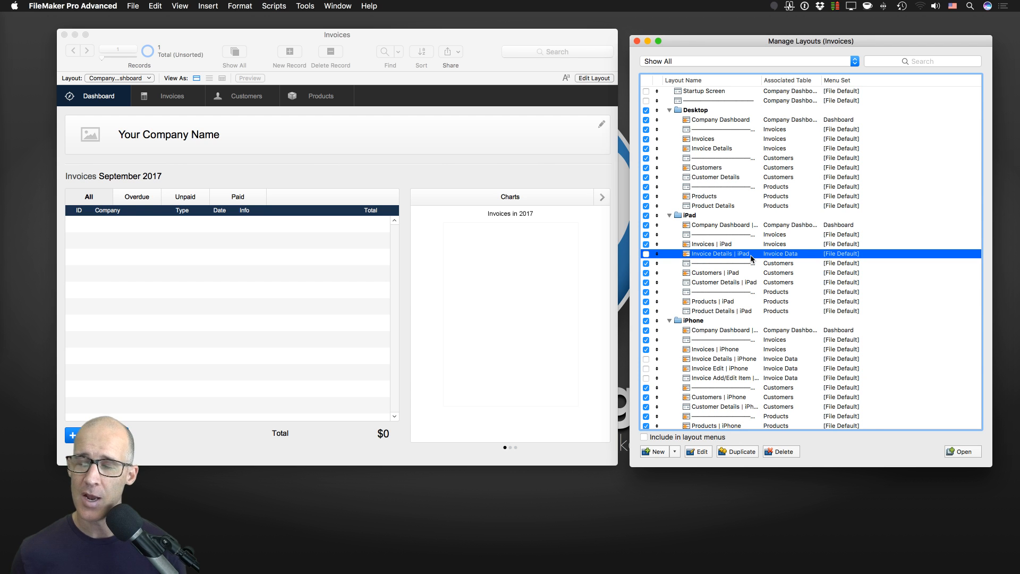
Step: Collapse all layout folders at once, clear the selection, and expand and collapse the Web folder to view its layouts
key(super+a)
key(Left)
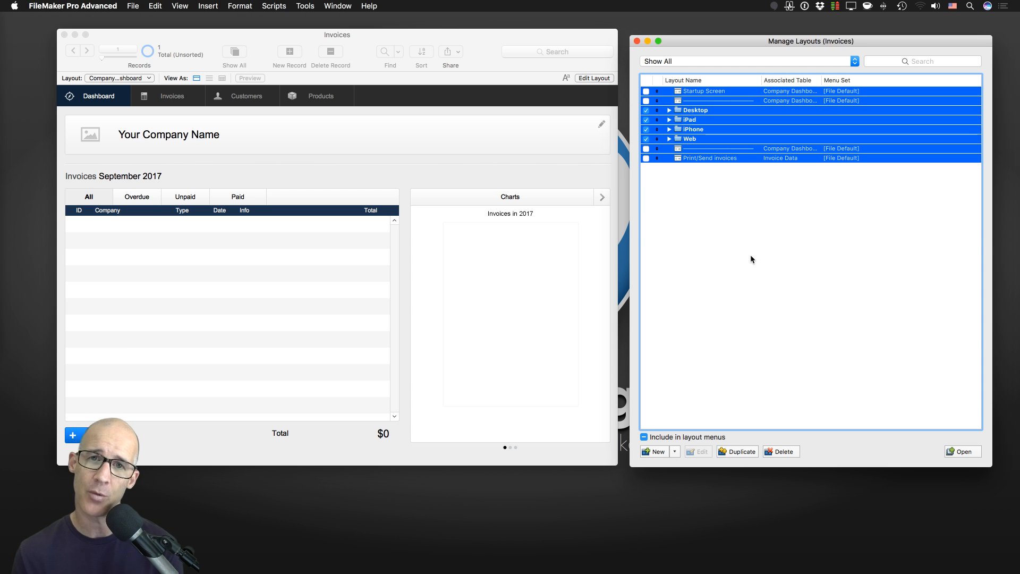
click(750, 256)
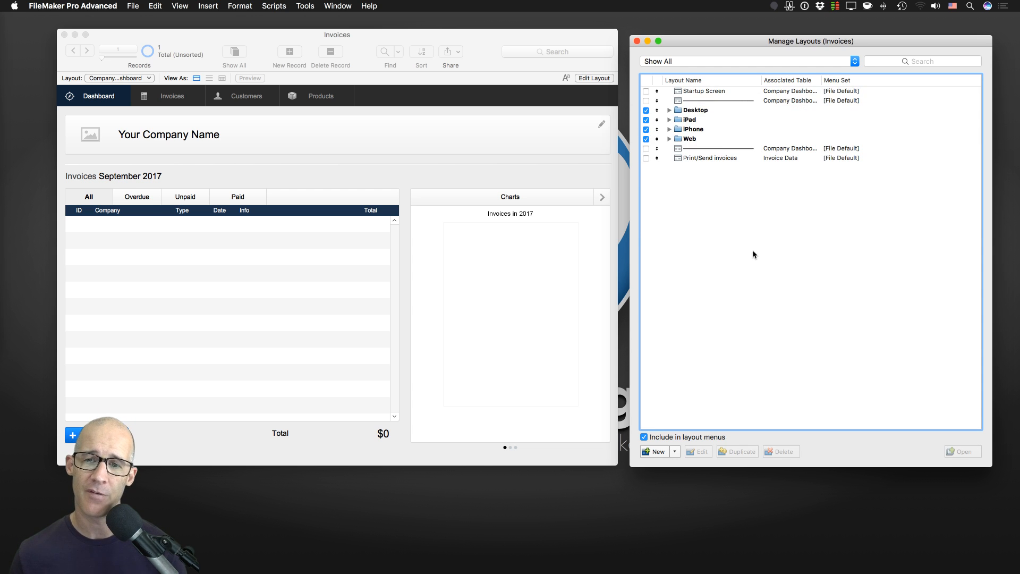
click(669, 139)
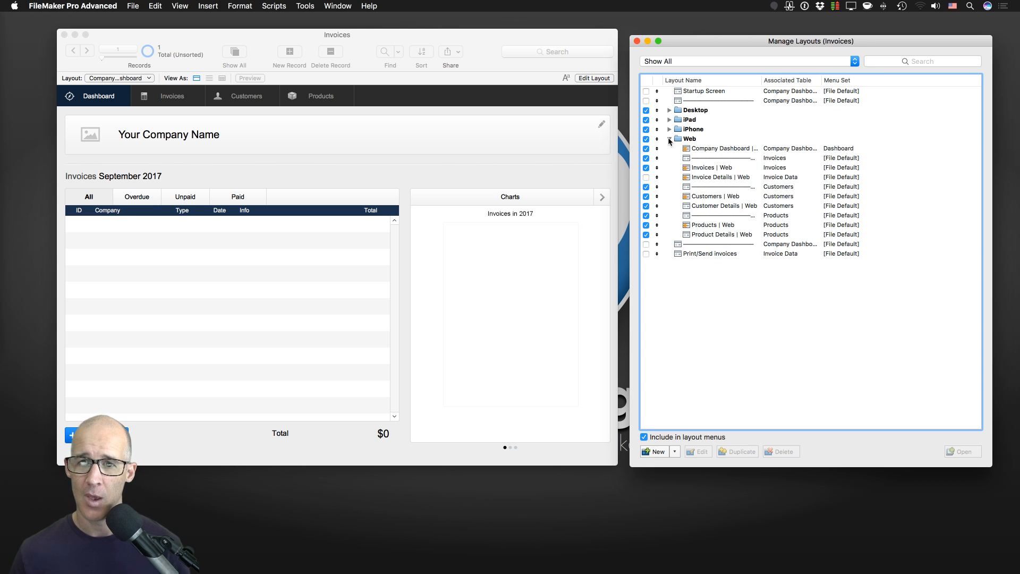
click(669, 139)
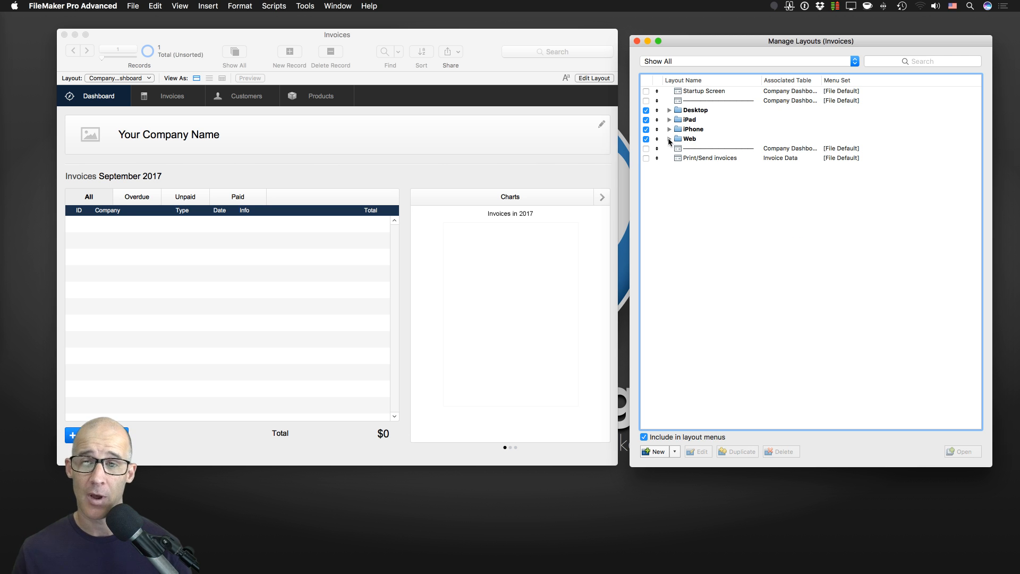
Step: Filter the layout list to the Desktop folder and set it back to Show All
click(727, 62)
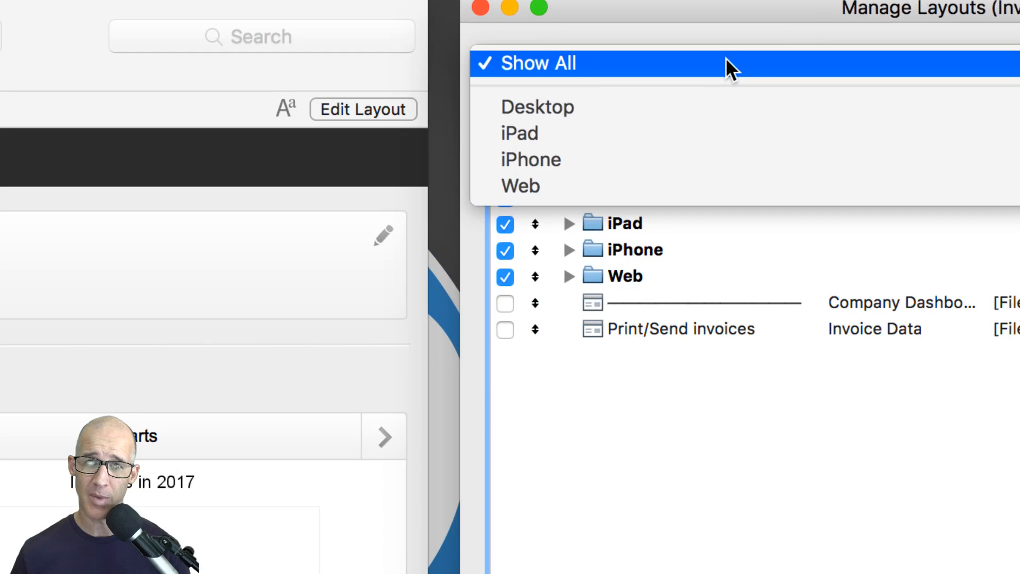
click(633, 110)
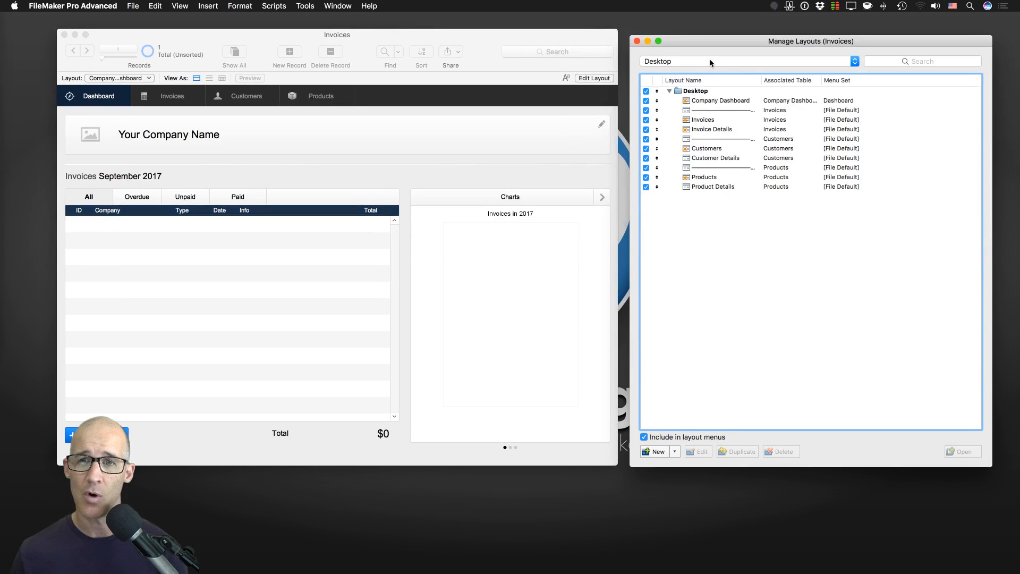
click(679, 59)
click(708, 46)
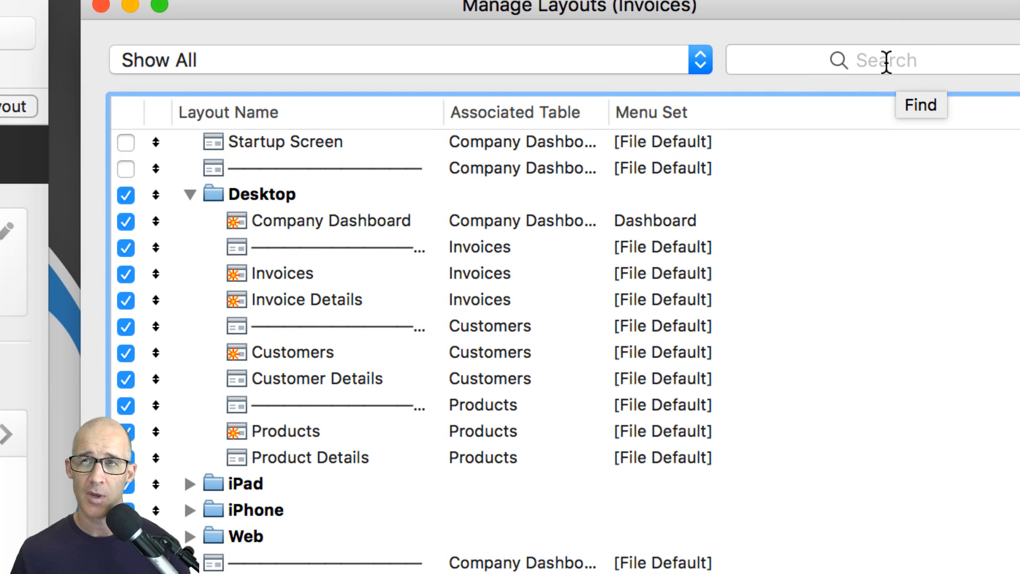
Step: Search the layout list for "Print" and clear the search
click(922, 62)
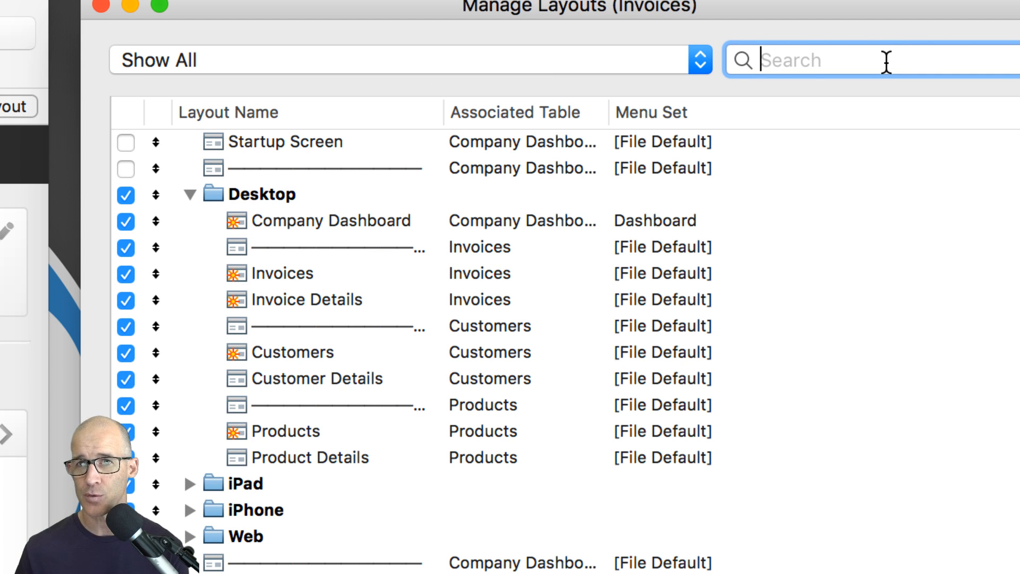
text(Print)
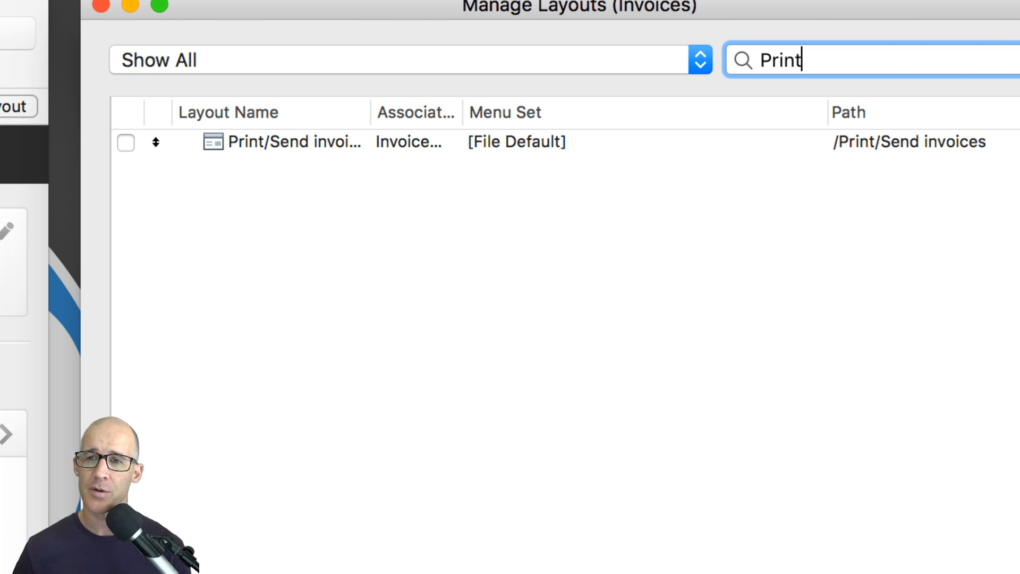
key(super+a)
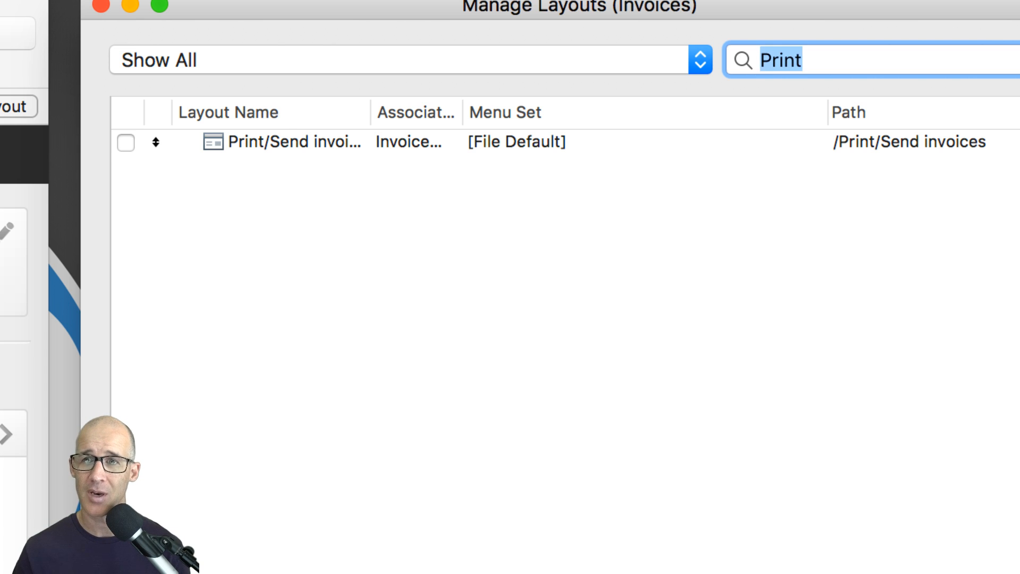
key(BackSpace)
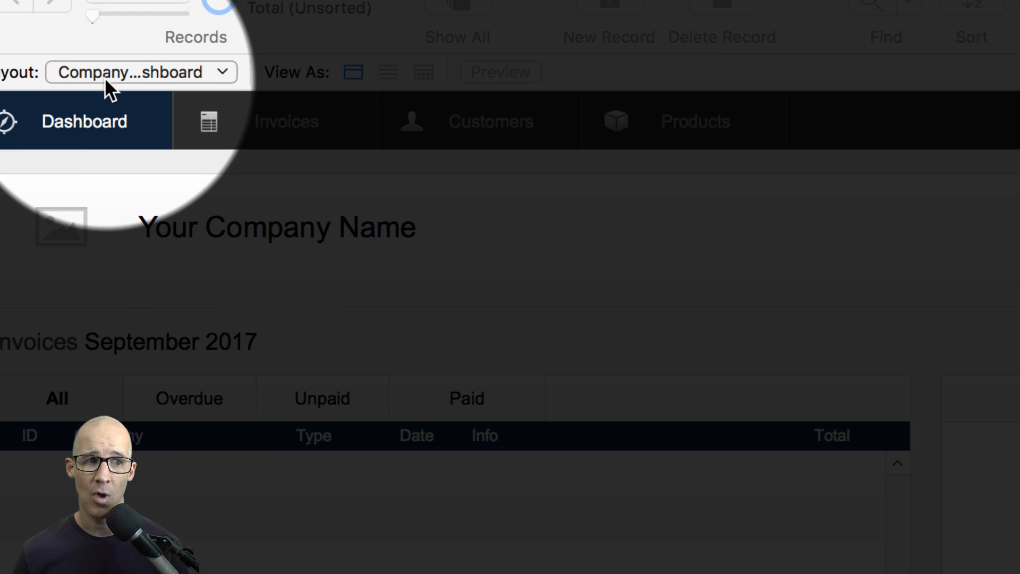
Step: Examine the Desktop, iPad, iPhone and Web groups in the Invoices window's layout chooser without switching layouts
click(113, 72)
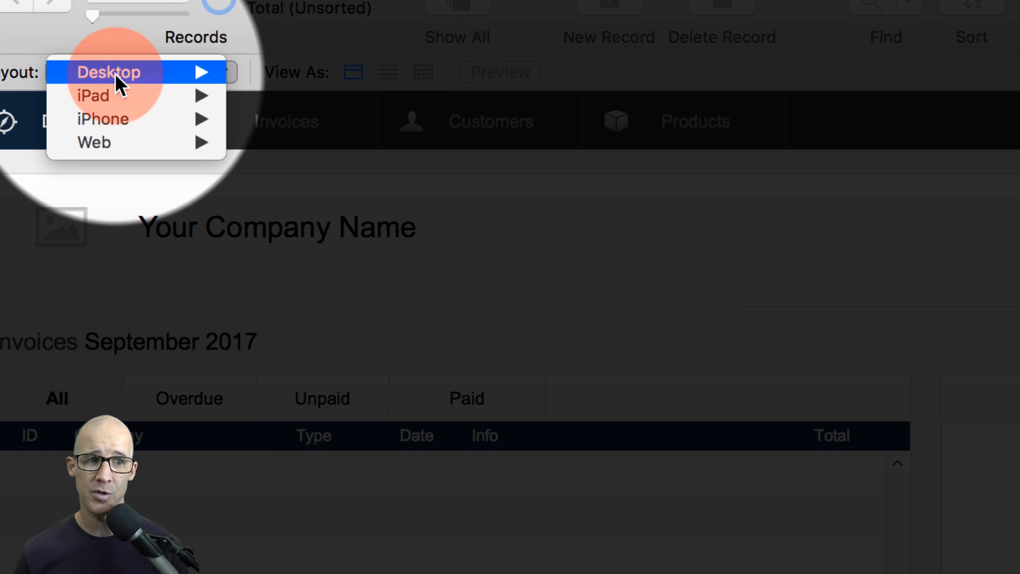
mouse_move(114, 73)
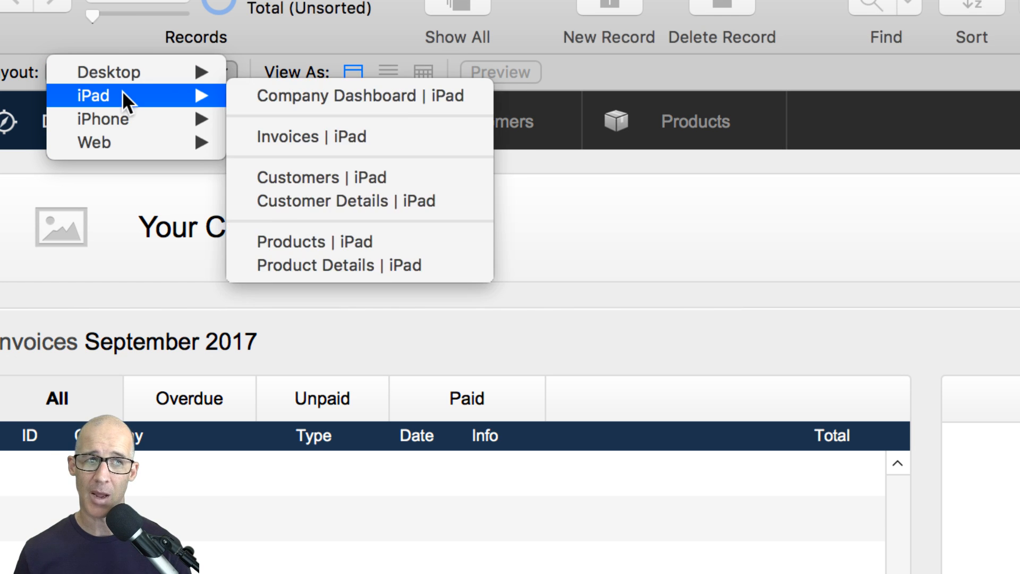
mouse_move(125, 118)
mouse_move(123, 139)
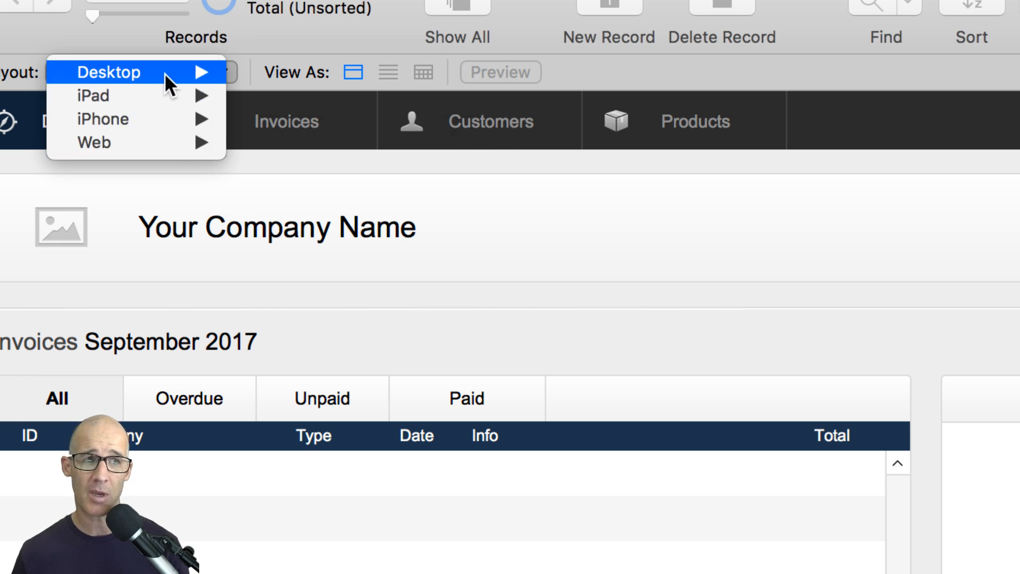
mouse_move(165, 75)
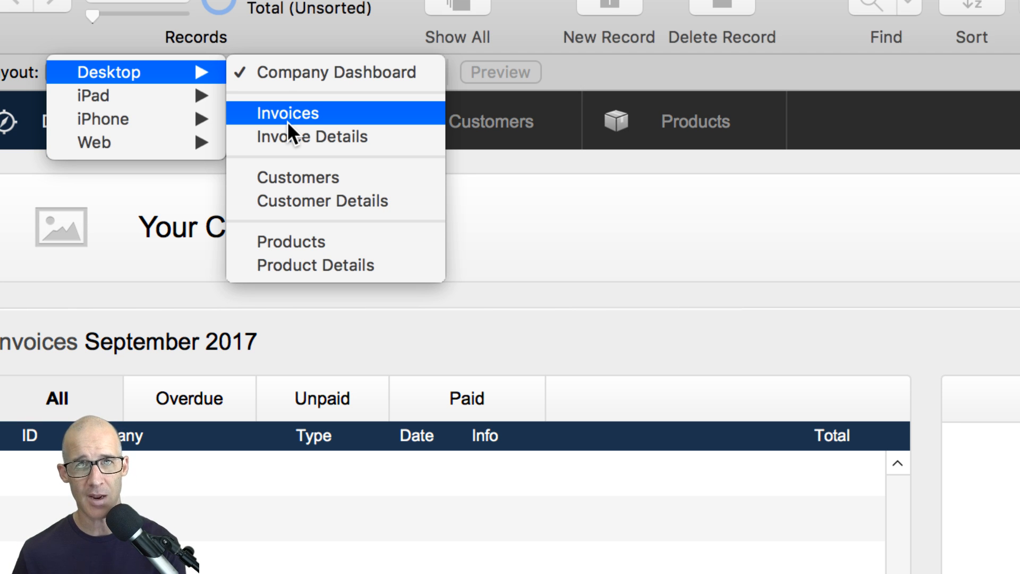
click(517, 226)
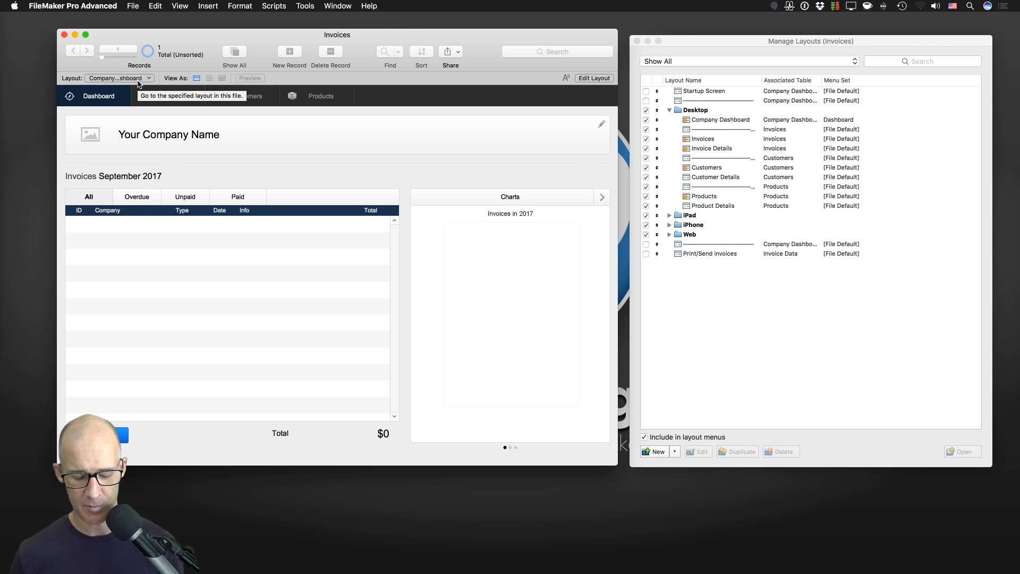
Step: Hide and restore the Invoices window's status toolbar, and view the Desktop group in its layout chooser
key(super+alt+s)
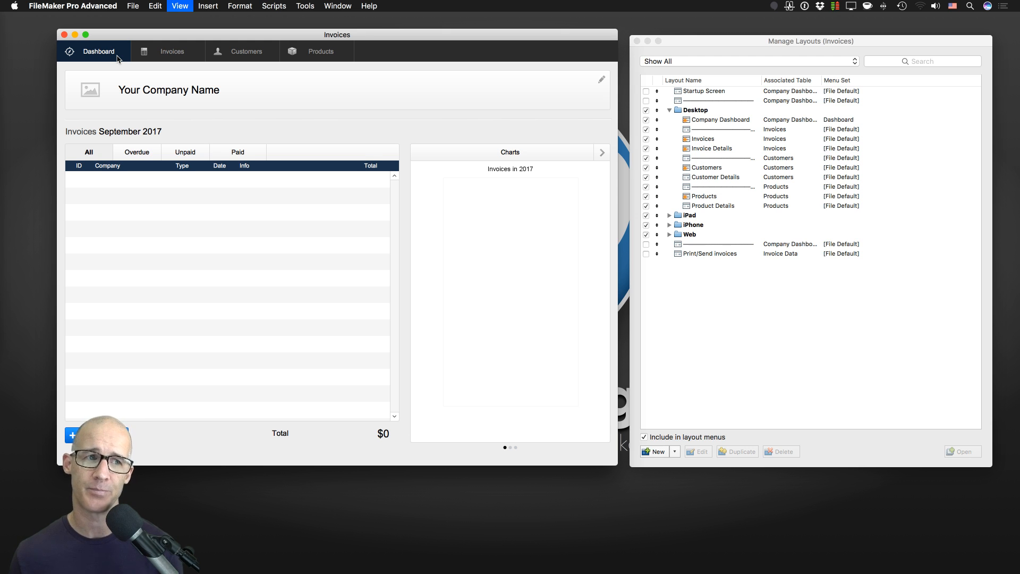
key(super+alt+s)
click(118, 78)
mouse_move(118, 80)
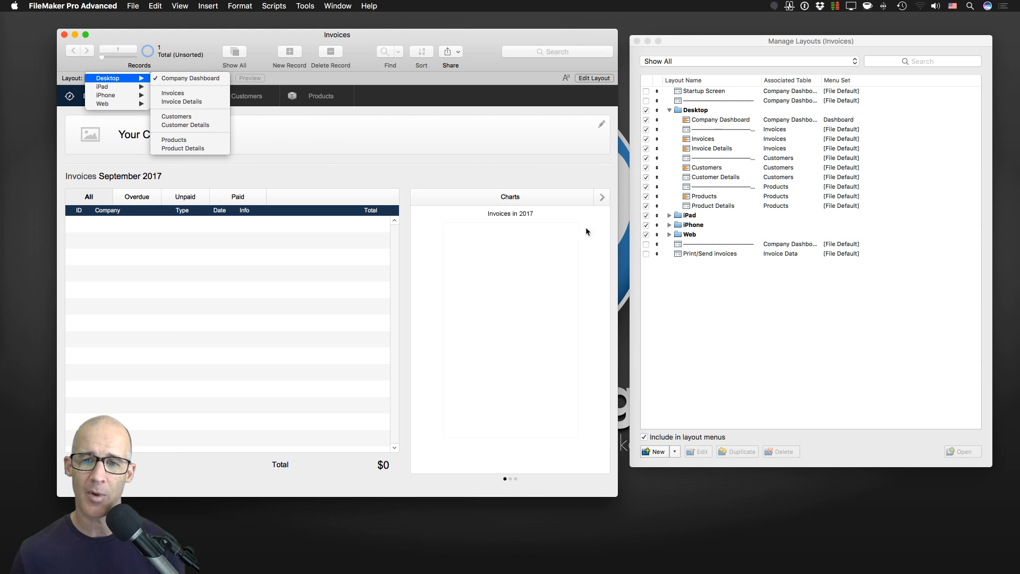
click(680, 273)
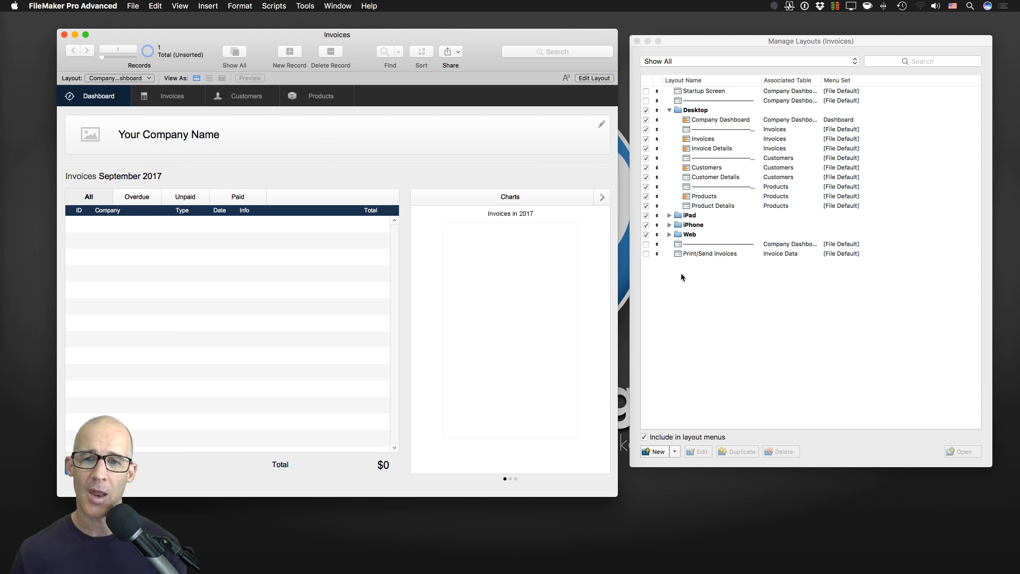
Step: Exclude the desktop Company Dashboard layout from the layout menus, select it, and include it again
click(721, 177)
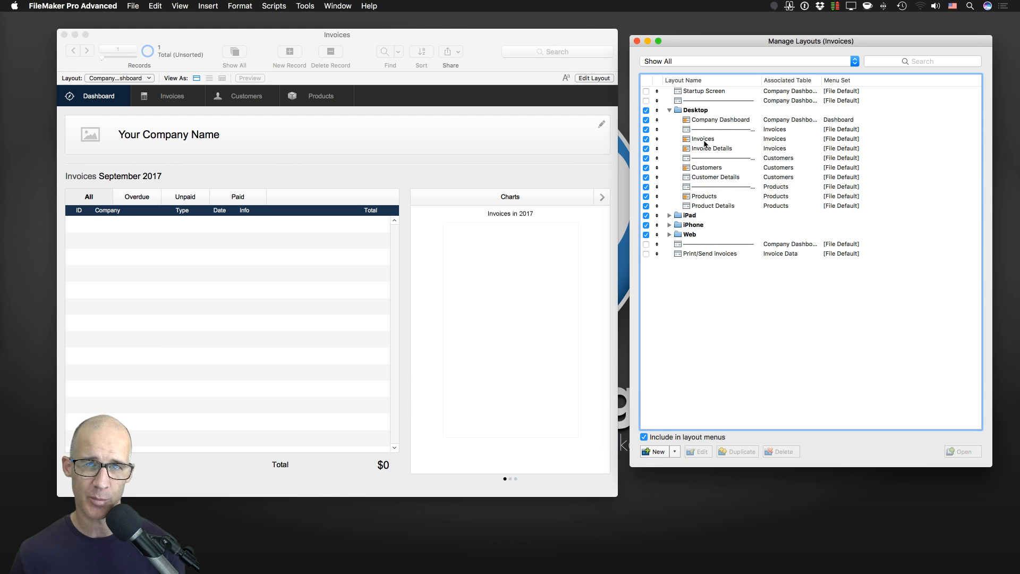
click(646, 120)
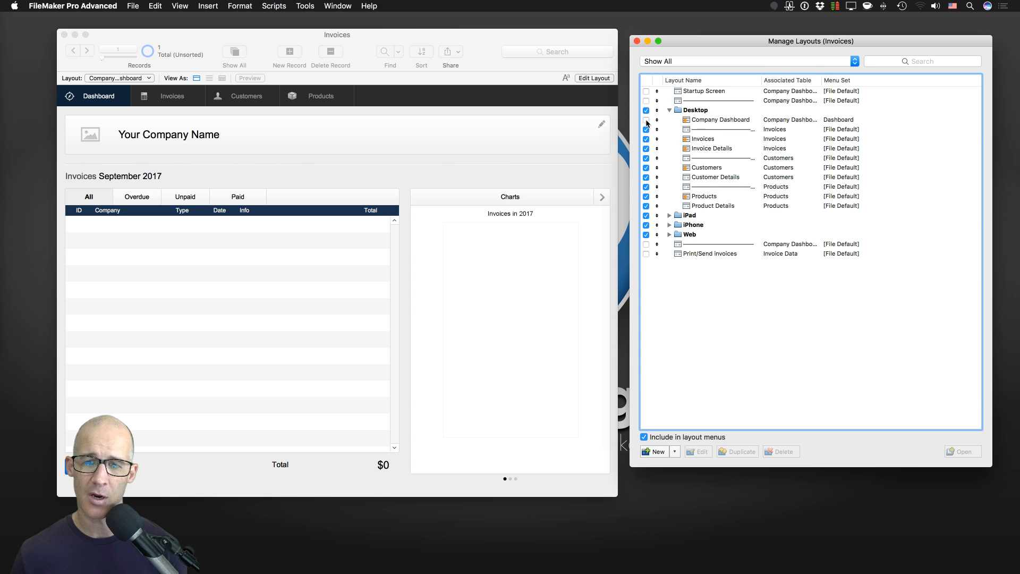
click(704, 122)
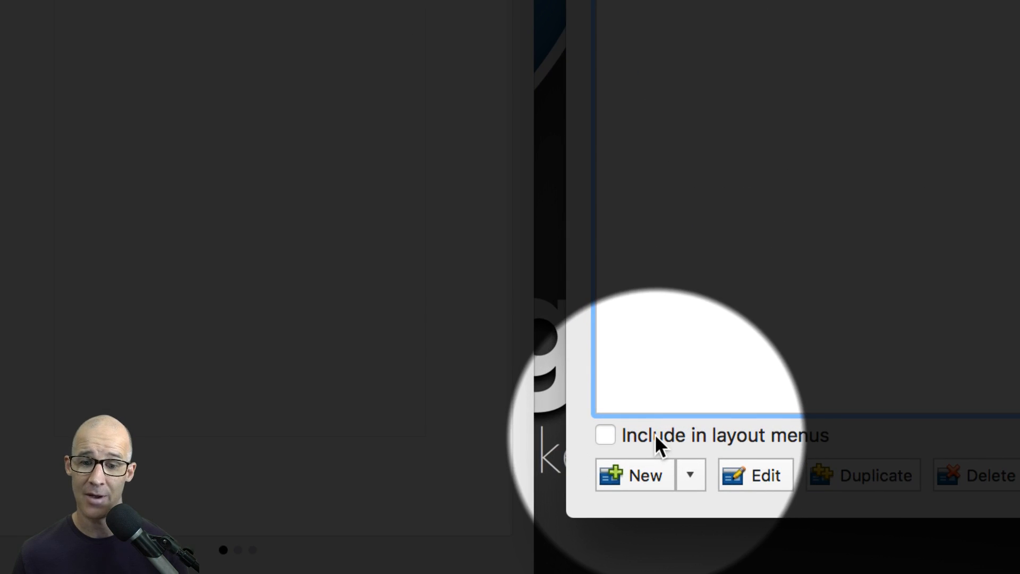
click(659, 436)
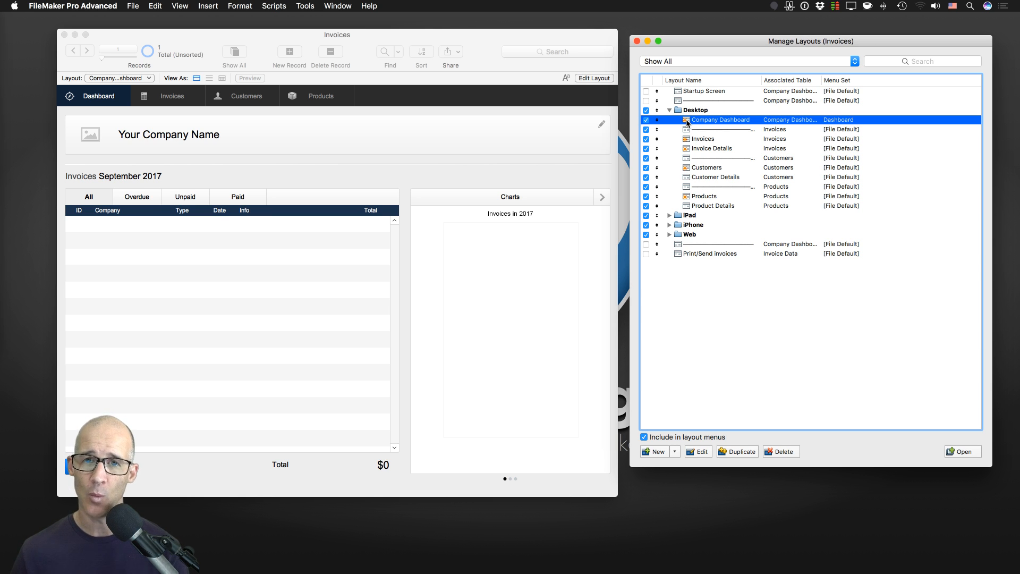
Step: Review the Layout Setup of Company Dashboard from the layout list and accept it without edits
double_click(686, 122)
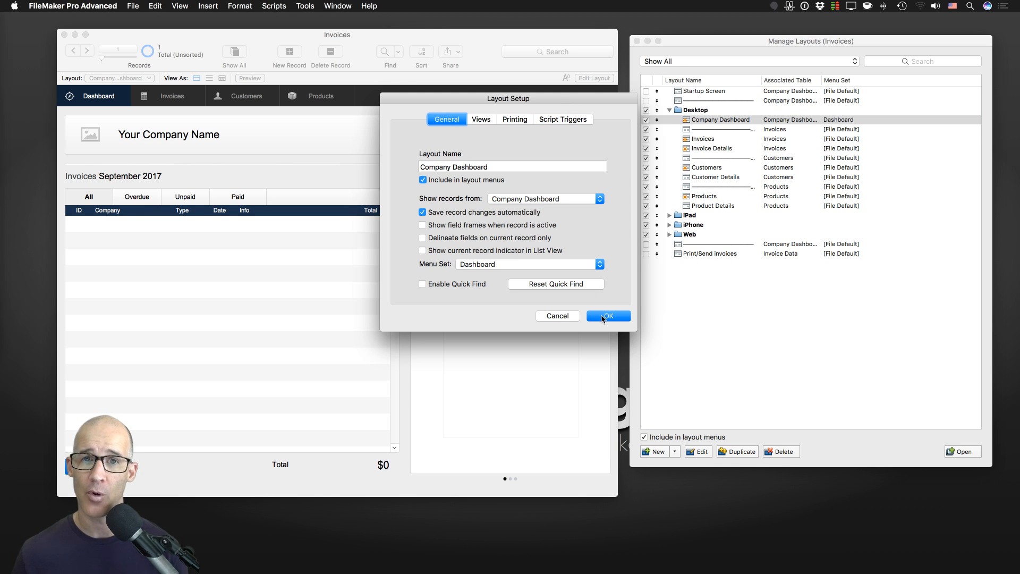
click(604, 316)
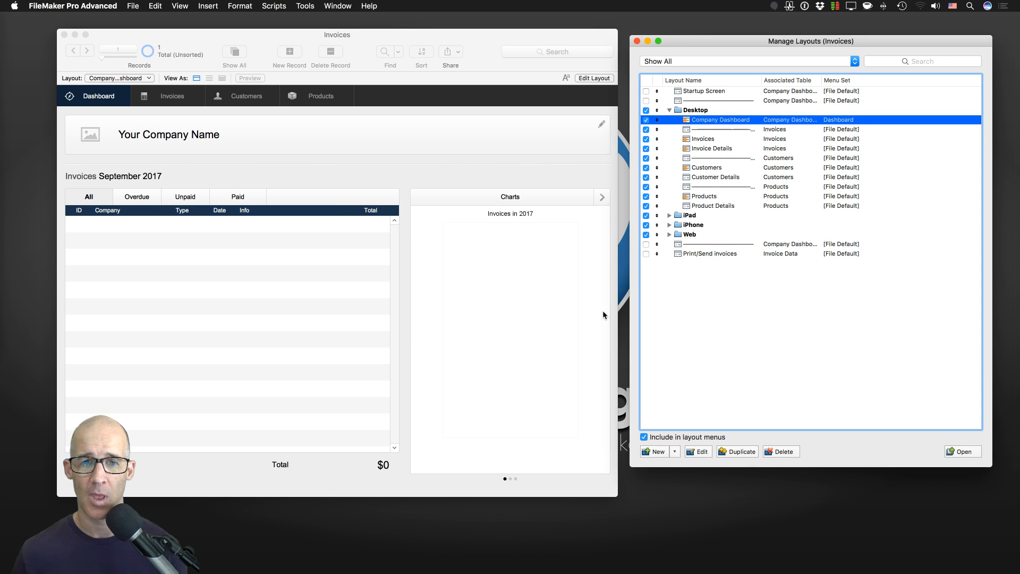
Step: Switch the Invoices window to Layout mode, review the Layout Setup of Company Dashboard, and accept it without edits
click(482, 162)
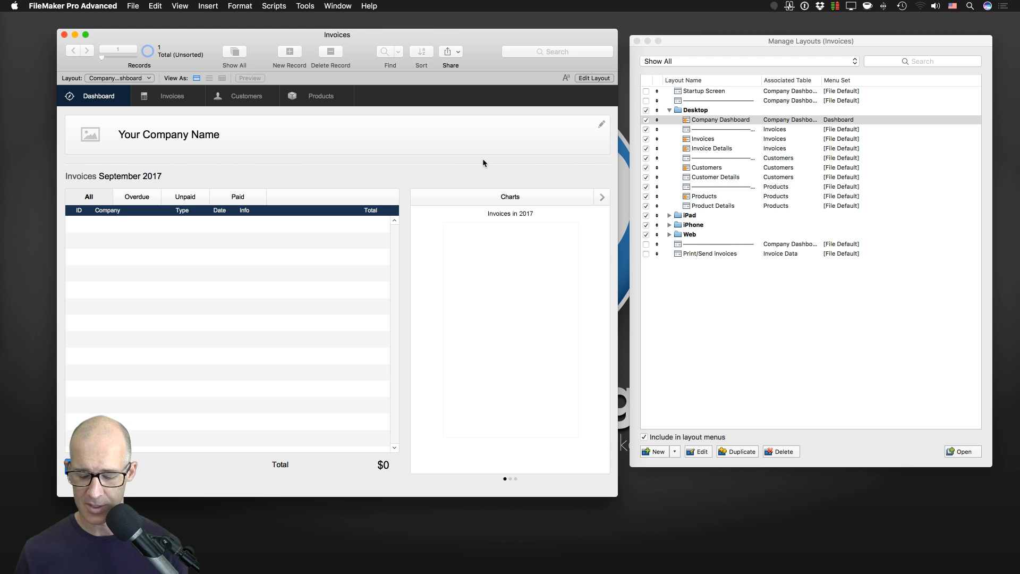
key(super+l)
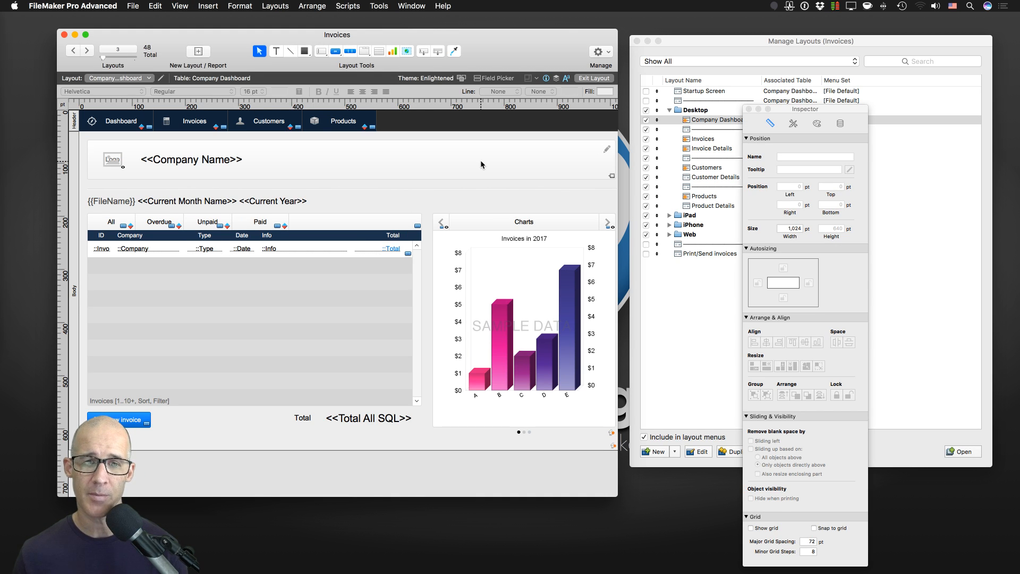
click(272, 6)
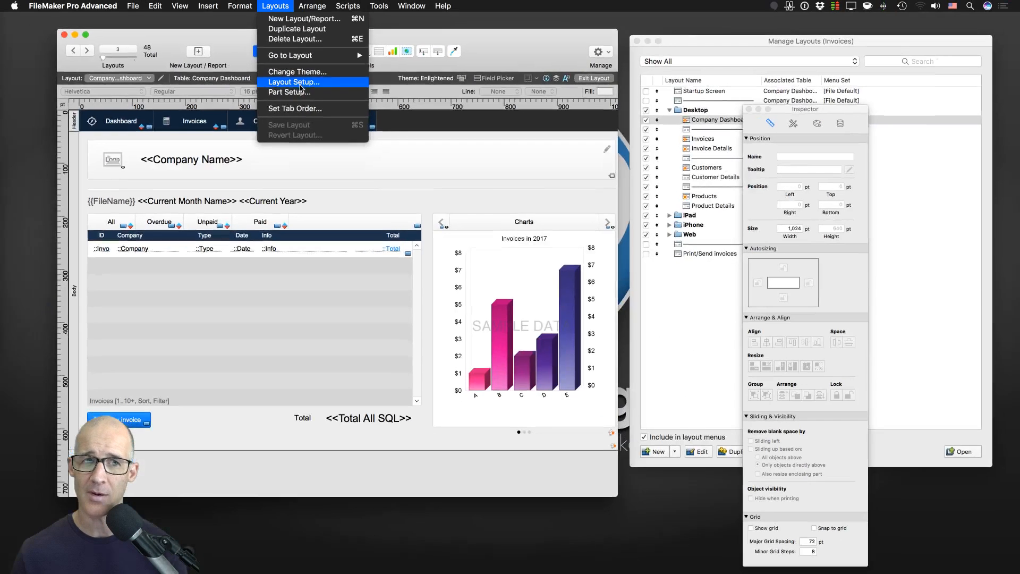
click(298, 81)
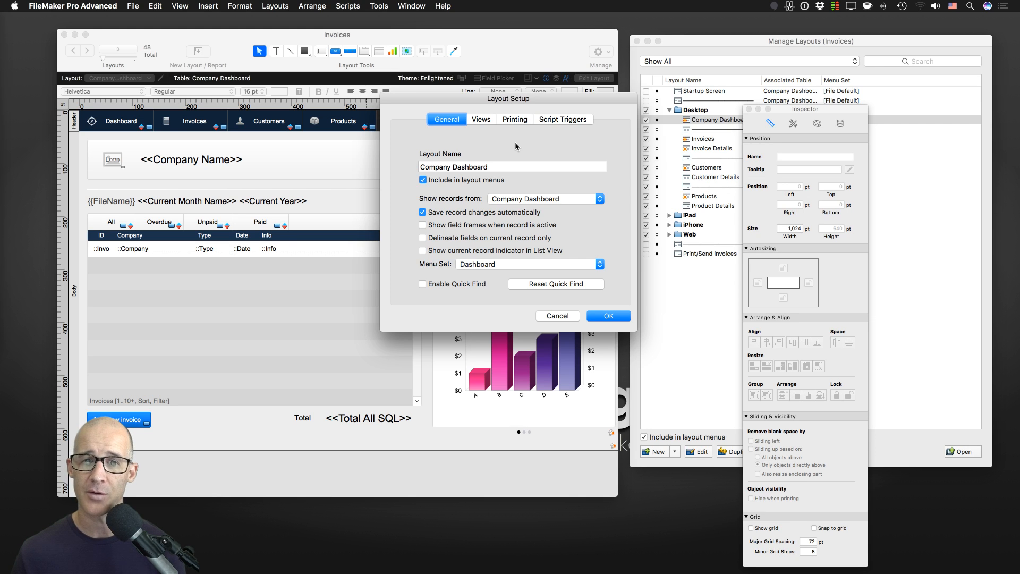
click(614, 316)
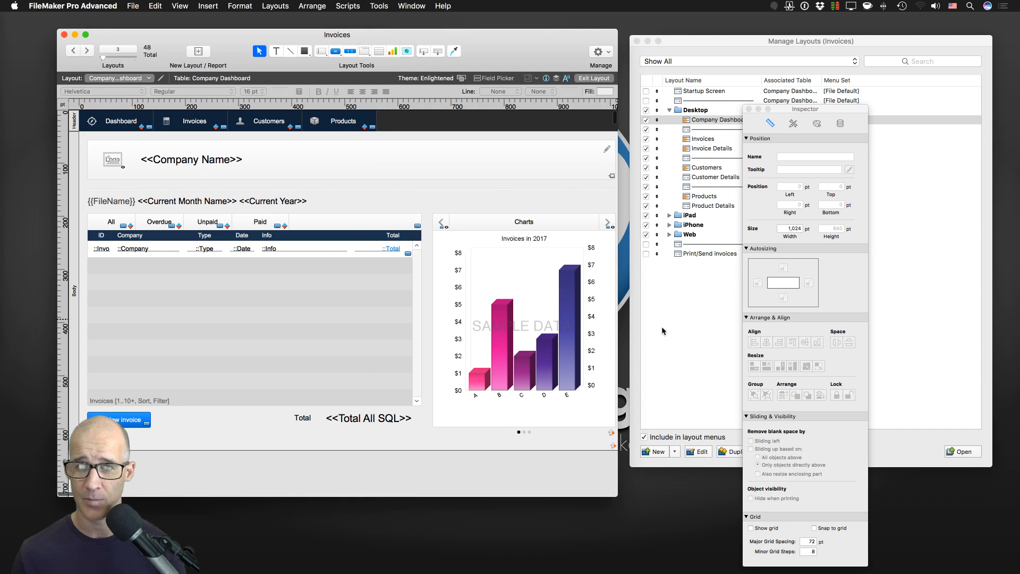
Step: Return to Browse mode, saving the Company Dashboard layout and enabling automatic saving of layout changes
key(super+b)
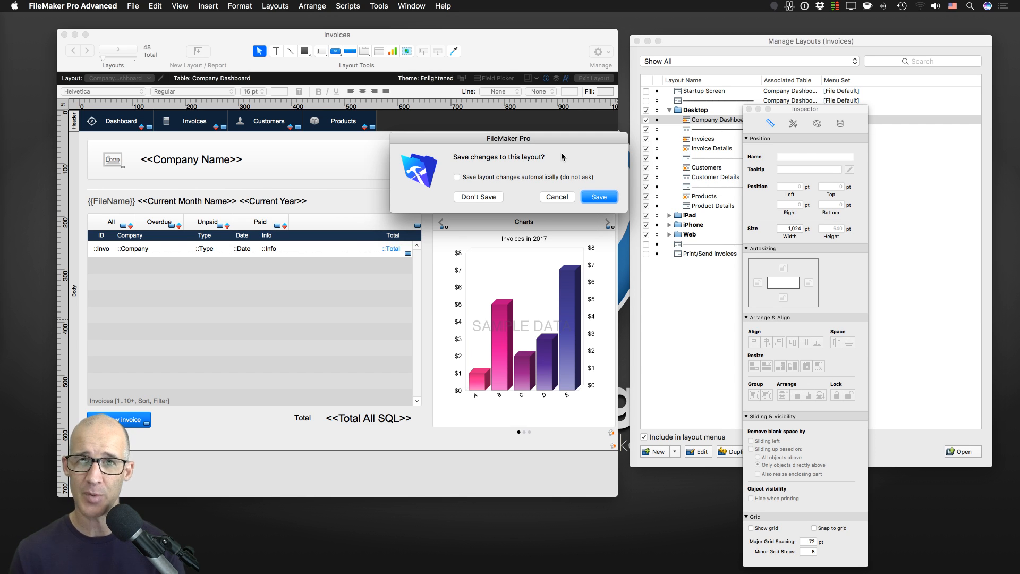
click(479, 179)
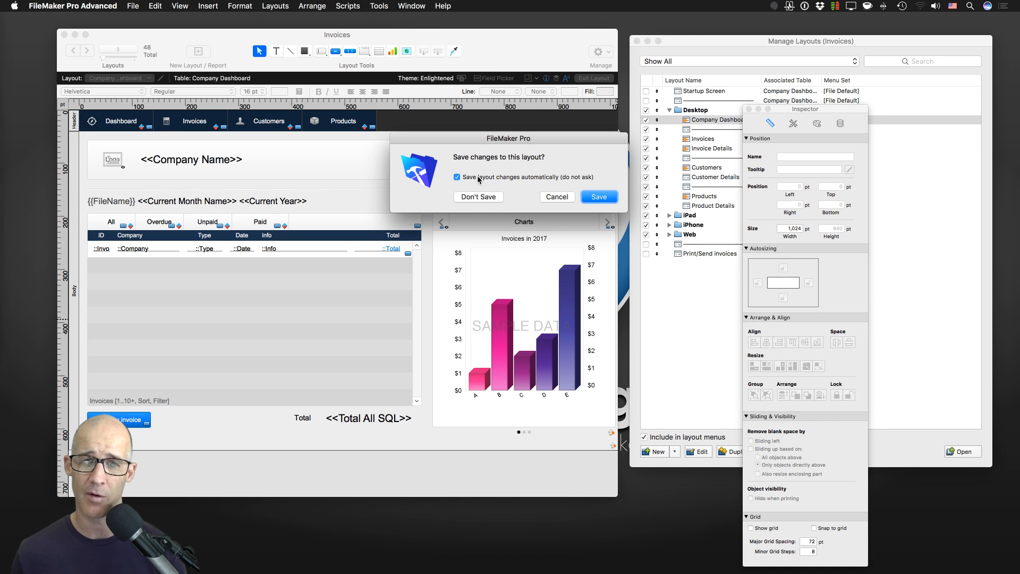
click(598, 197)
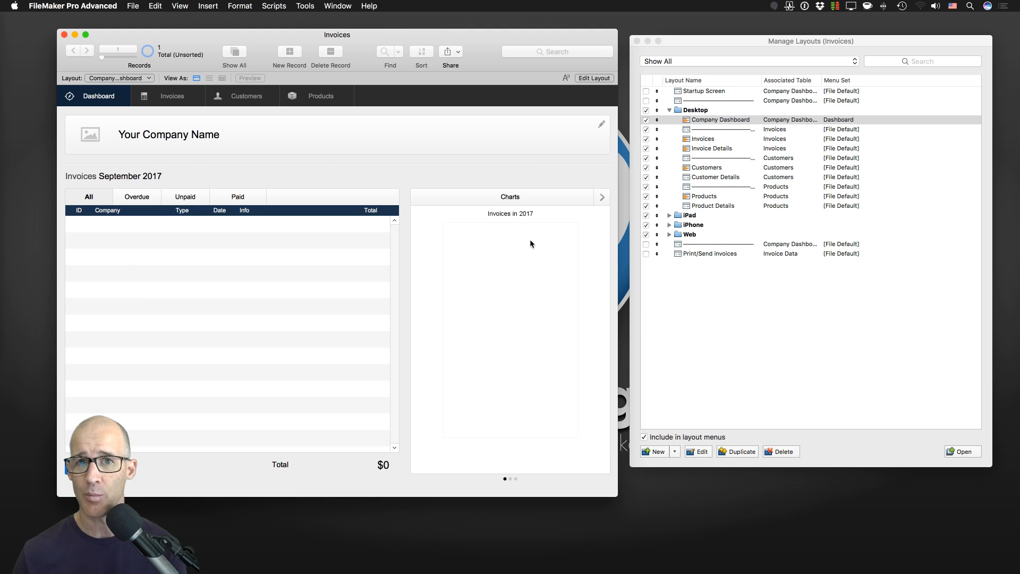
Step: In Layout mode, move the Charts bar up beside the company name, preview it in Browse mode, and undo the move
key(super+l)
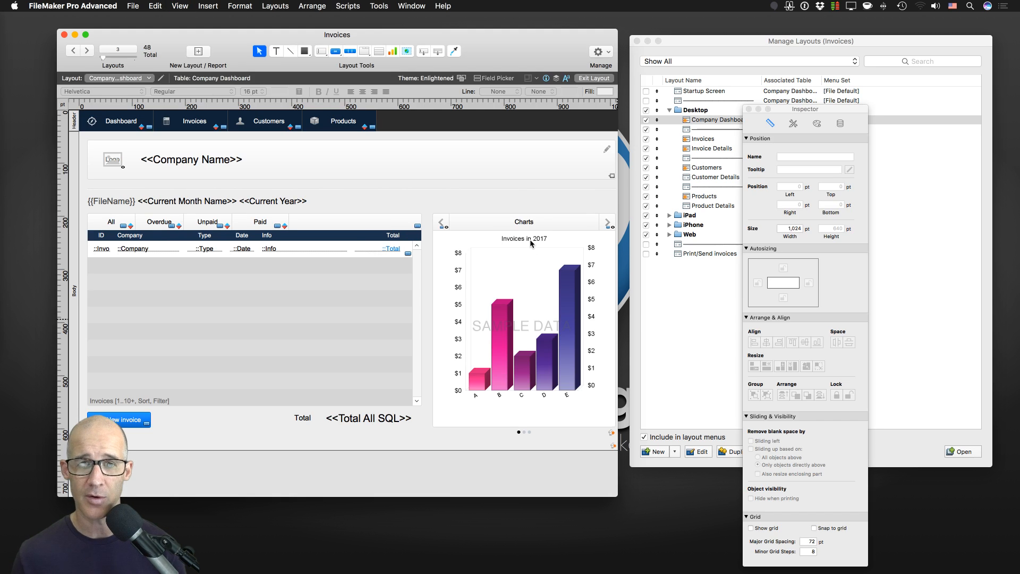
drag(515, 221, 398, 167)
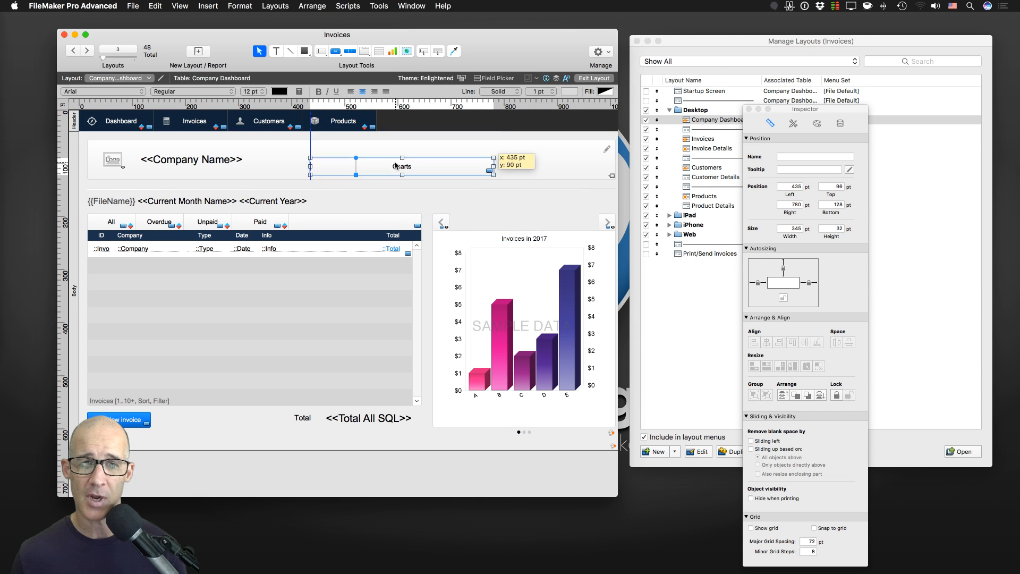
key(super+b)
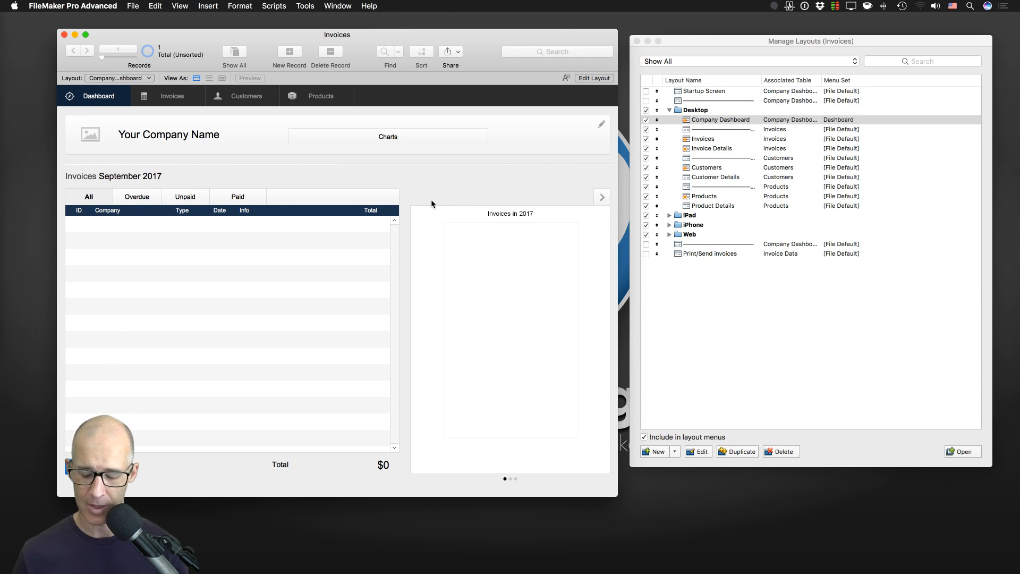
key(super+l)
key(super+z)
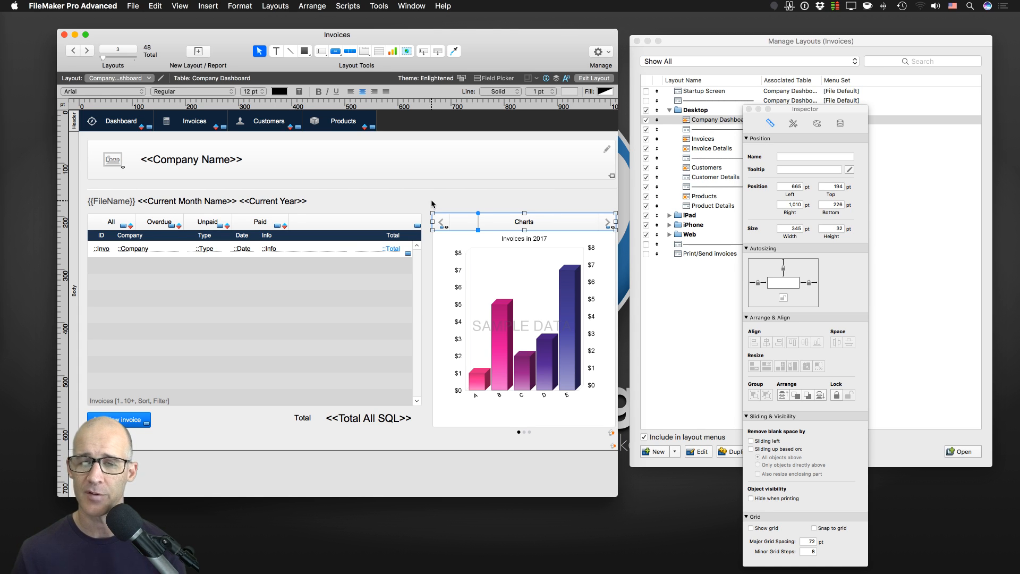
Step: Examine the script trigger badges on the Company Dashboard layout and the Show options that control object badges, without changing any
click(703, 125)
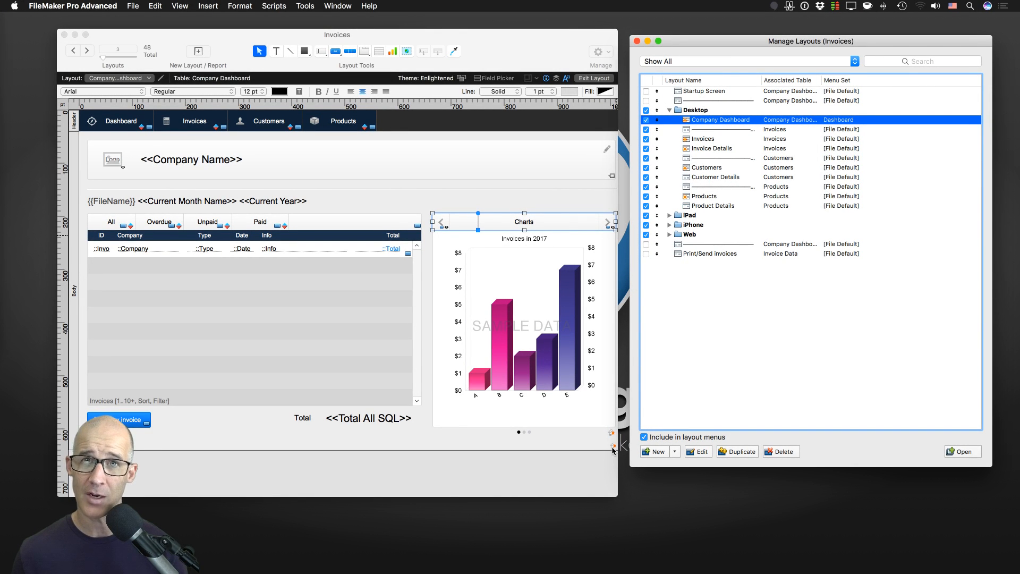
mouse_move(612, 449)
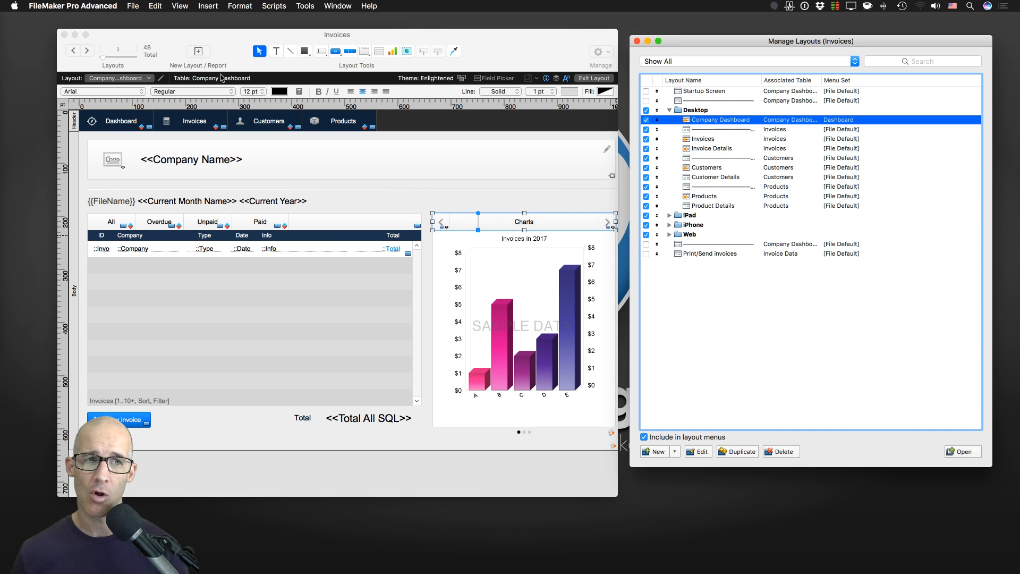
click(176, 6)
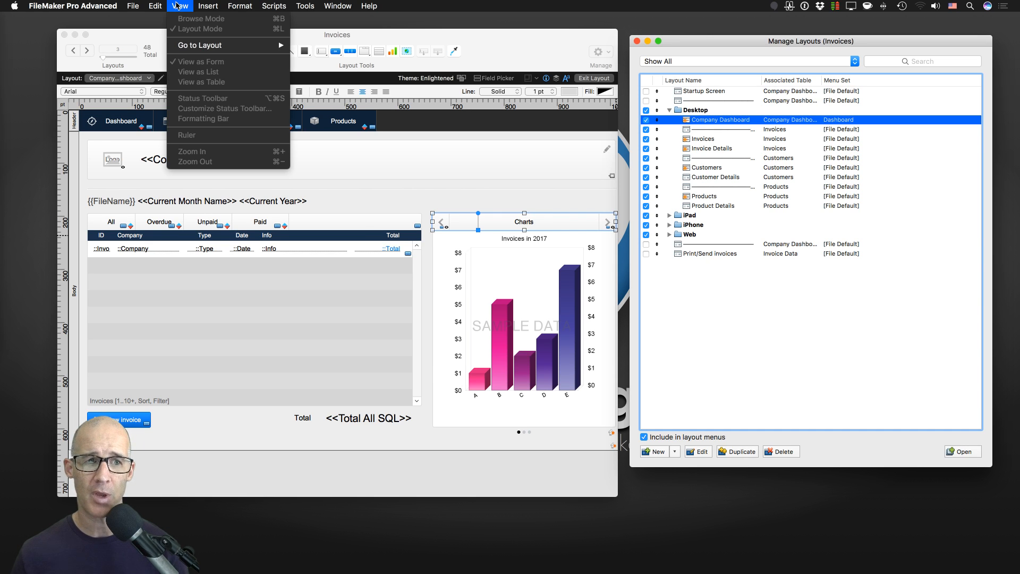
click(160, 5)
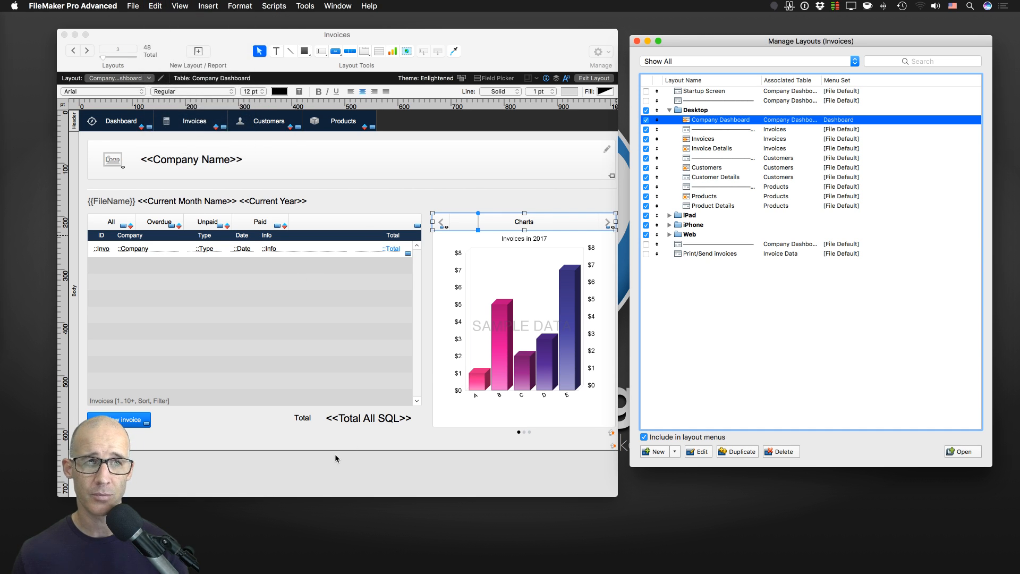
click(353, 450)
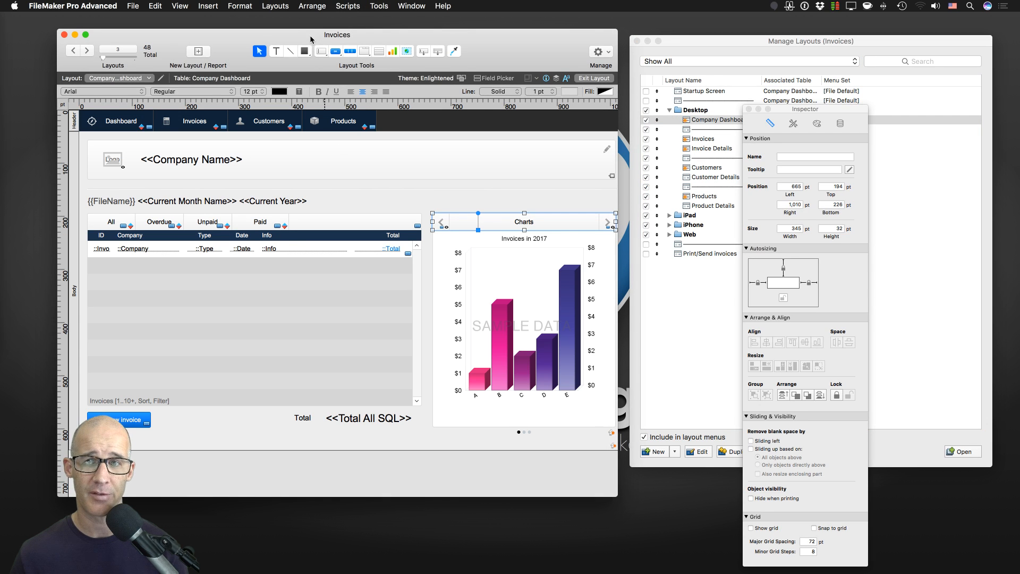
click(179, 6)
mouse_move(199, 141)
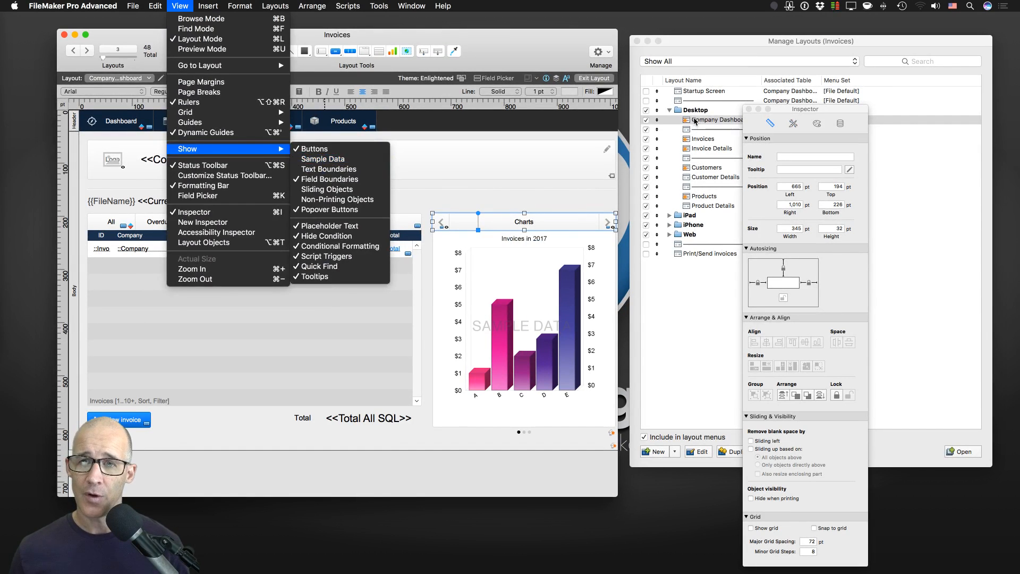
click(695, 121)
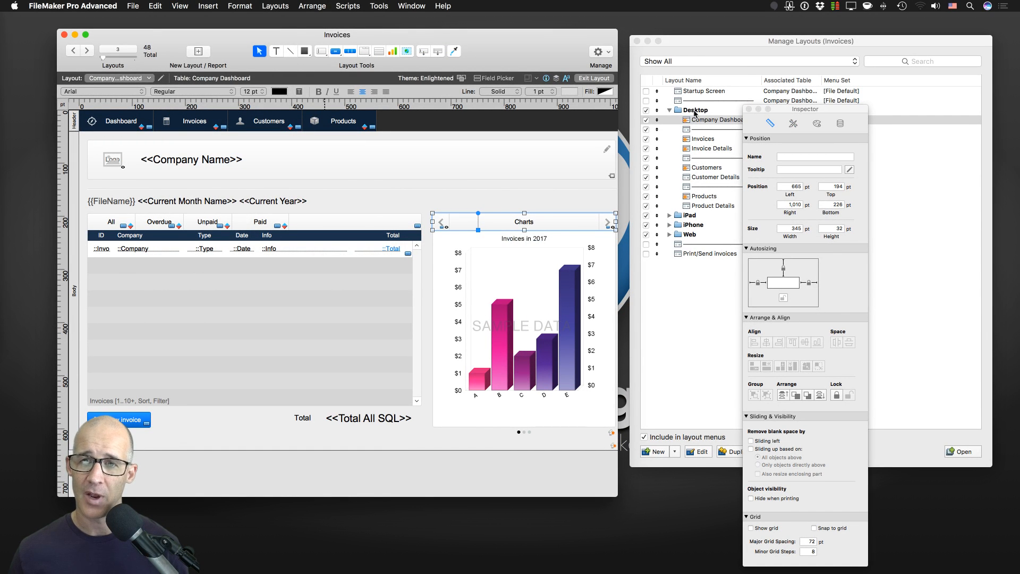
Step: Select the separator directly below Company Dashboard in the Desktop folder of the layout list
click(690, 54)
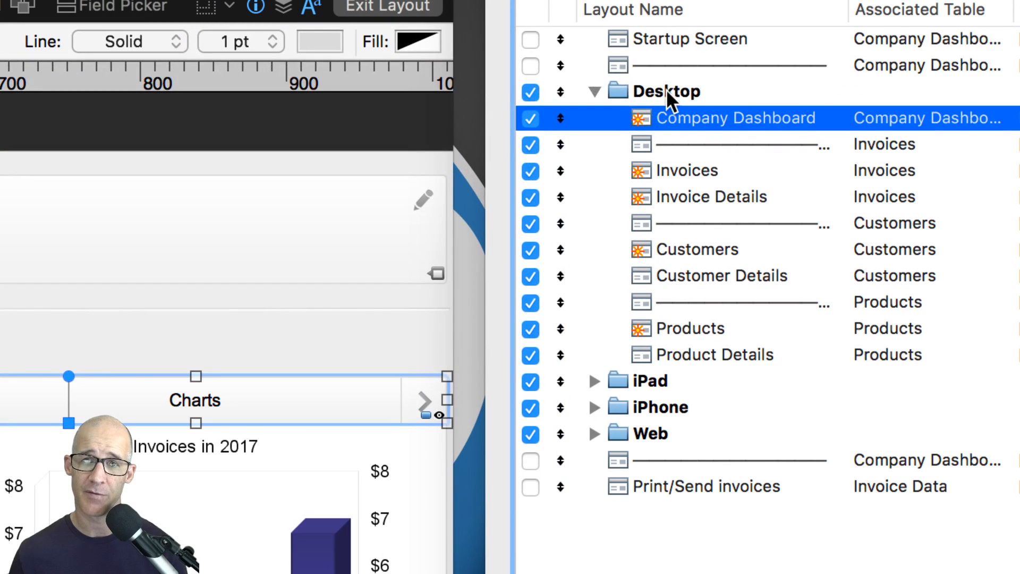
click(666, 90)
click(679, 116)
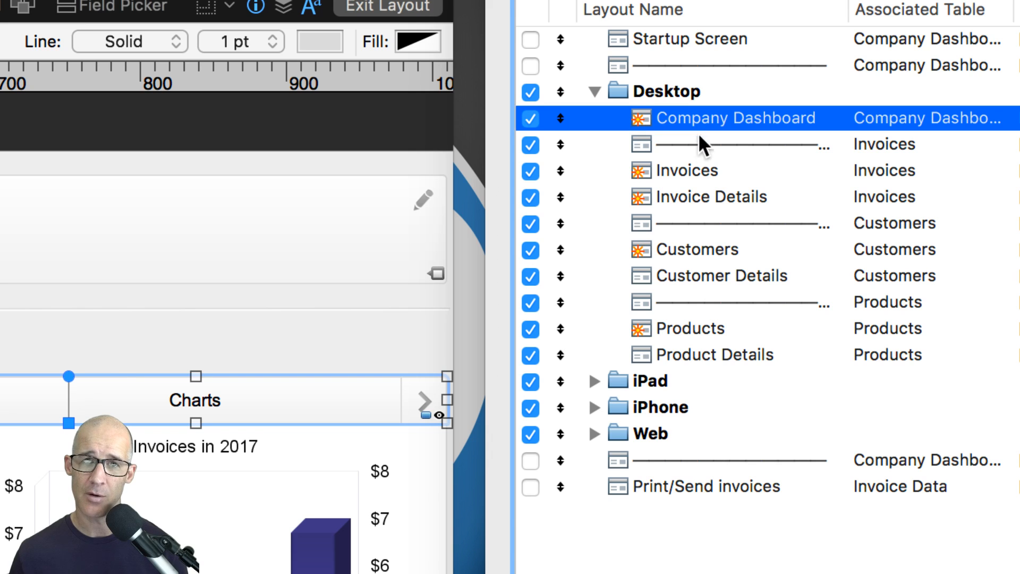
click(696, 140)
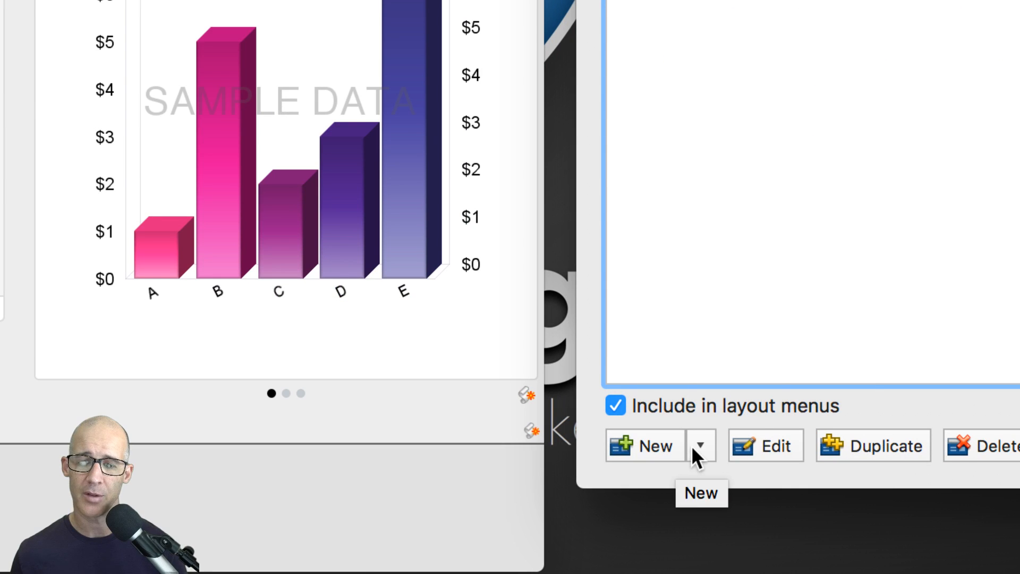
Step: Start a new layout/report from the layout list and look through the Printer types: Envelopes, Report, Vertical Labels and Labels
click(675, 451)
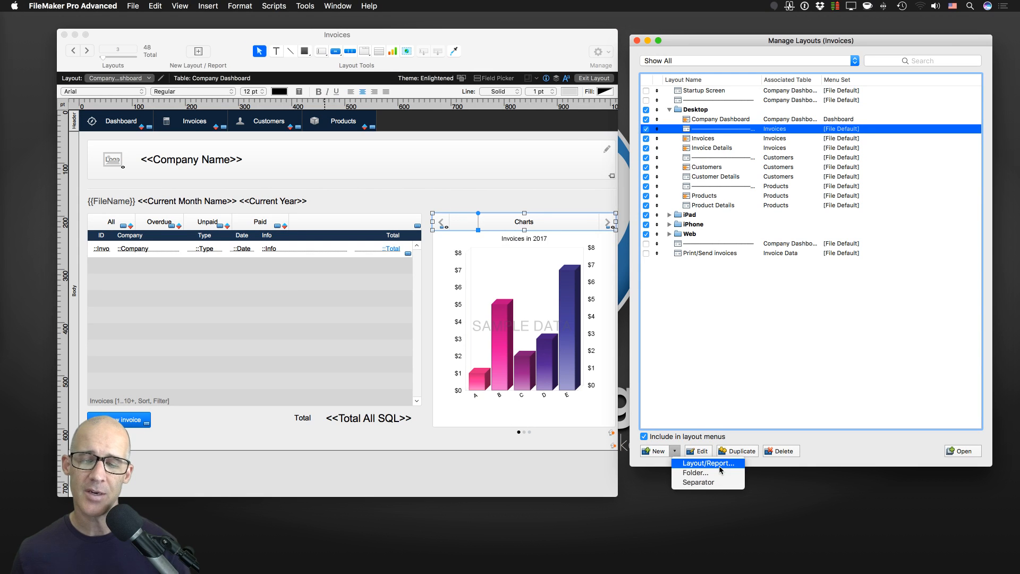
click(720, 466)
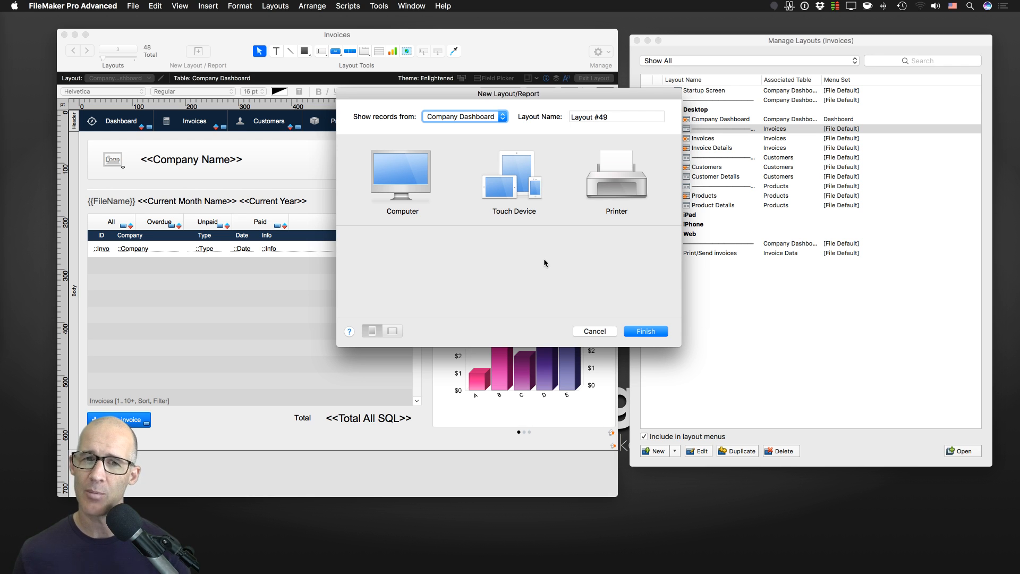
click(601, 180)
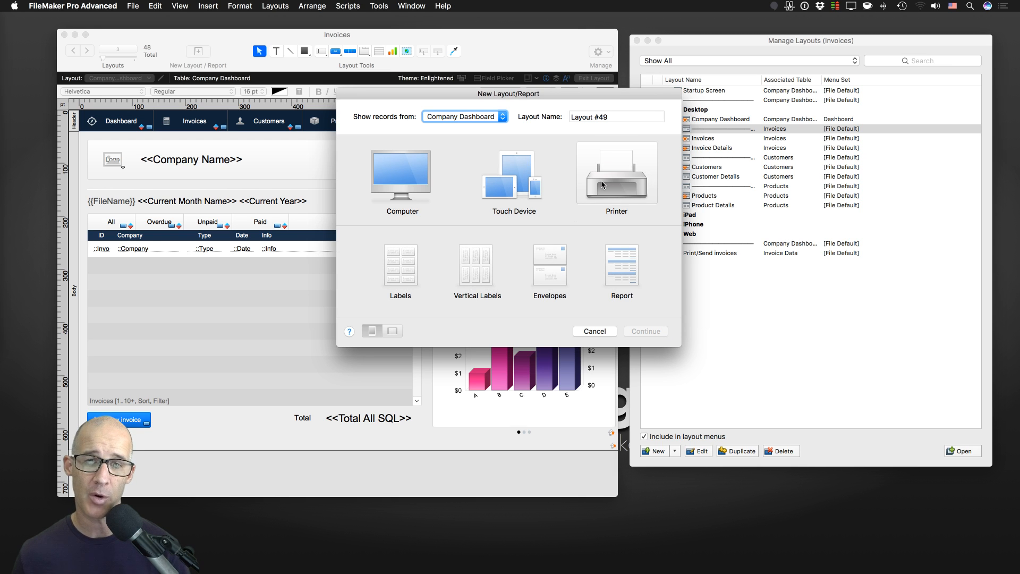
click(577, 284)
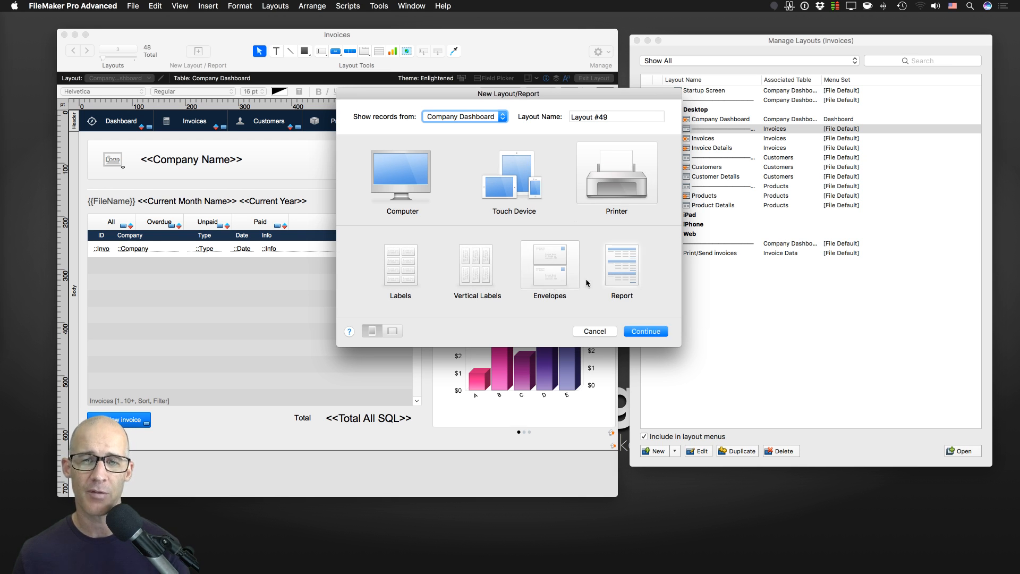
click(625, 280)
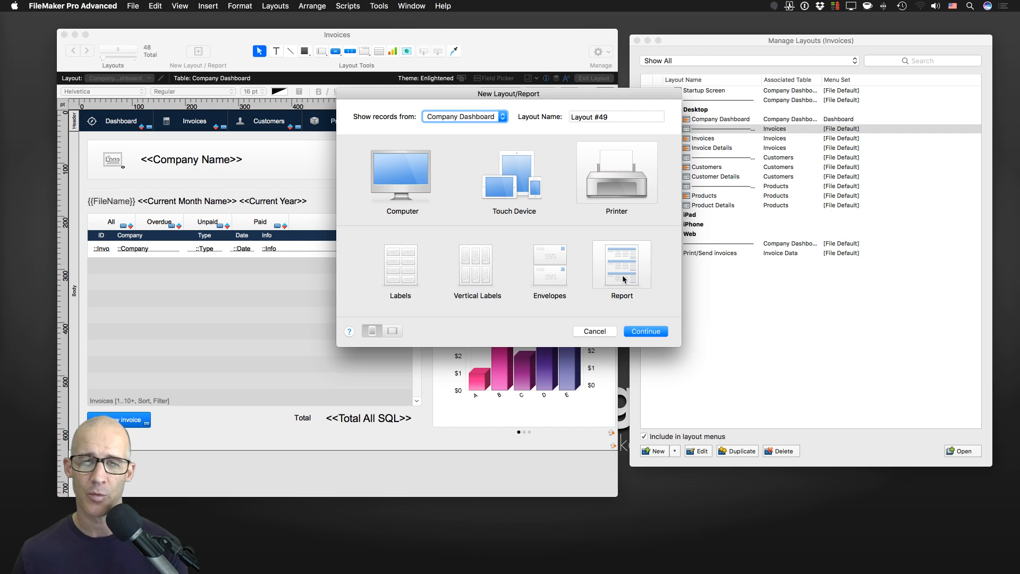
click(482, 277)
click(391, 270)
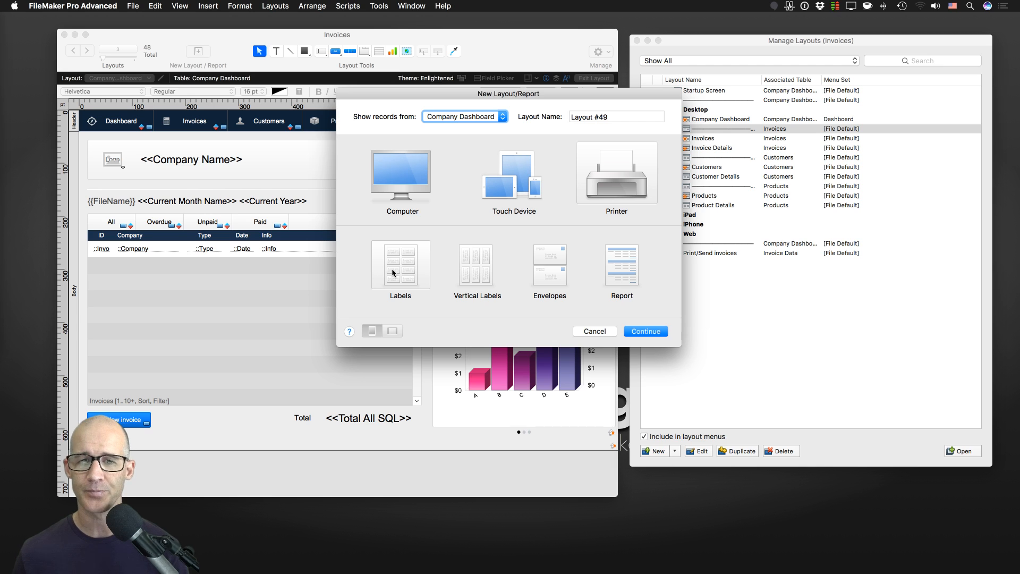
Step: Review the Touch Device choices and the Computer layout types for the new layout, and cancel its creation
click(523, 183)
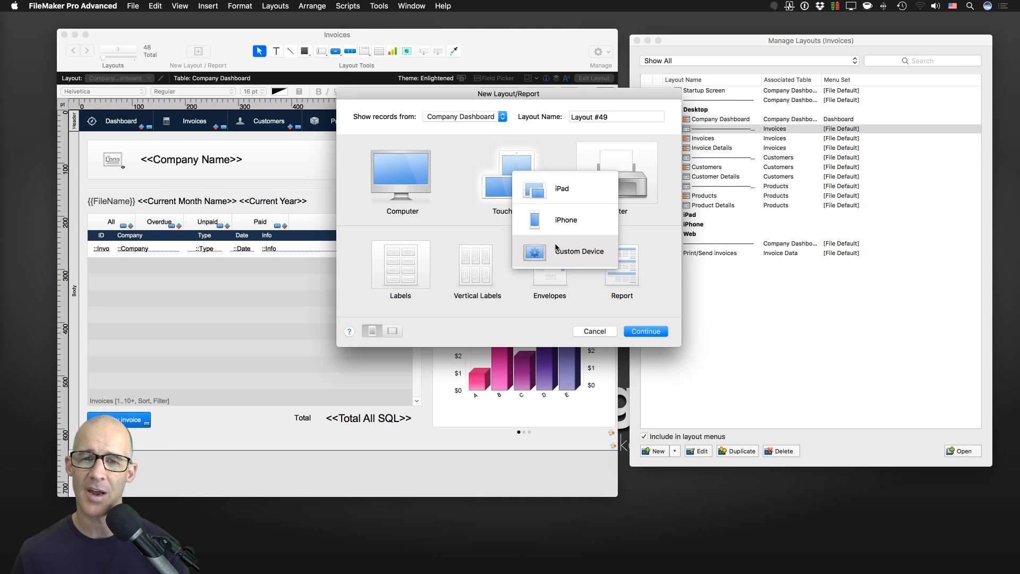
click(409, 184)
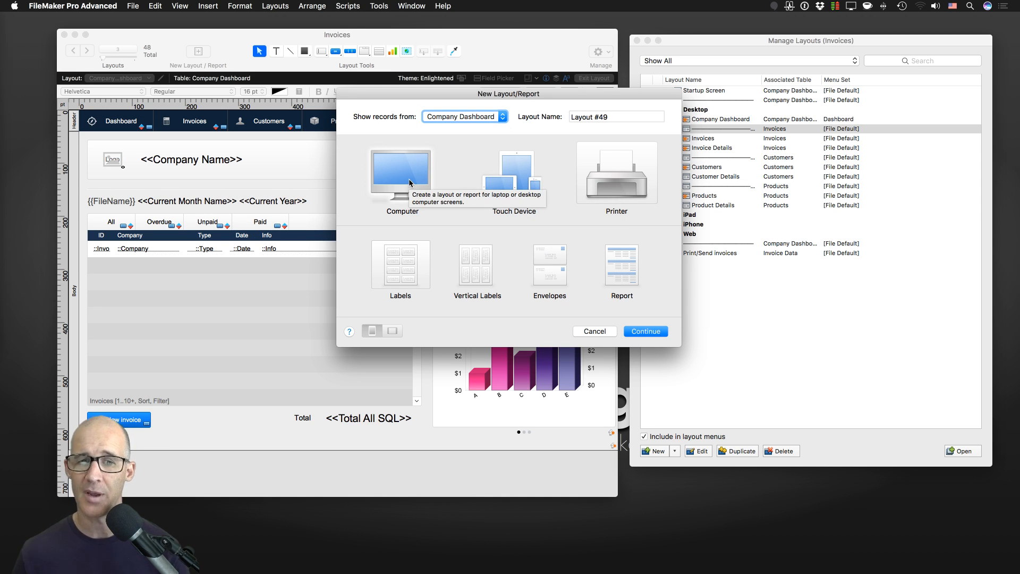
click(410, 183)
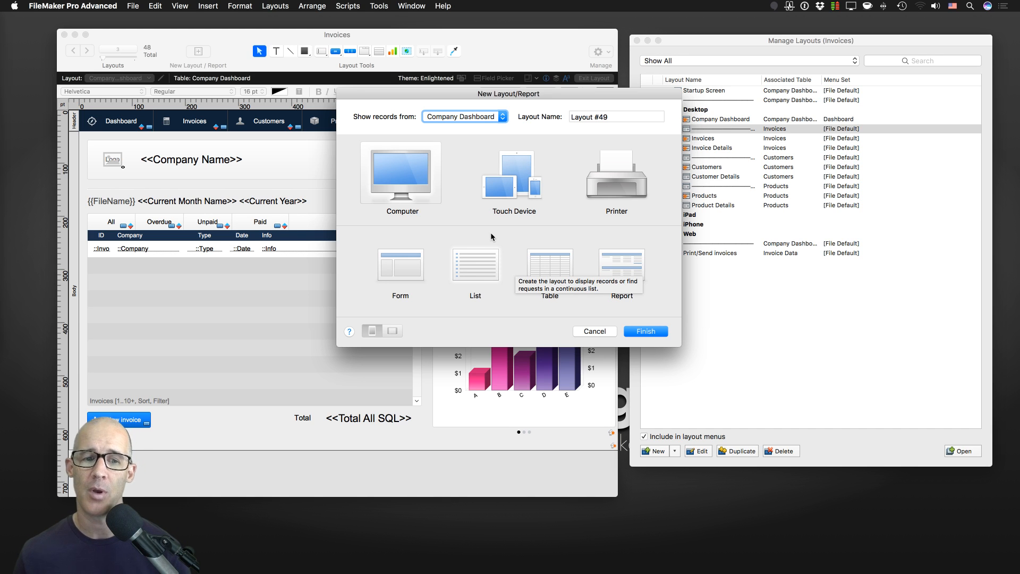
click(594, 330)
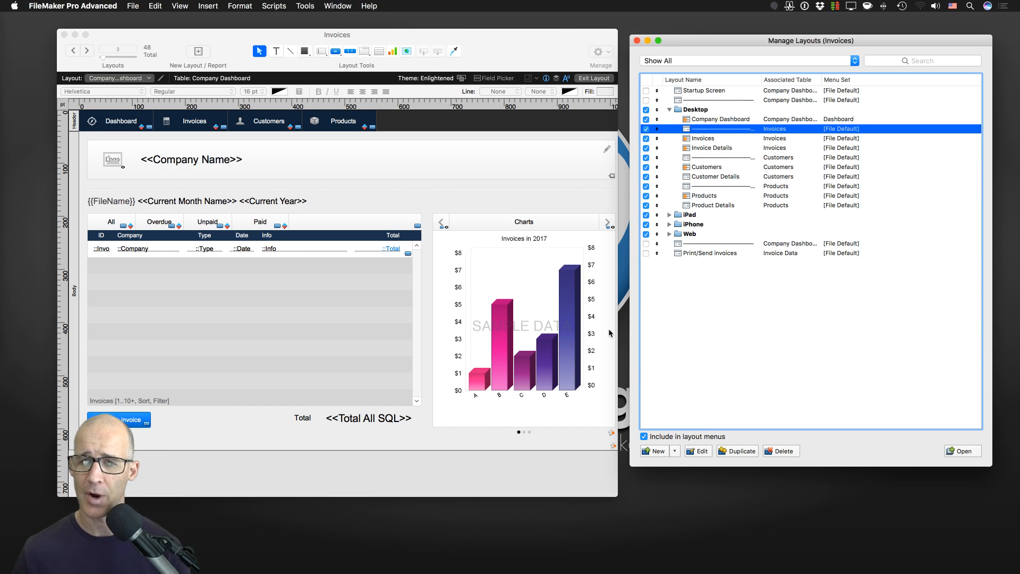
Step: Review the Layout Setup of the separator below Company Dashboard, cancel it, and select the Startup Screen layout
click(698, 452)
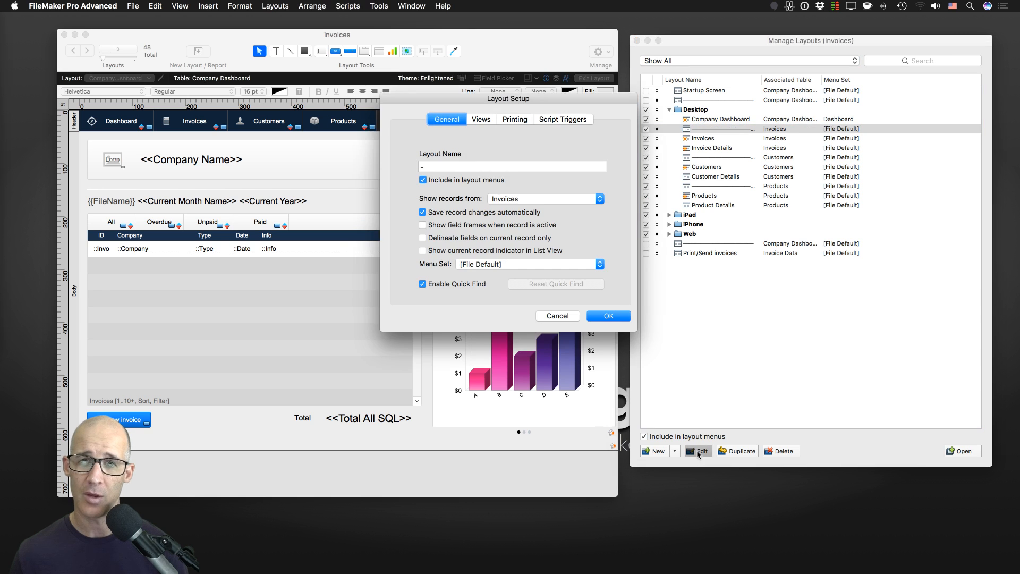
click(557, 316)
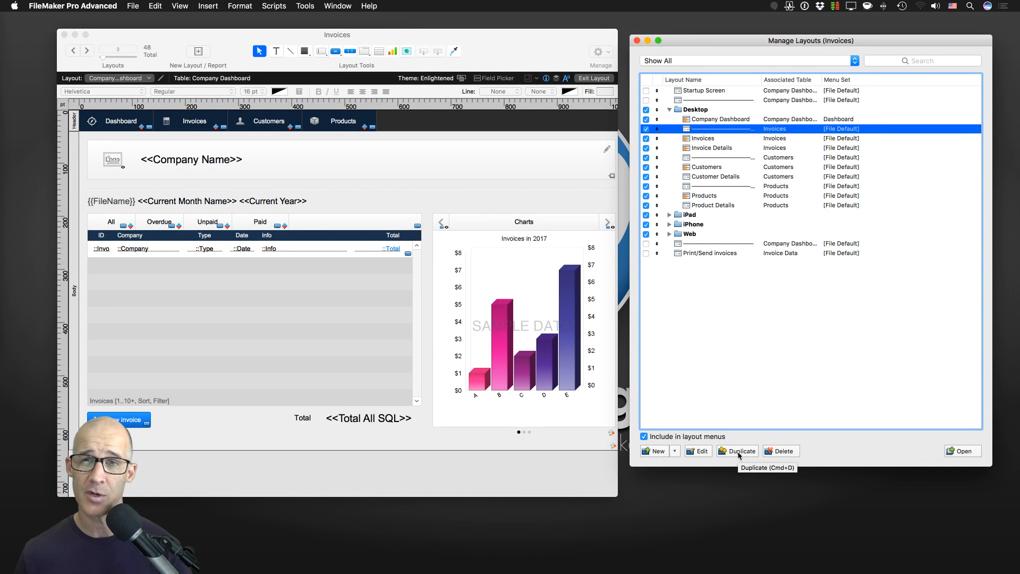
click(690, 92)
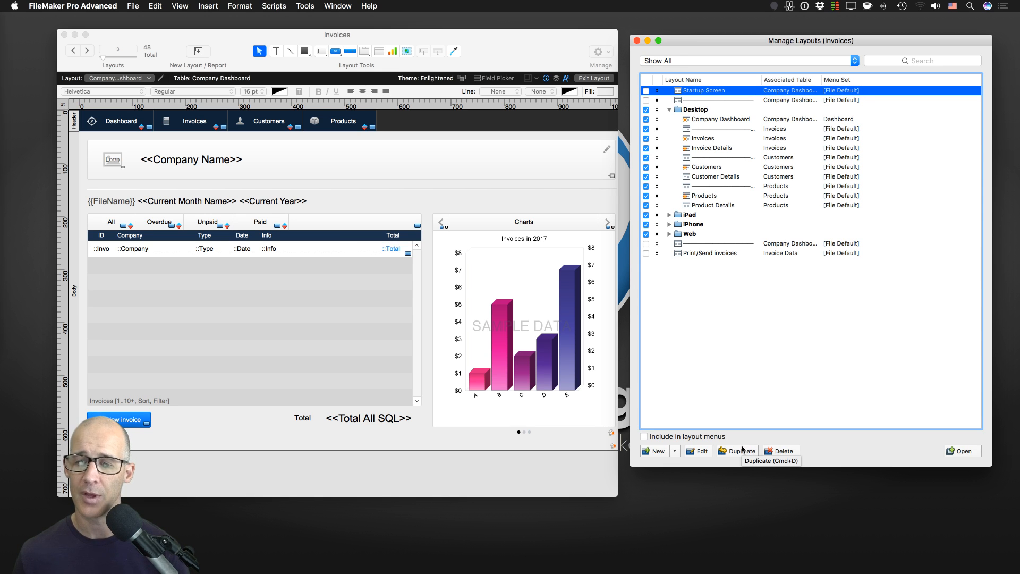
Step: Start deleting the Startup Screen layout but cancel; duplicate that layout instead and delete the copy
click(785, 452)
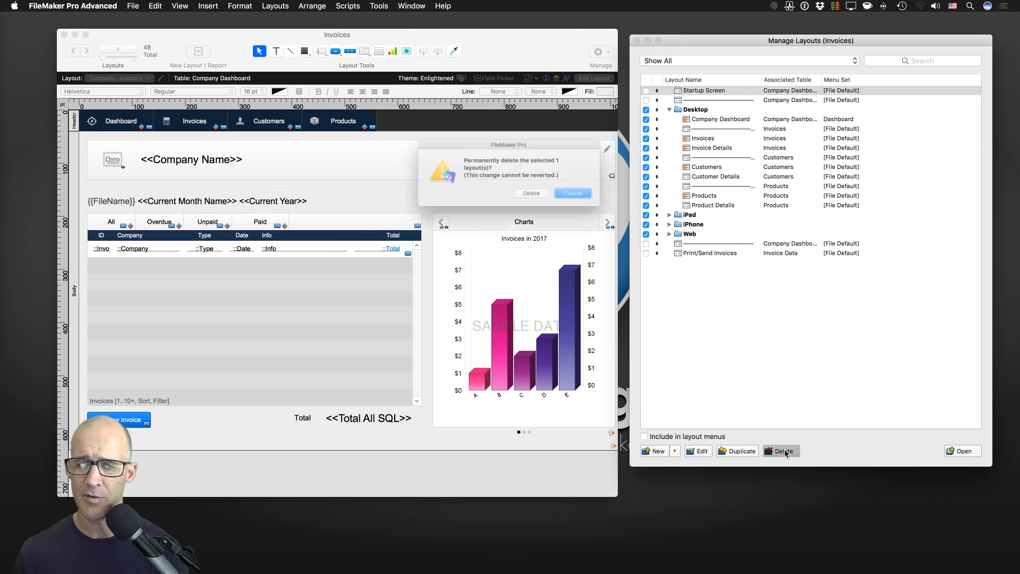
click(586, 202)
click(741, 453)
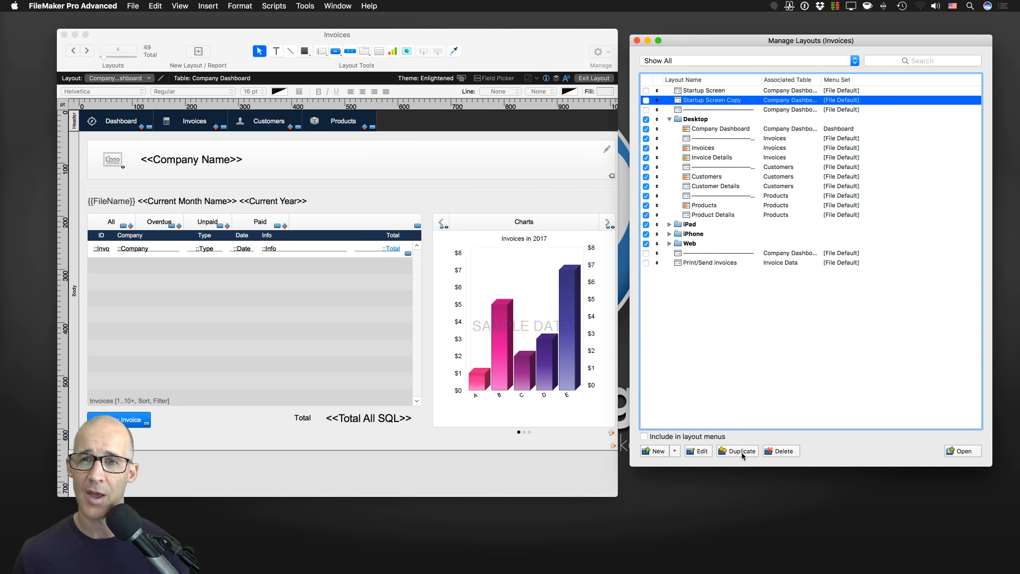
click(784, 450)
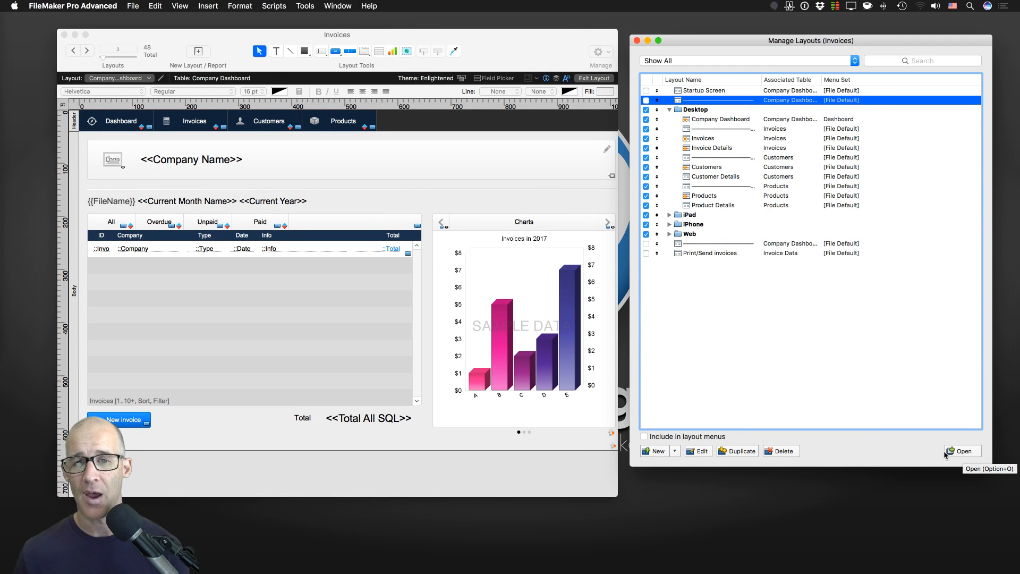
Step: Open two additional windows of the Invoices file
click(500, 41)
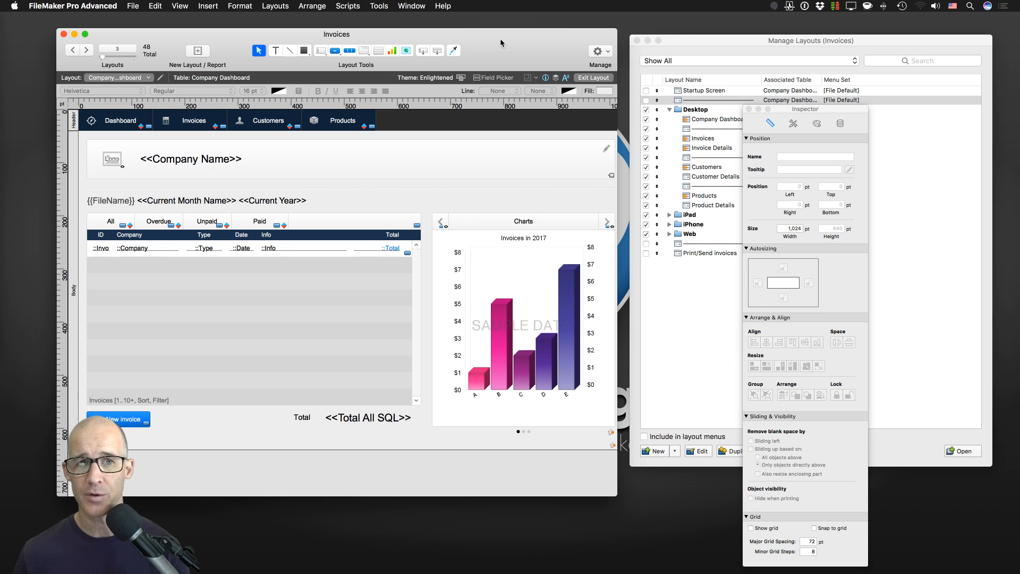
click(417, 6)
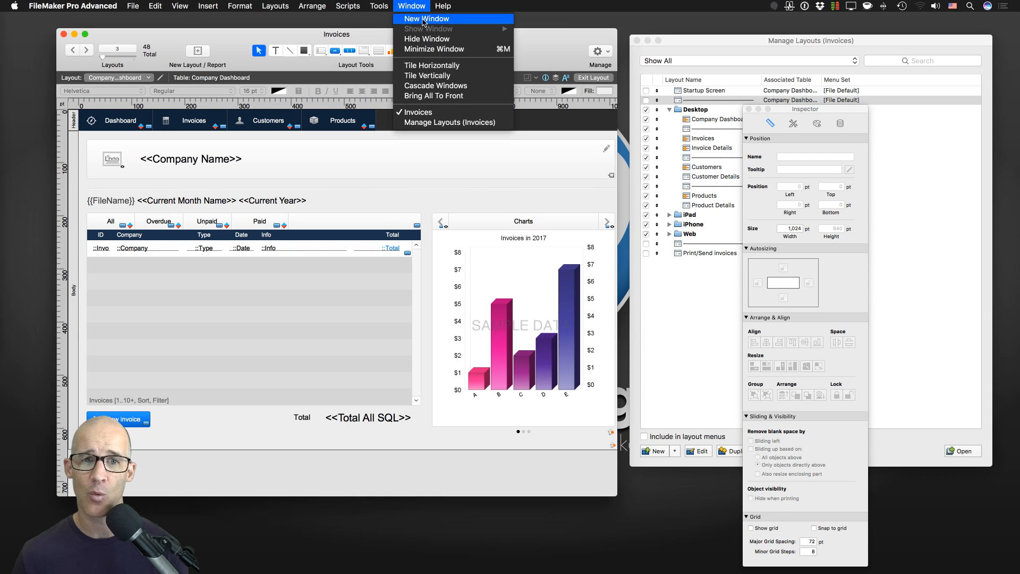
click(424, 20)
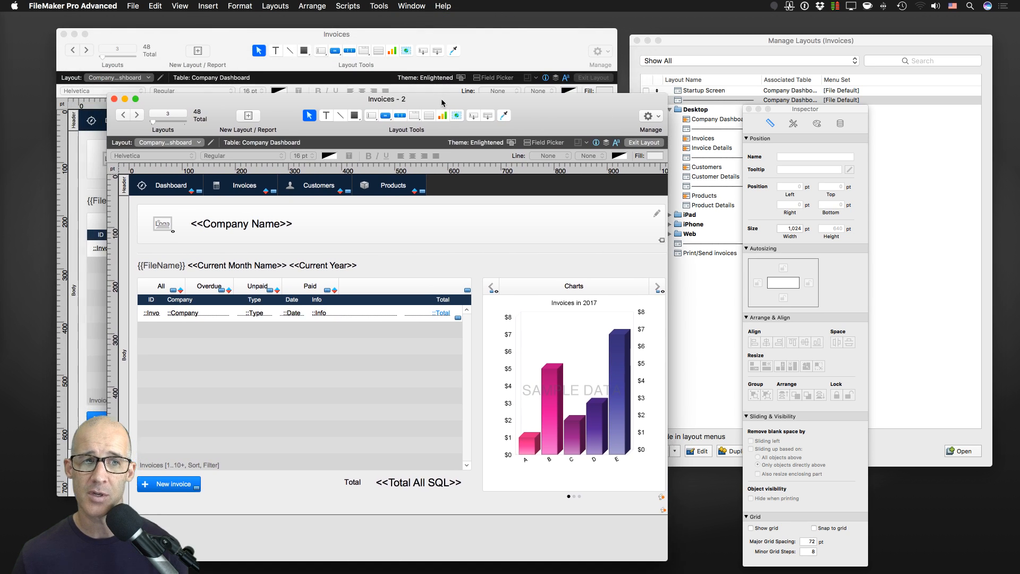
click(417, 6)
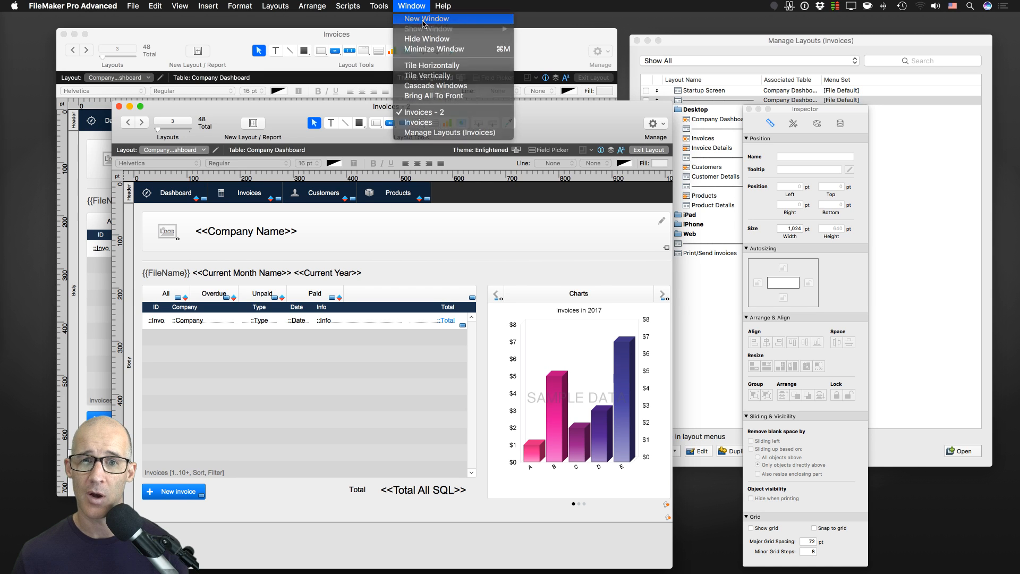
click(424, 19)
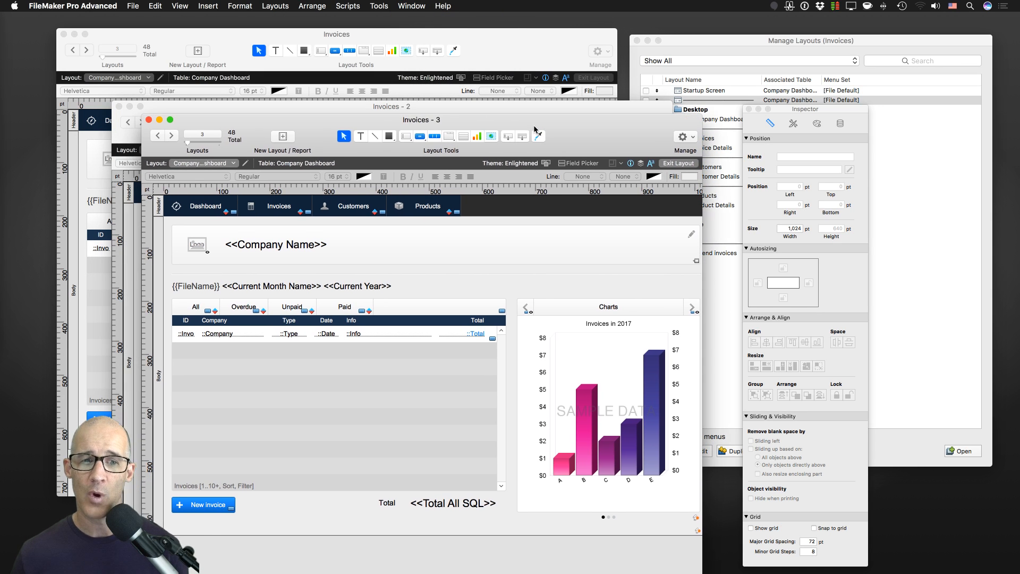
Step: Switch the Invoices - 3 and Invoices - 2 windows to Browse mode and reposition both
key(super+b)
drag(515, 125, 613, 165)
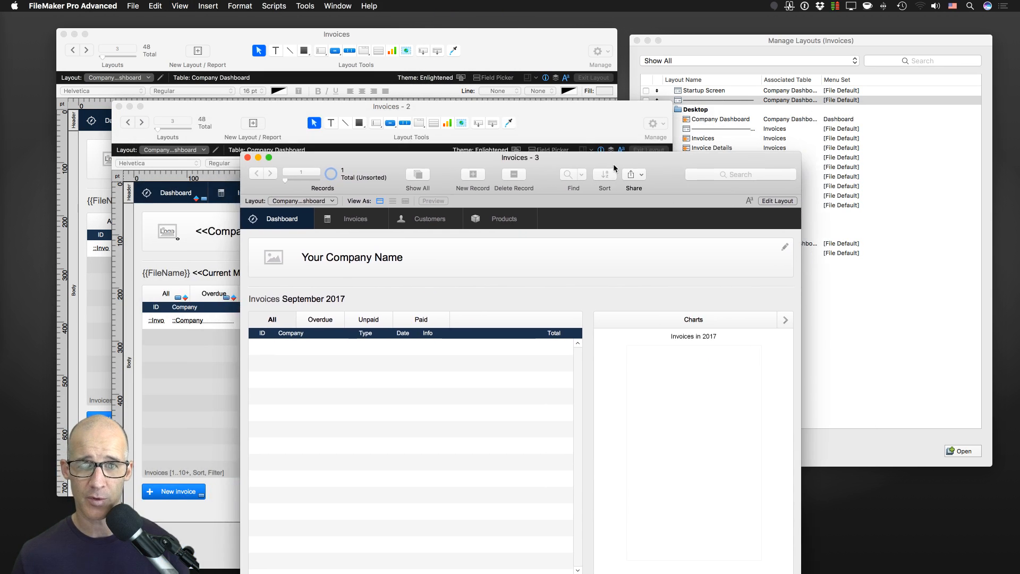
click(573, 124)
key(super+b)
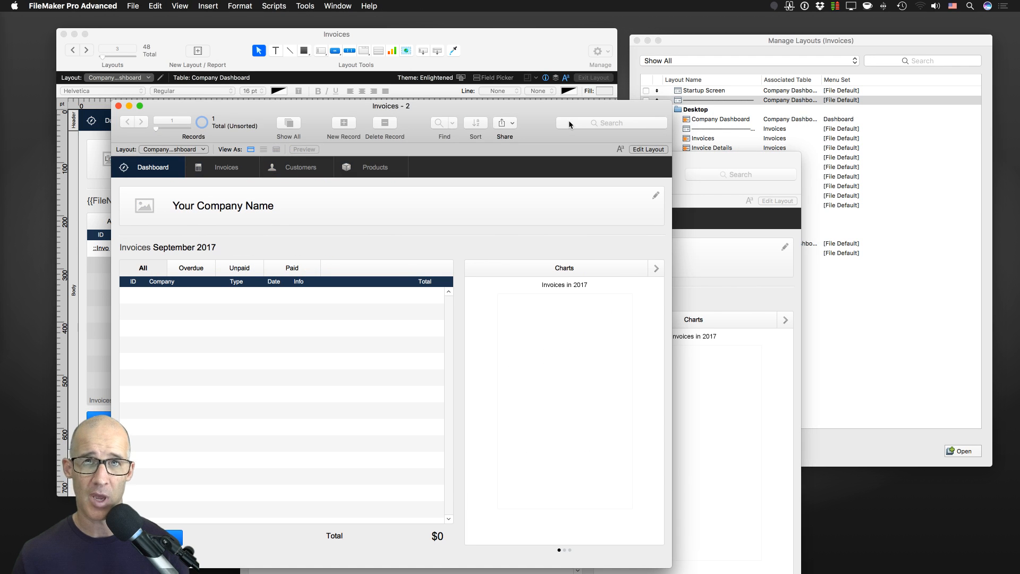
drag(546, 120, 508, 115)
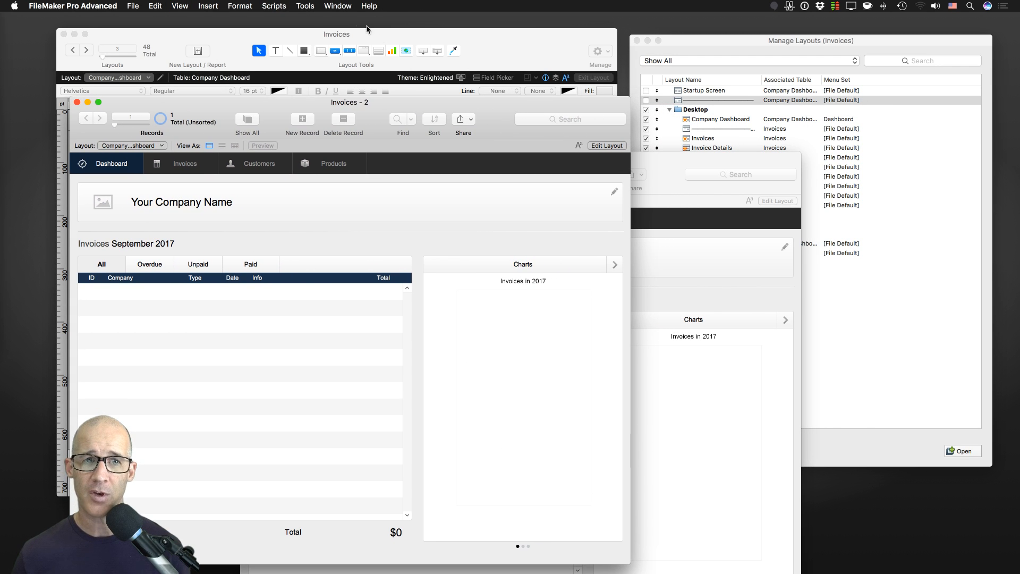
Step: Bring the original Invoices window to the front and hide it
click(336, 6)
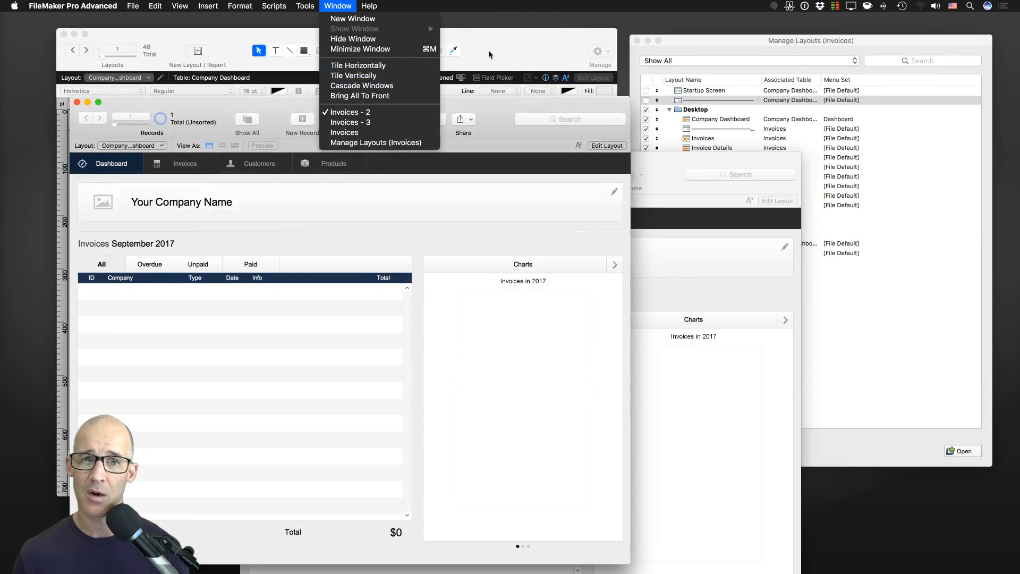
click(489, 54)
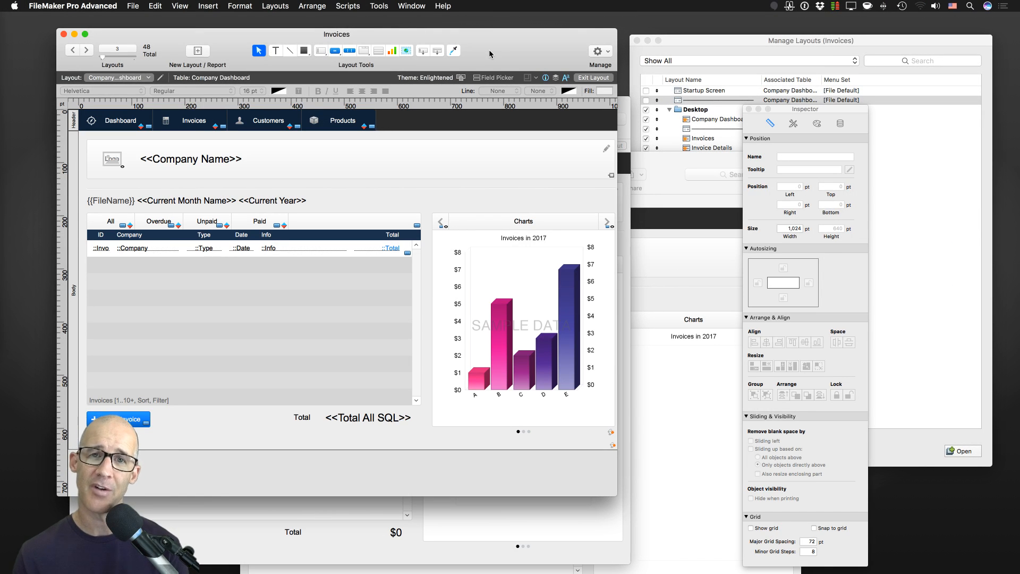
drag(487, 56, 643, 91)
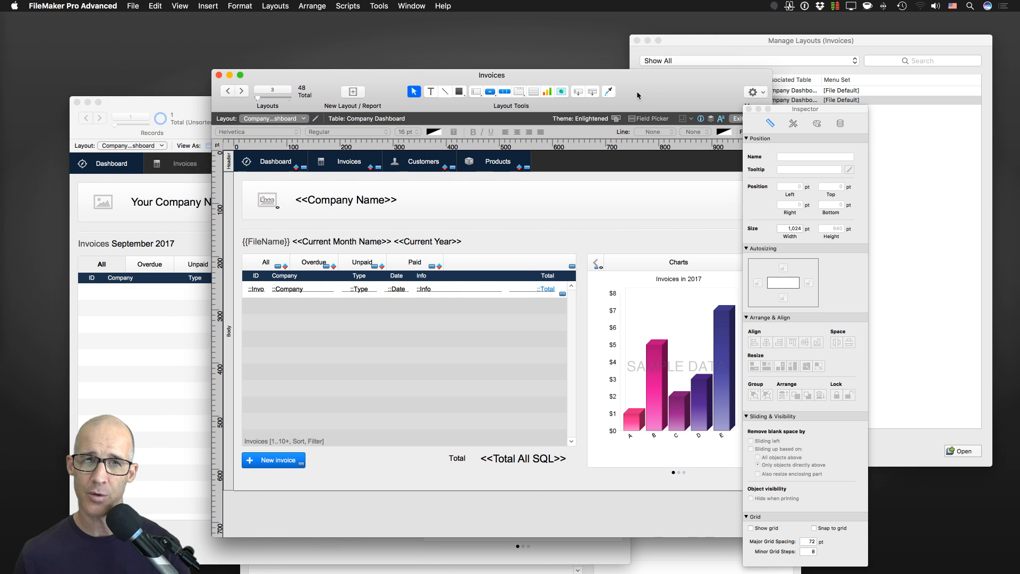
click(411, 6)
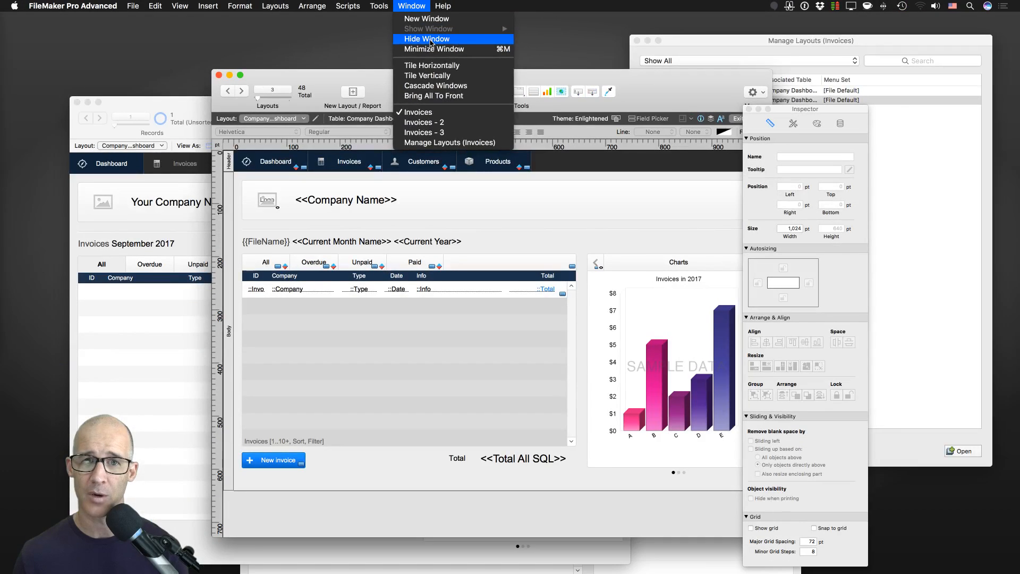
click(429, 37)
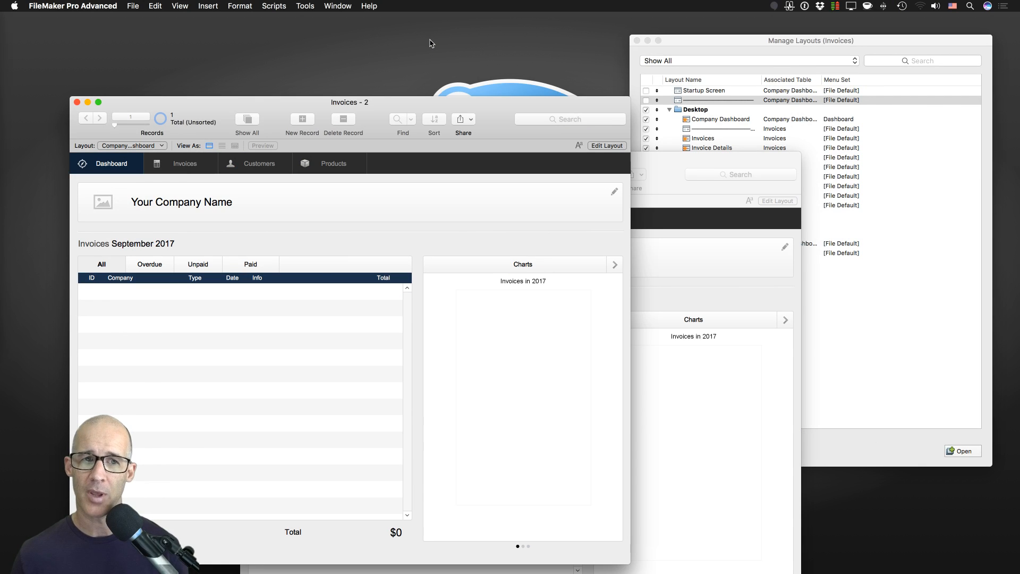
Step: Tile the visible Invoices windows horizontally and rearrange them vertically side by side
click(342, 7)
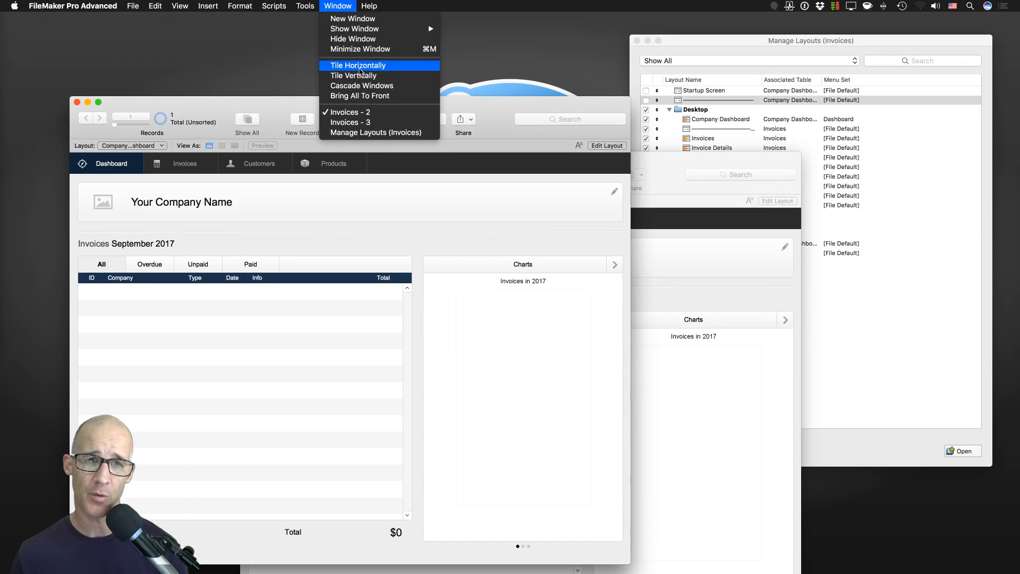
click(359, 65)
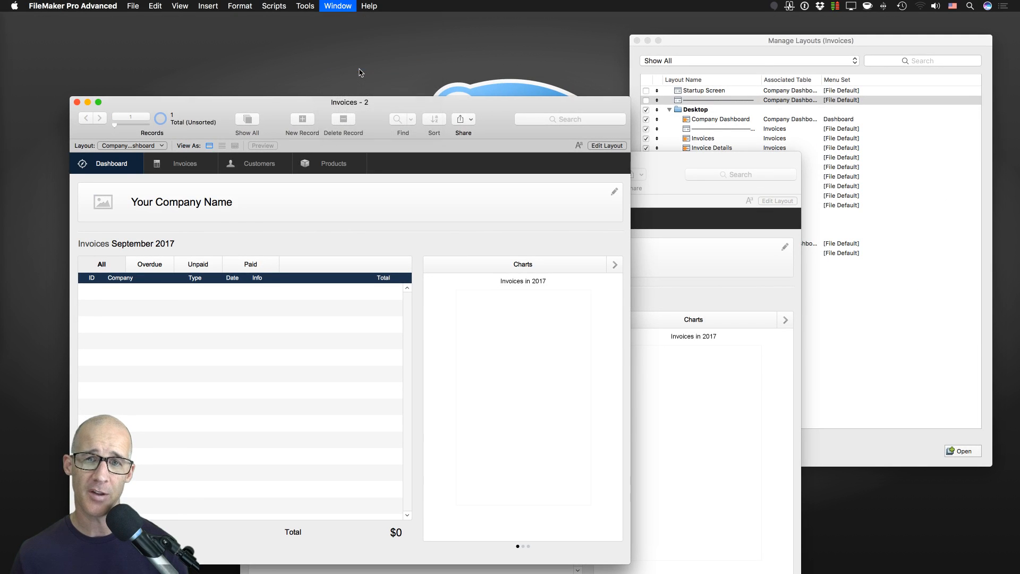
click(349, 7)
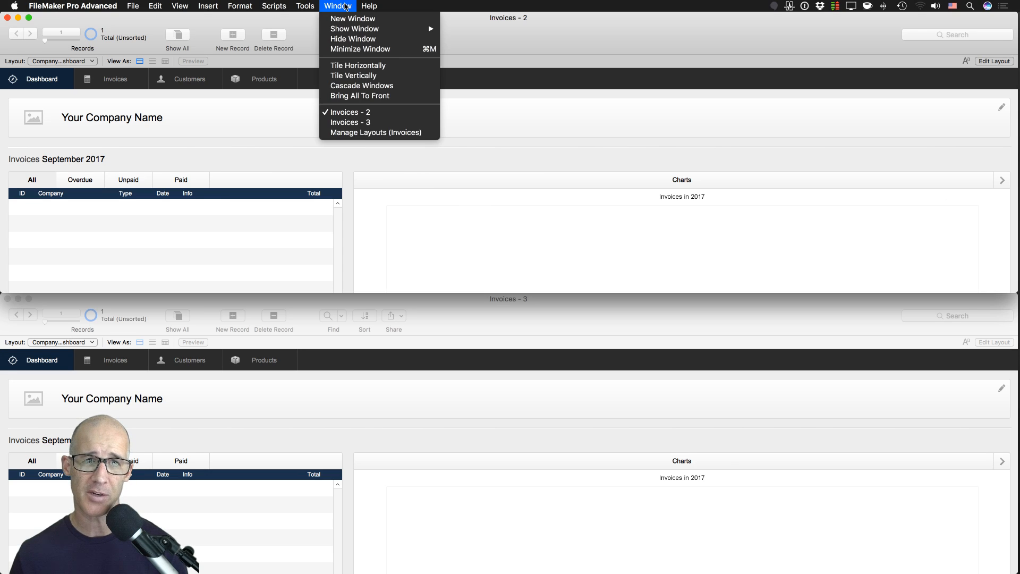
click(353, 76)
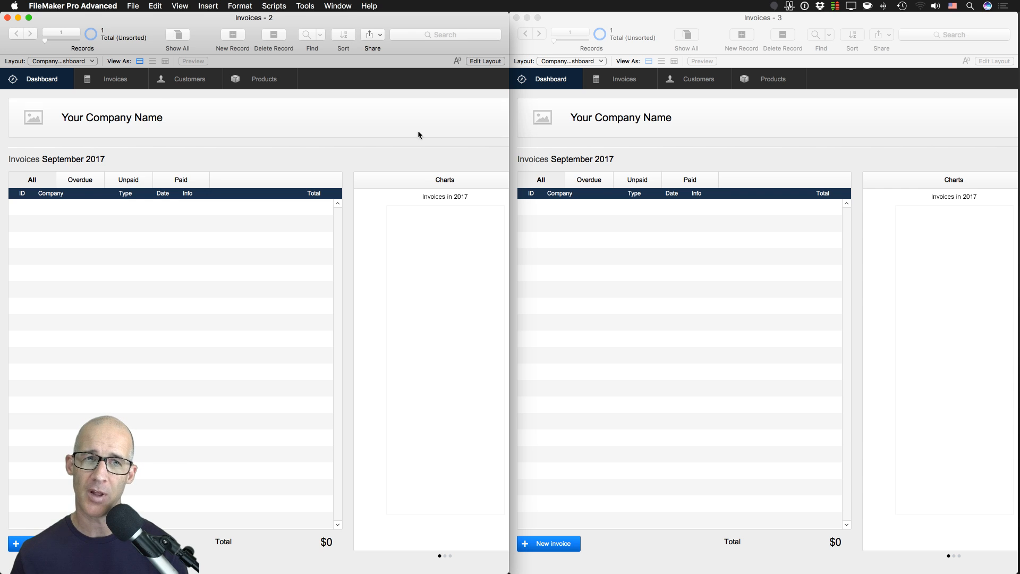
Step: Show the hidden Invoices window again and place it over the two tiled windows
click(338, 6)
mouse_move(351, 29)
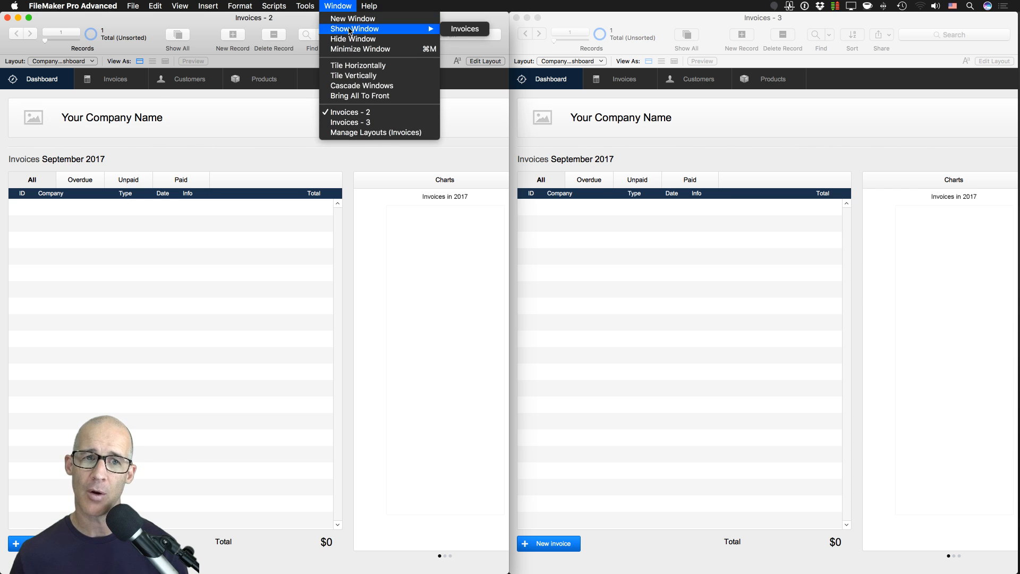
click(467, 29)
mouse_move(599, 79)
mouse_down()
mouse_move(696, 84)
mouse_move(584, 73)
mouse_up()
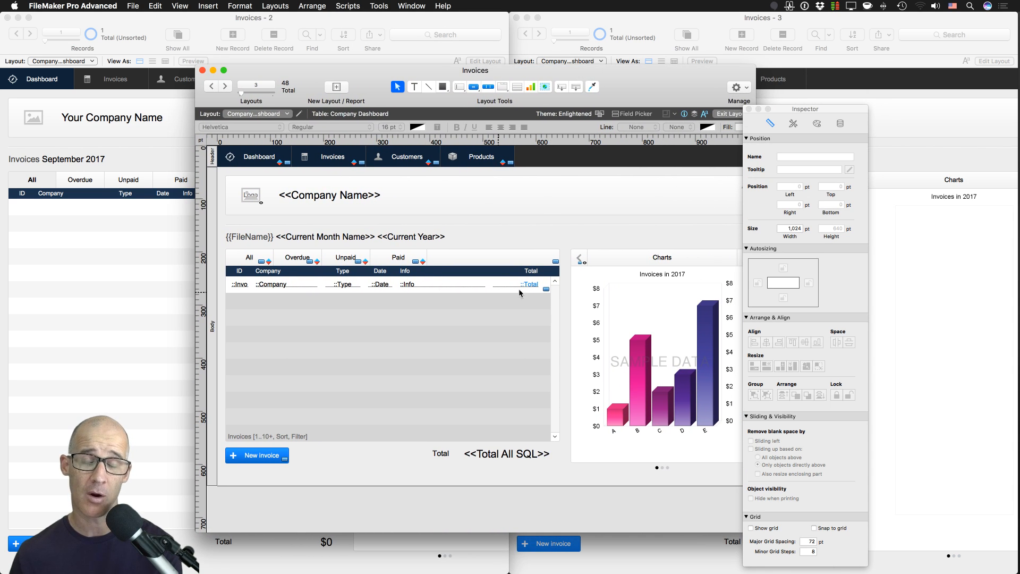
drag(451, 68, 472, 78)
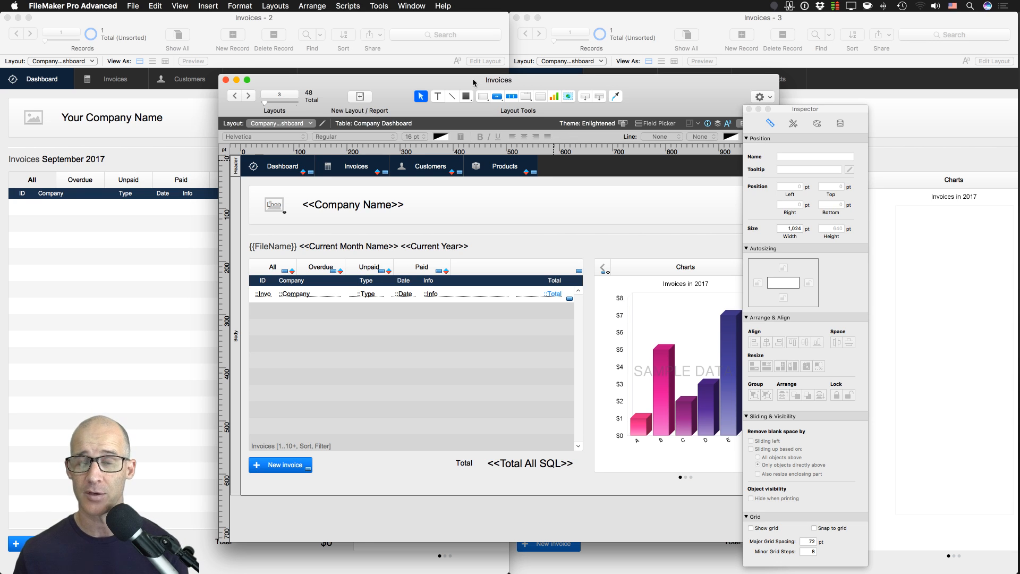
drag(486, 77, 484, 75)
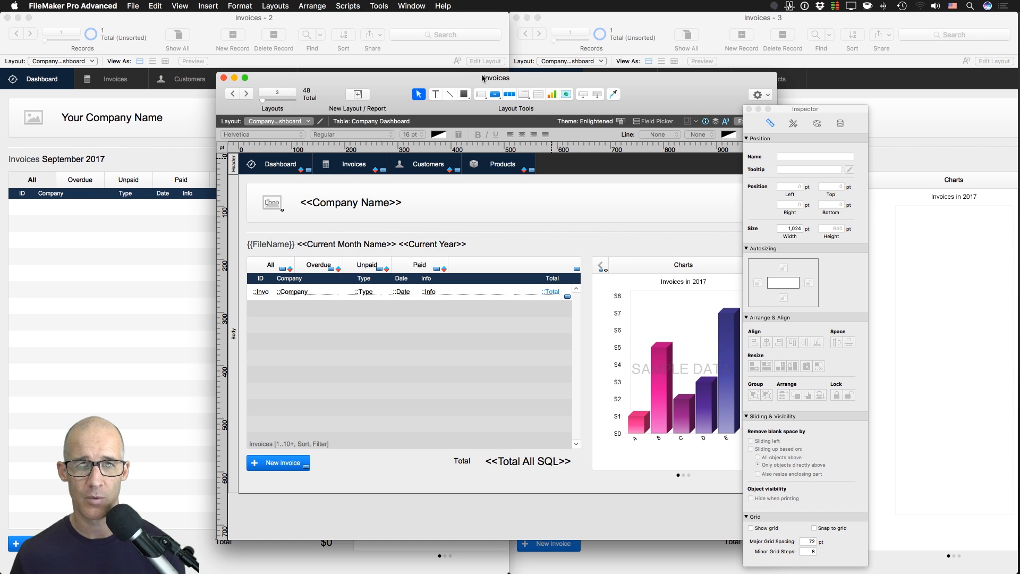
Step: Close the Invoices - 2 and Invoices - 3 windows
click(452, 22)
key(super+w)
click(584, 22)
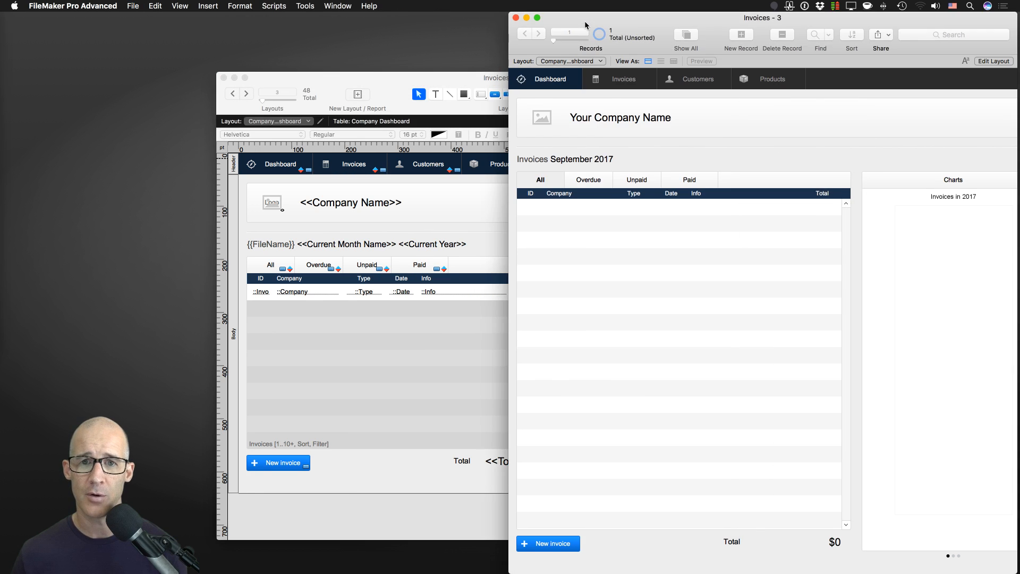
key(super+w)
Step: Move the remaining Invoices window beside Manage Layouts and switch it to Browse mode
drag(555, 80, 399, 40)
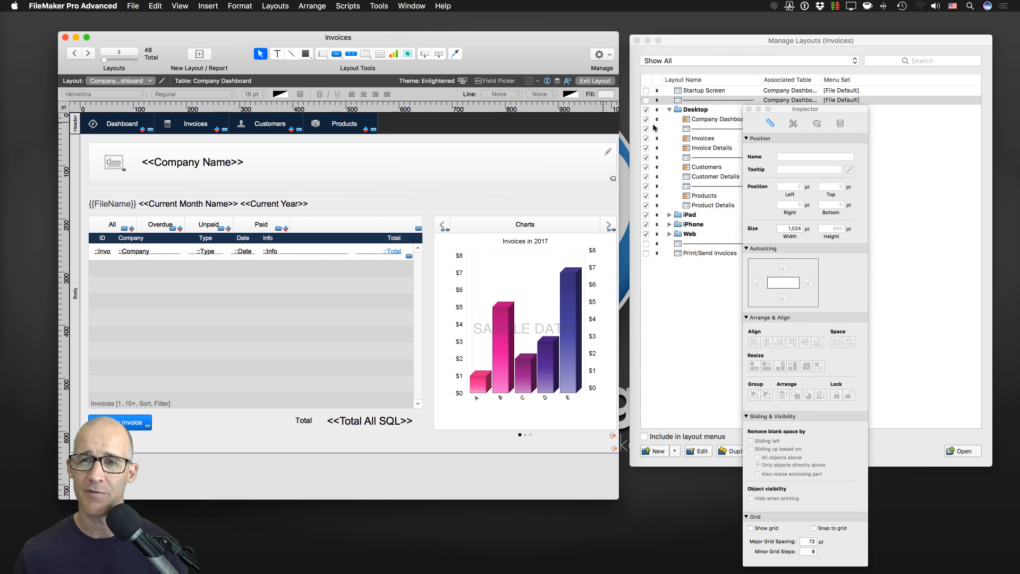
key(super+b)
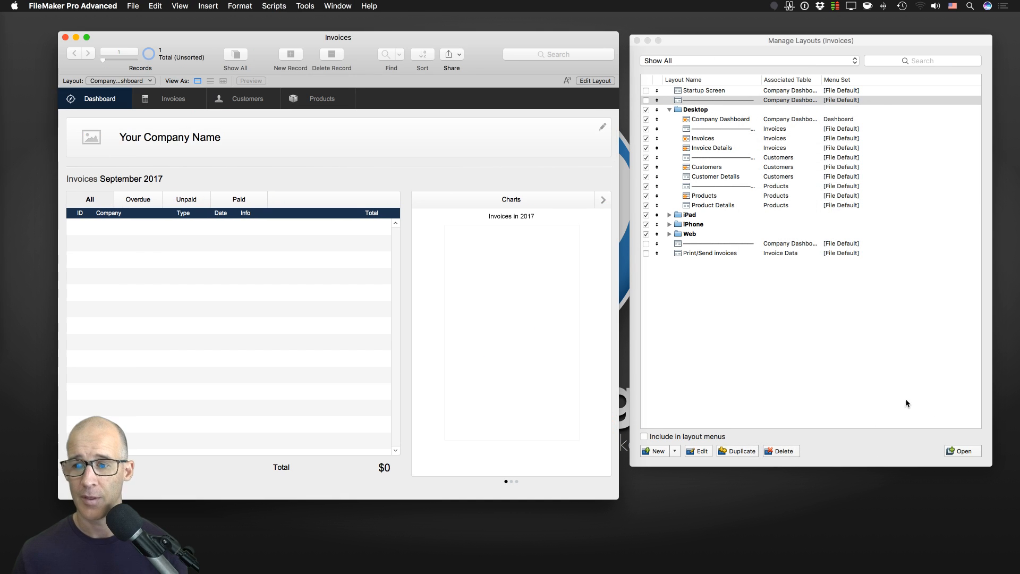
Step: Select the Desktop folder with all its layouts, check them in the layout pop-up, and exclude them from the layout menus
click(707, 124)
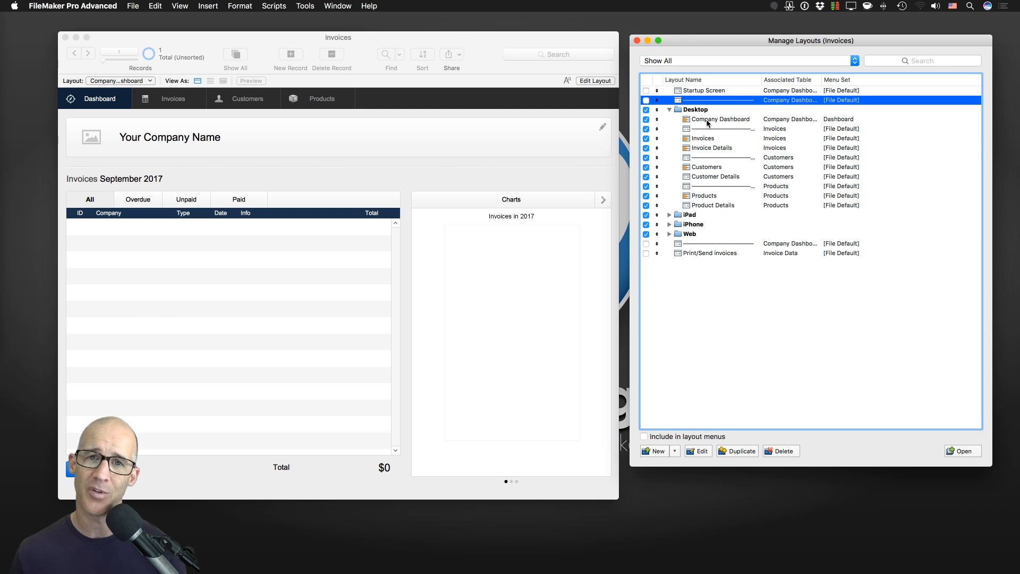
click(707, 123)
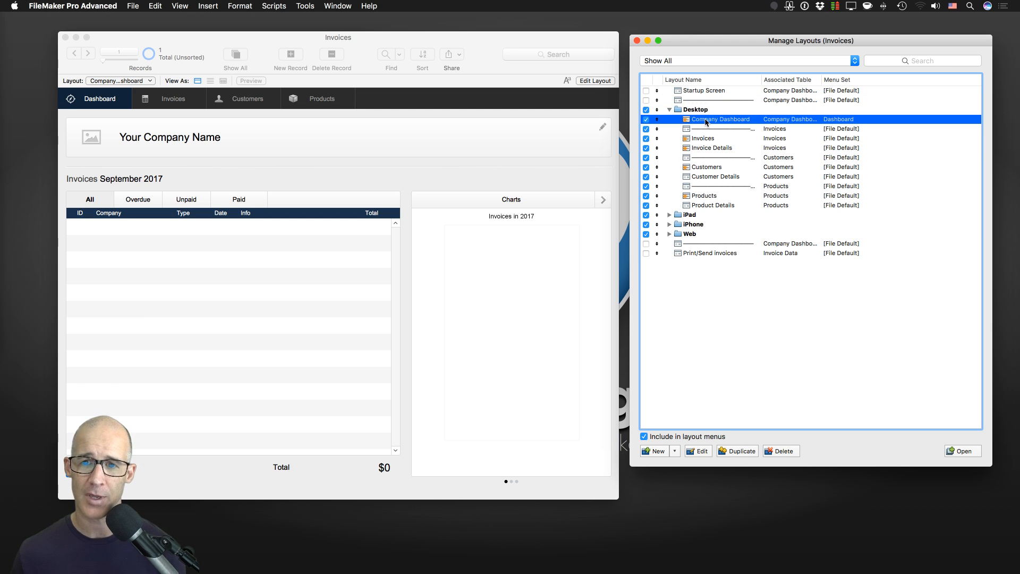
shift+click(700, 205)
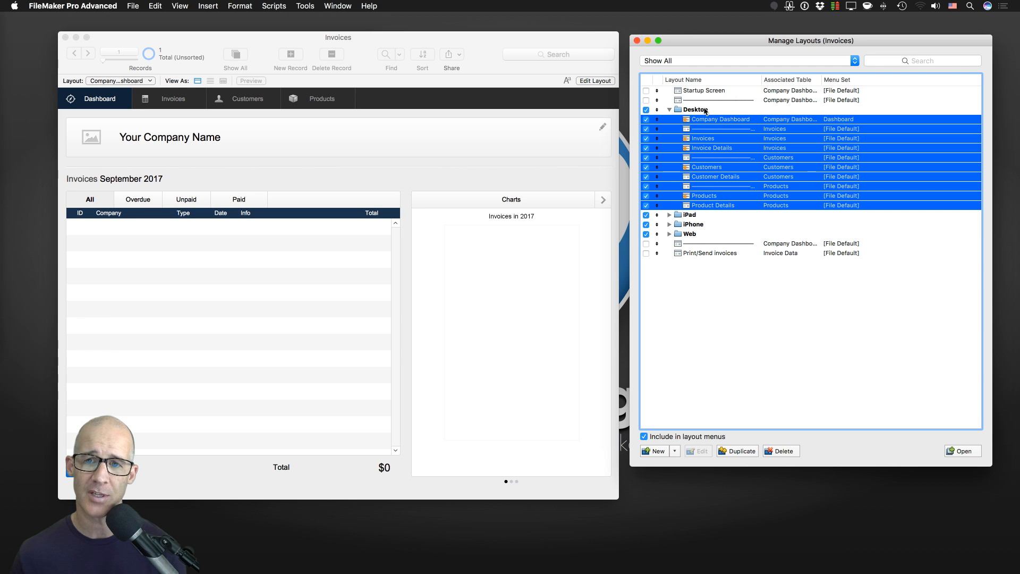
shift+click(705, 110)
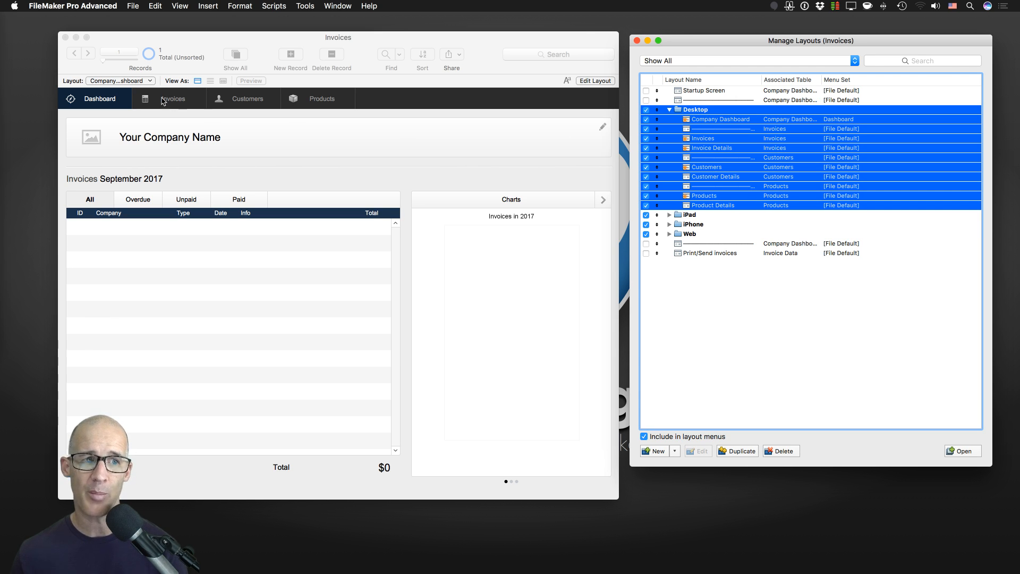
click(130, 82)
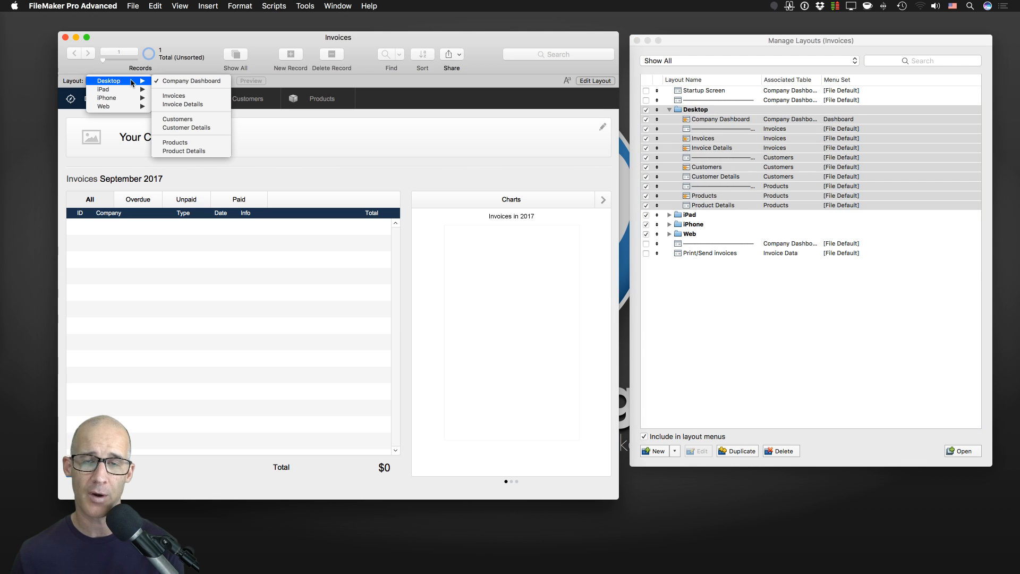
click(646, 112)
click(646, 111)
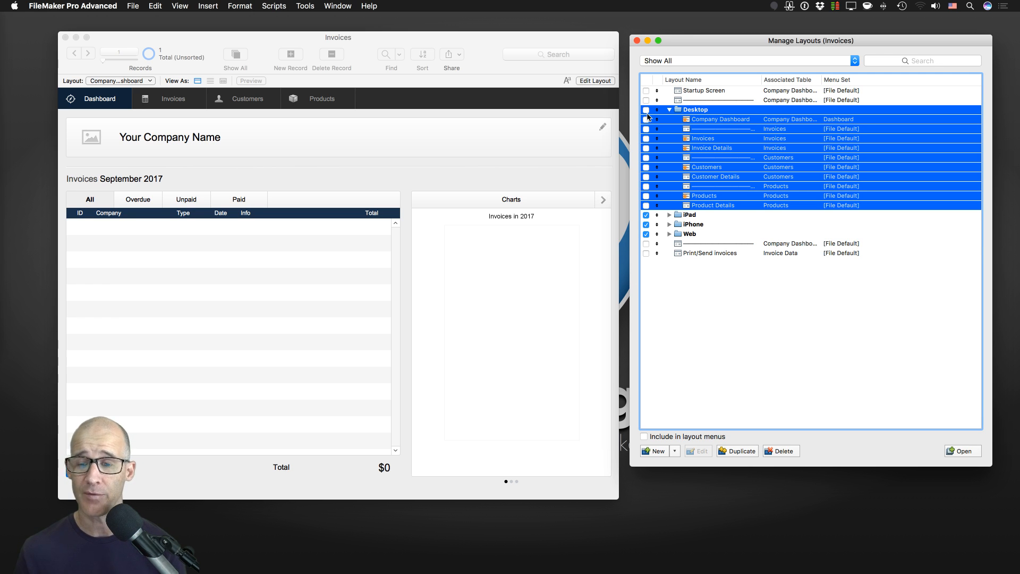
Step: Select only the Company Dashboard, Invoices, Customers and Products layouts and their detail layouts in the Desktop folder, leaving out the separators
click(754, 207)
click(745, 120)
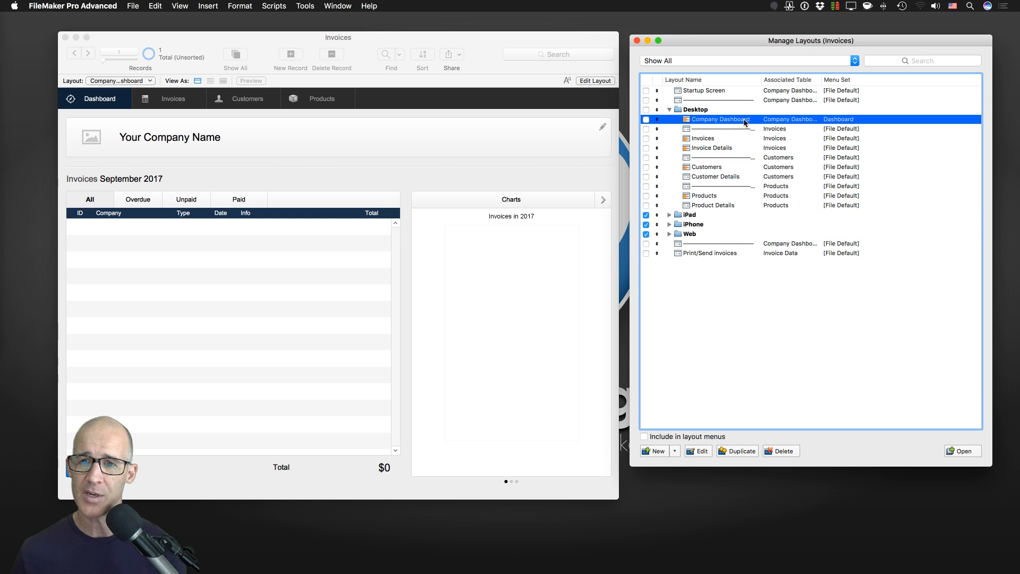
super+click(722, 139)
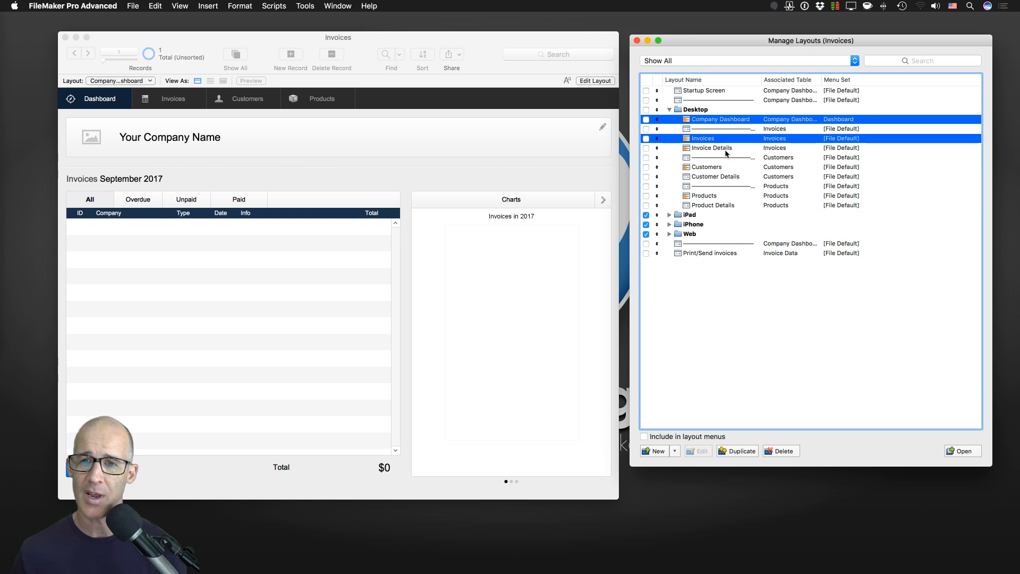
super+click(726, 149)
super+click(731, 168)
super+click(732, 177)
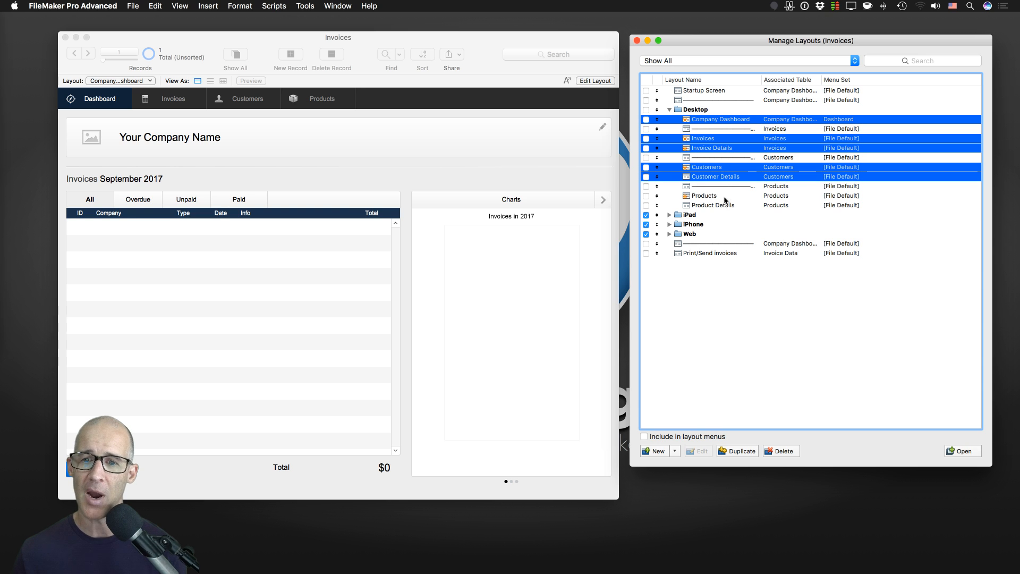
super+click(726, 197)
super+click(732, 206)
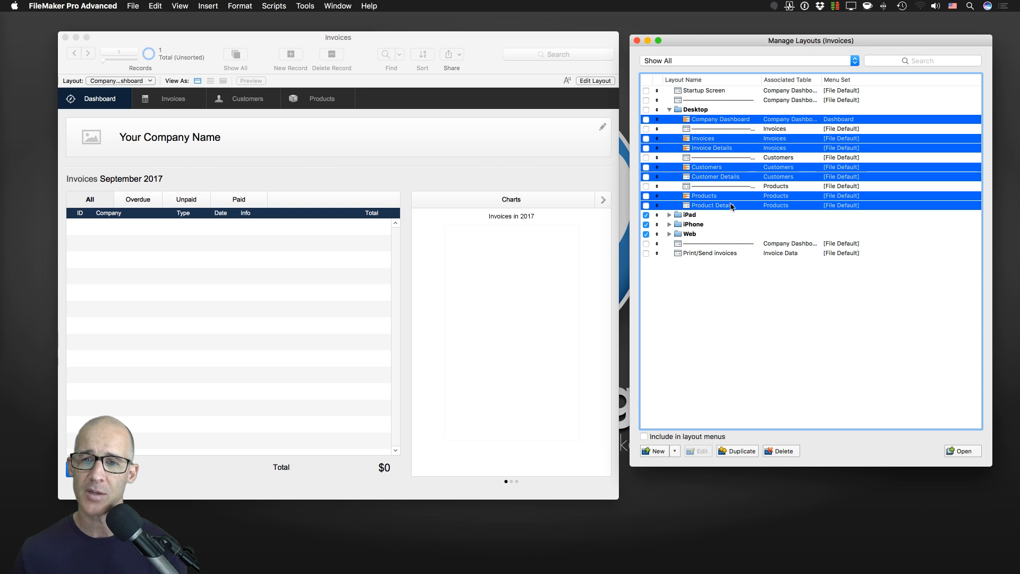
Step: Examine the Layout Setup of the separator above Products and the kinds of items that can be newly created
click(715, 187)
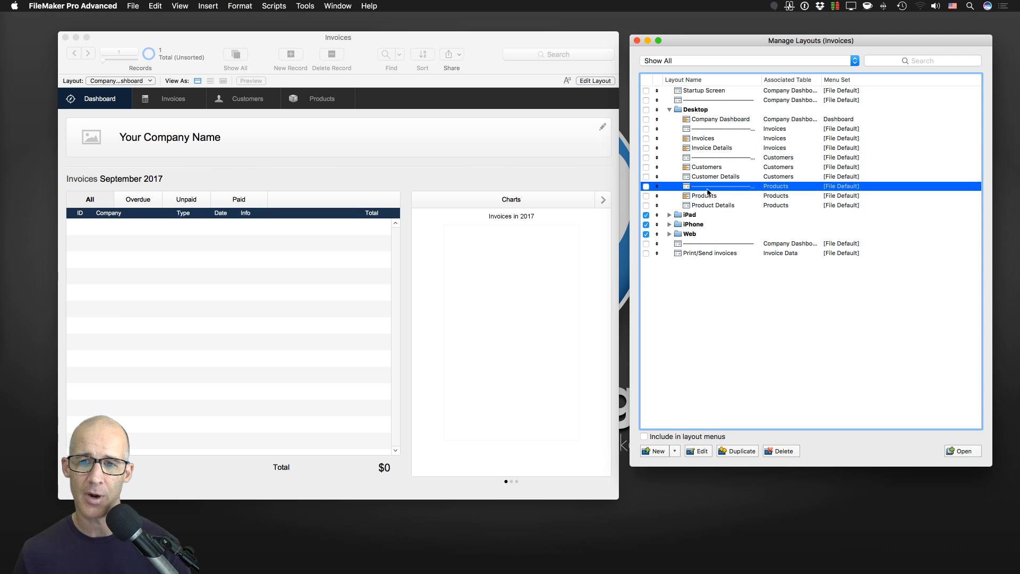
double_click(689, 190)
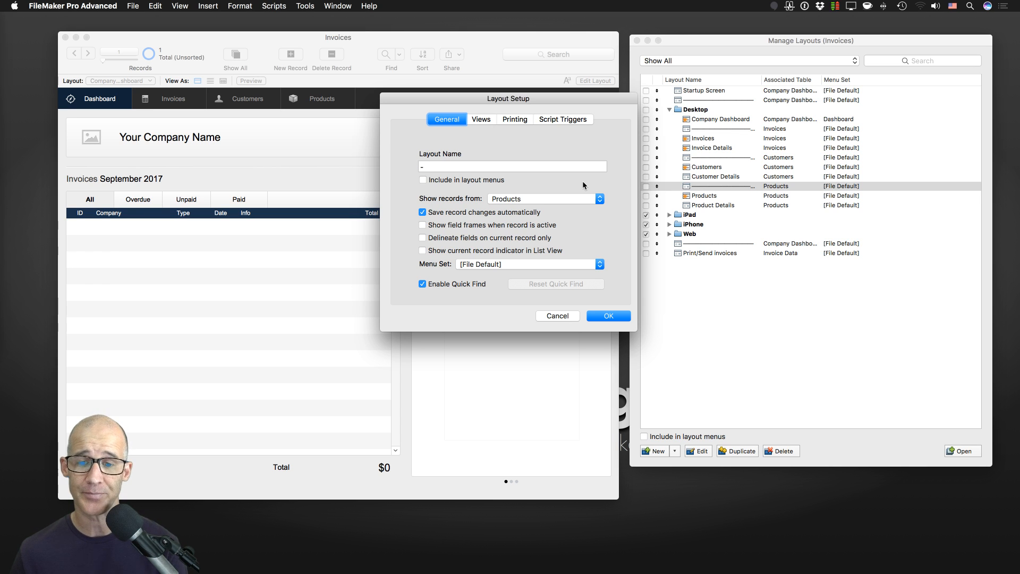
click(593, 317)
click(675, 451)
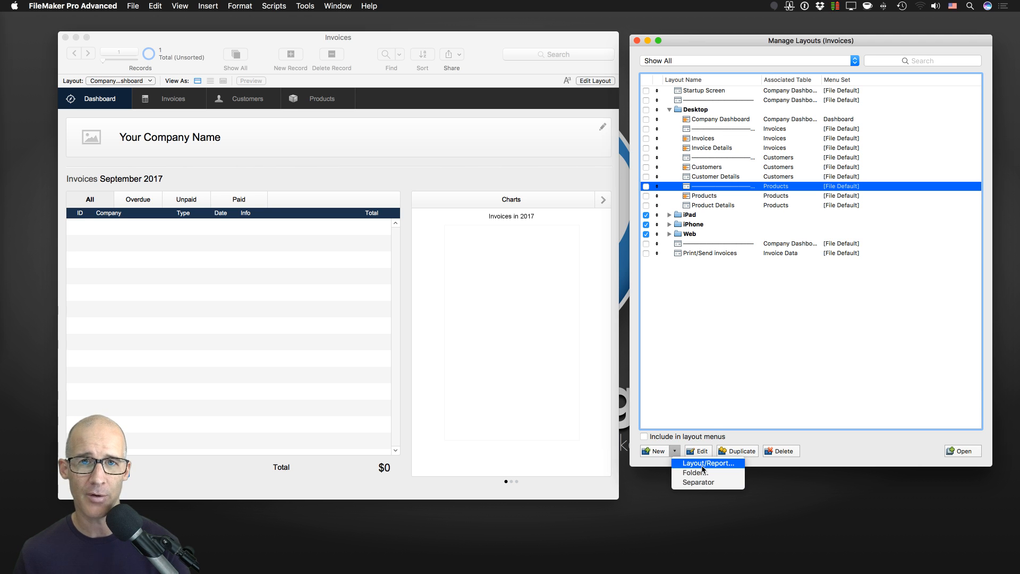
click(717, 399)
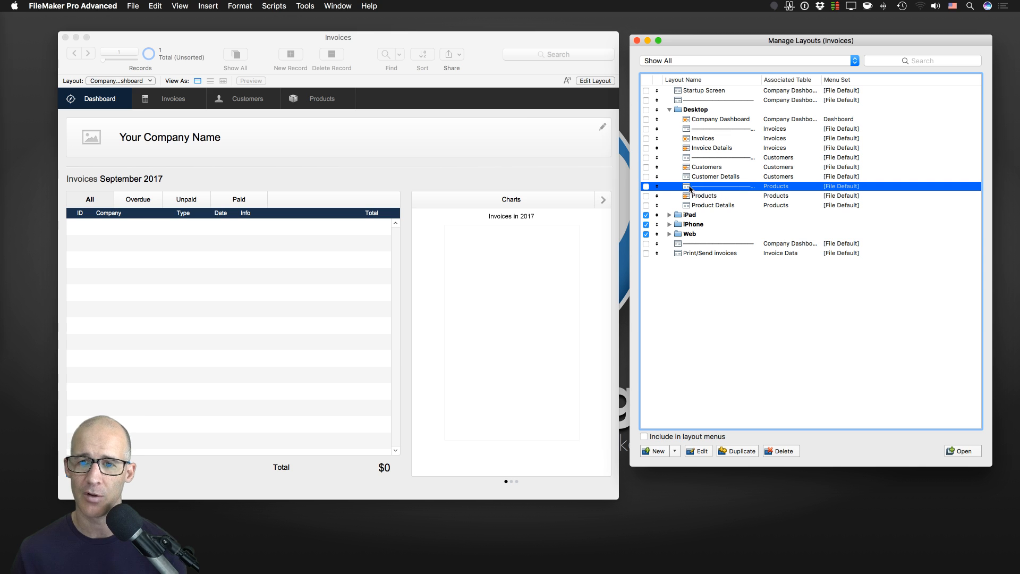
Step: Reopen the Products separator's Layout Setup to examine its layout name, and cancel the dialog
double_click(691, 187)
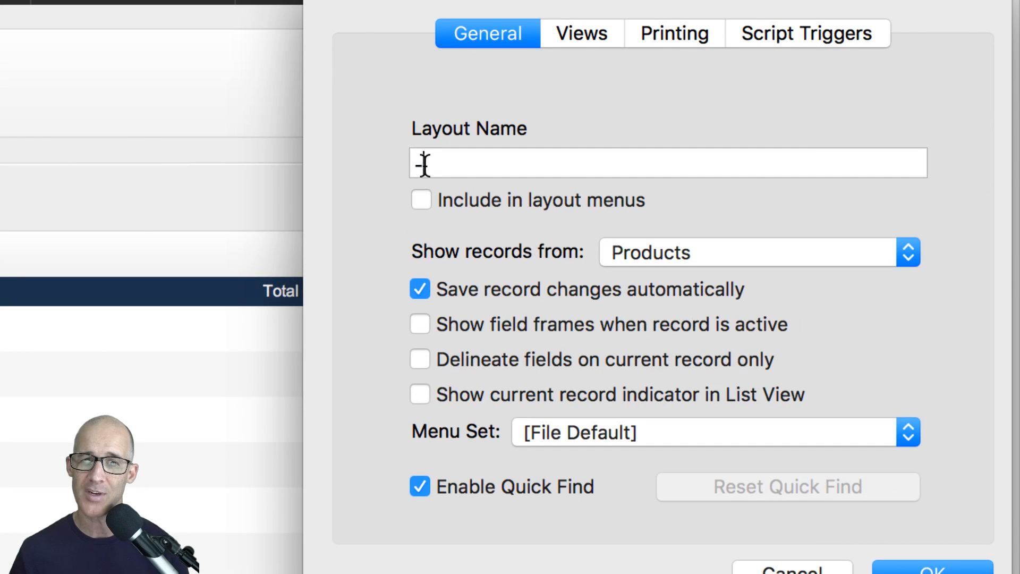
double_click(419, 168)
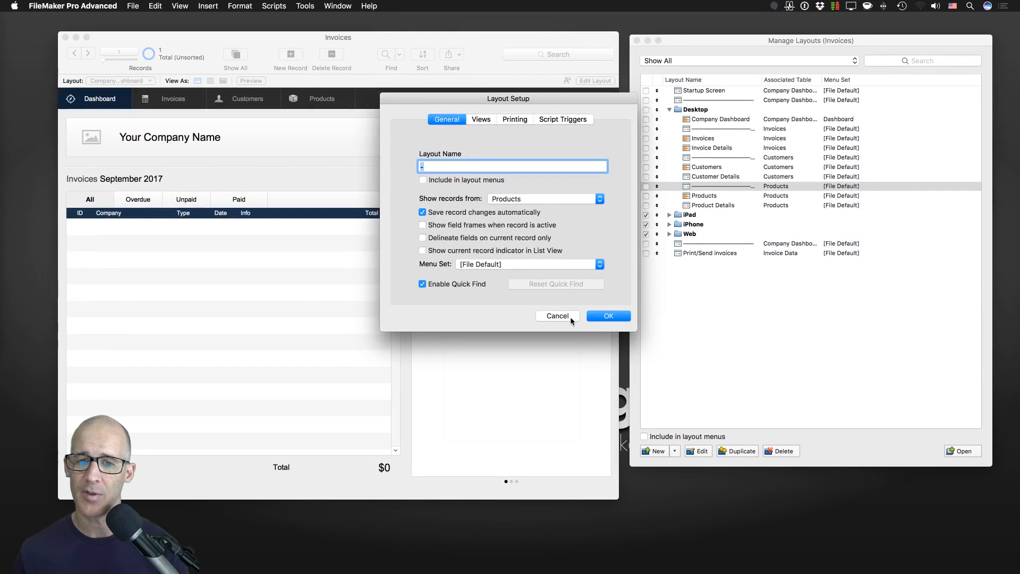
click(570, 317)
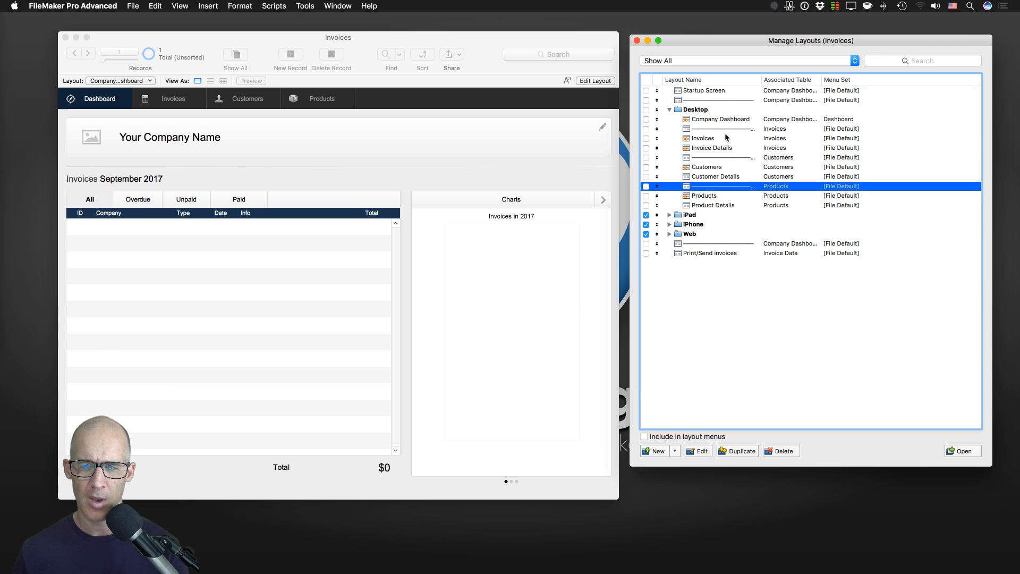
Step: Open Company Dashboard, Invoices, Invoice Details, Customers, Customer Details, Products and Product Details together from Manage Layouts, skipping the separators
click(712, 120)
super+click(712, 139)
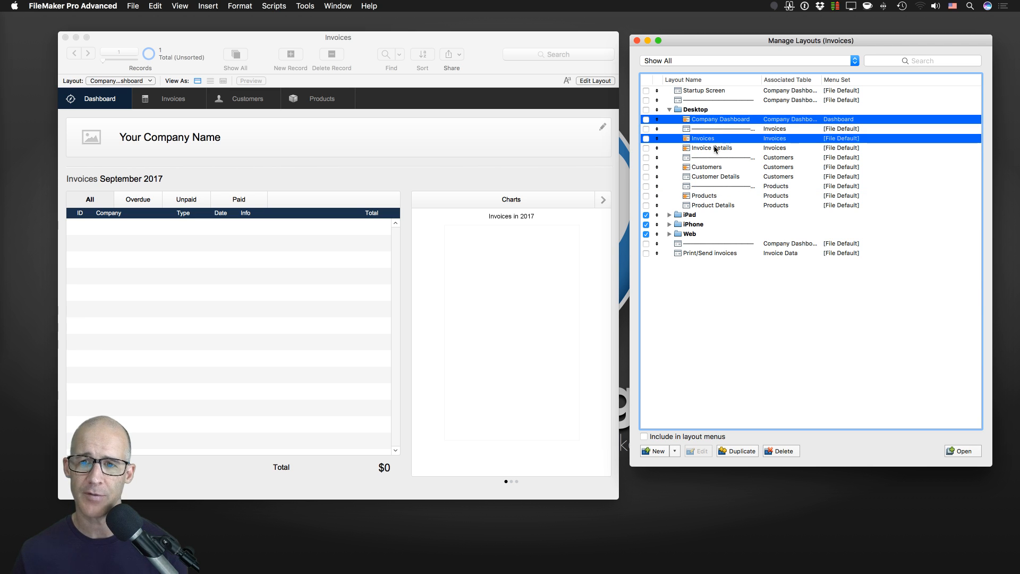
super+click(715, 149)
super+click(721, 168)
super+click(719, 178)
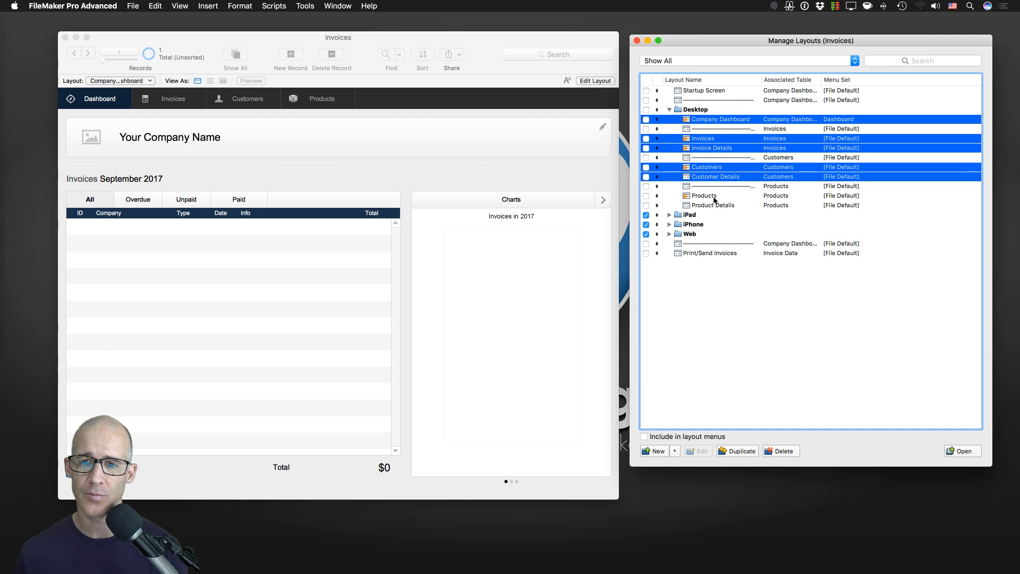
super+click(715, 196)
super+click(717, 206)
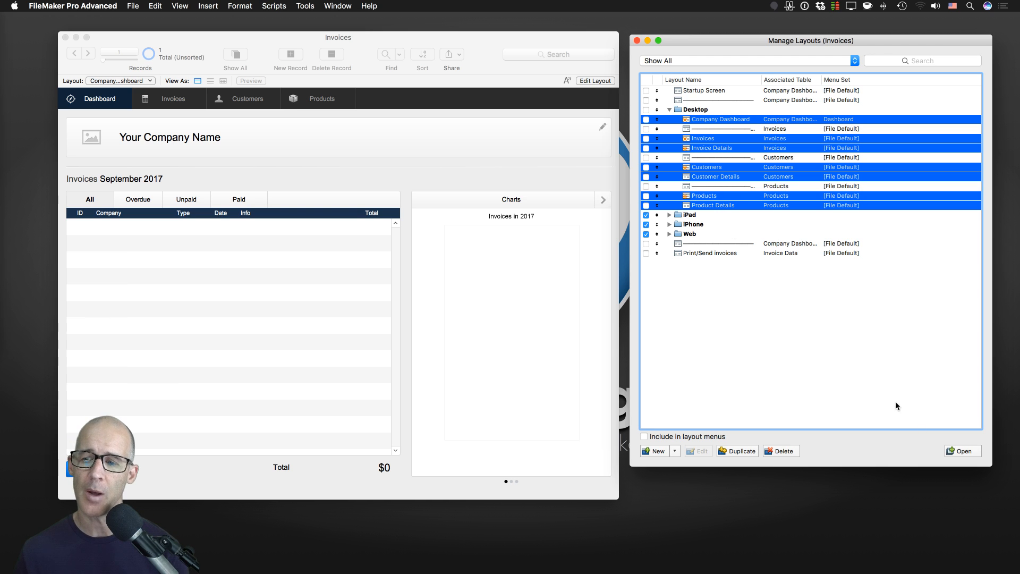
click(959, 452)
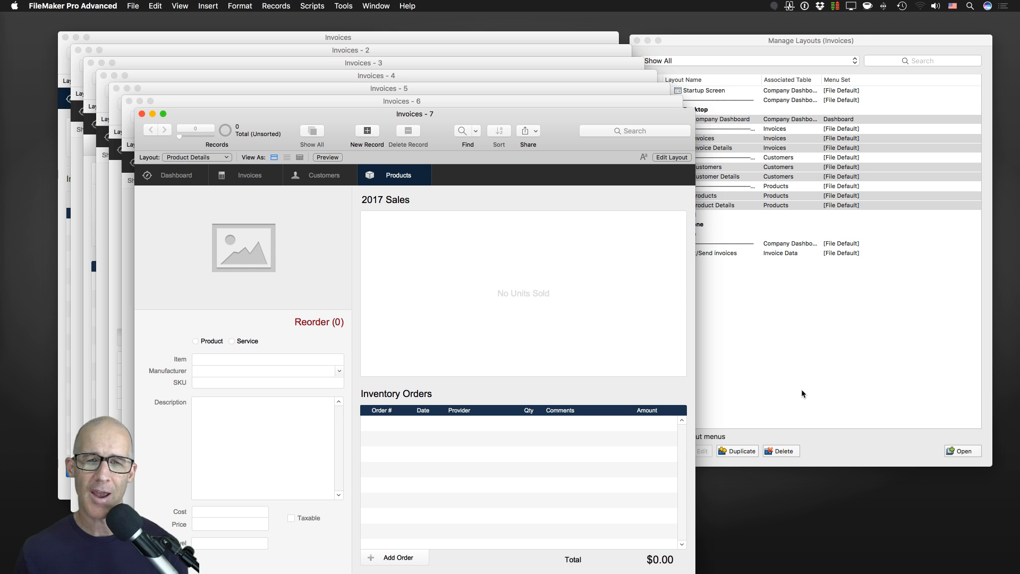
Step: Move the Invoices - 7 window aside and tile all open Invoices windows horizontally
drag(562, 127, 677, 103)
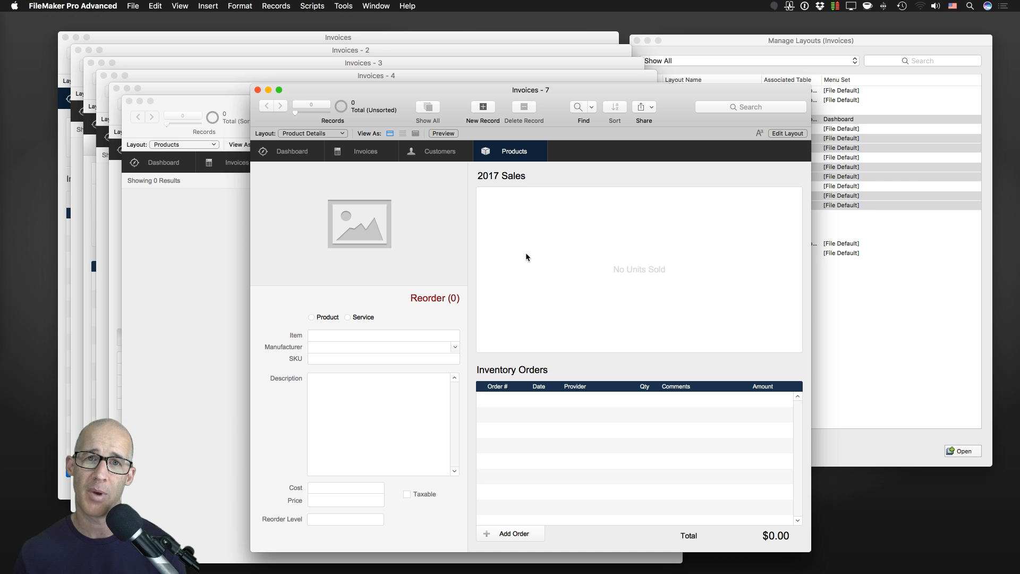
drag(554, 93, 591, 100)
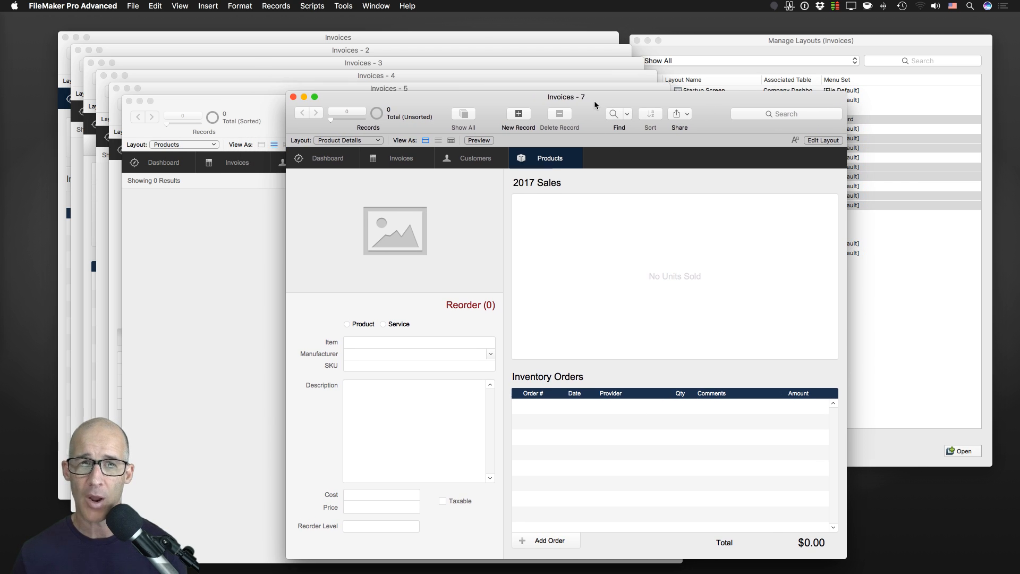
click(375, 6)
click(387, 64)
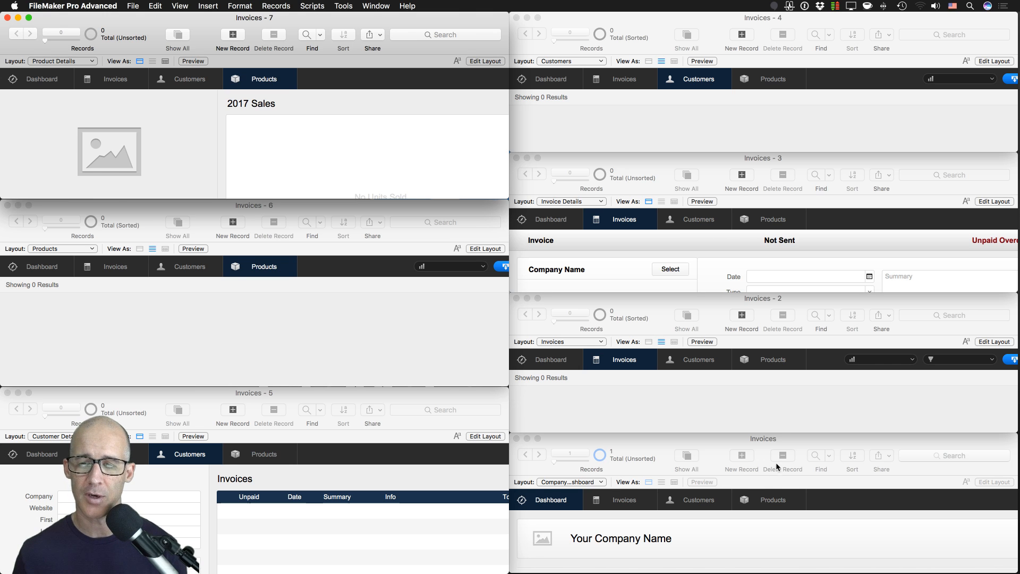
Step: Close the original Invoices window showing the dashboard and activate the Invoices - 2 window
click(784, 438)
key(super+w)
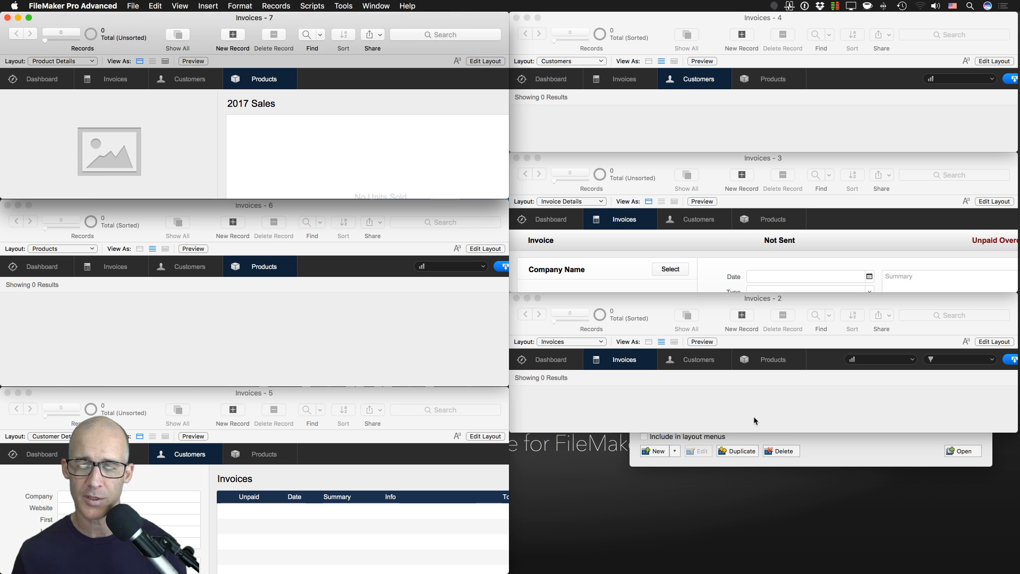
click(753, 415)
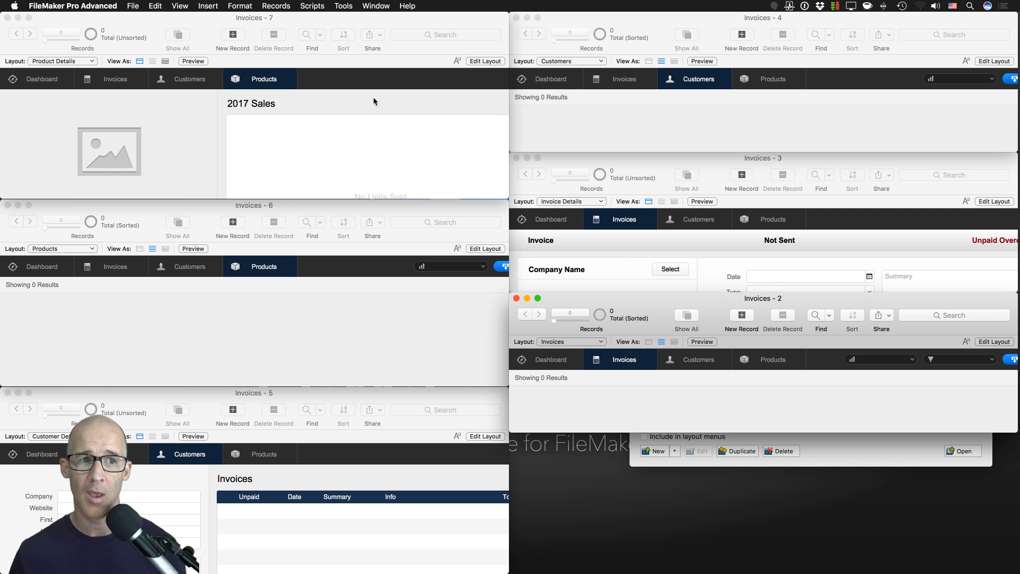
Step: Compare the Close command with its Close All alternative, and close all open windows at once
click(156, 5)
mouse_move(133, 6)
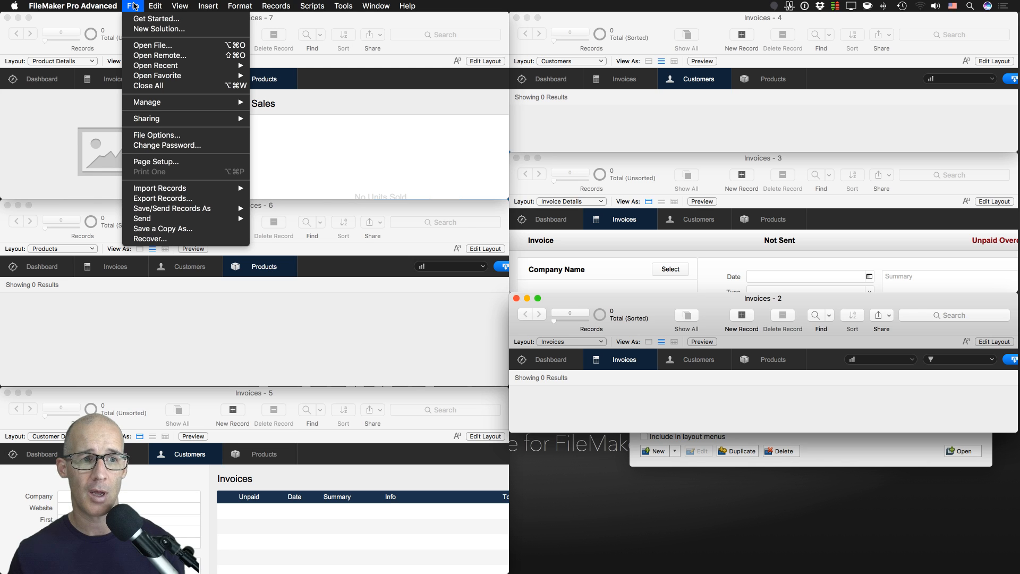
key(alt)
key(alt)
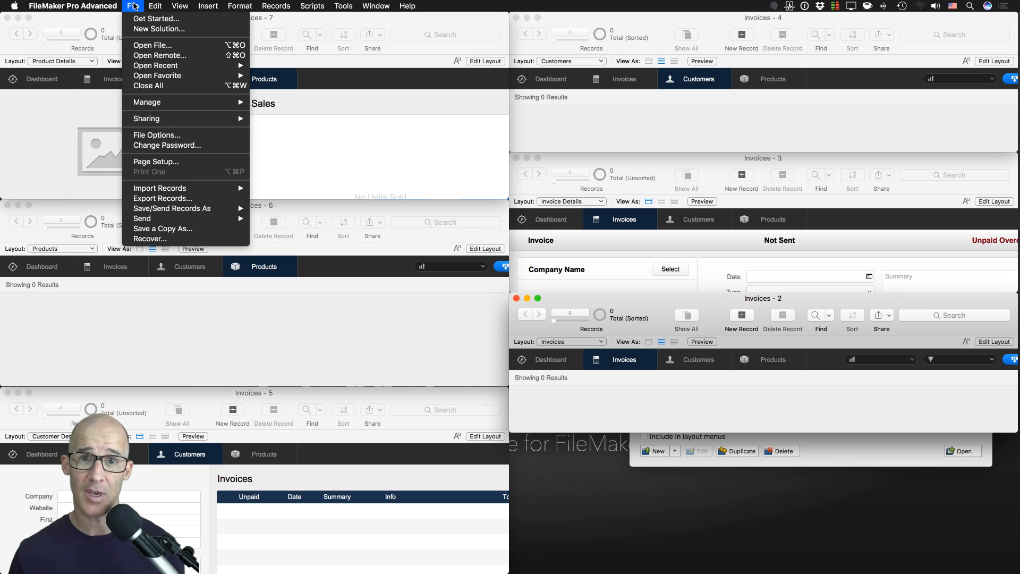
key(alt)
key(alt)
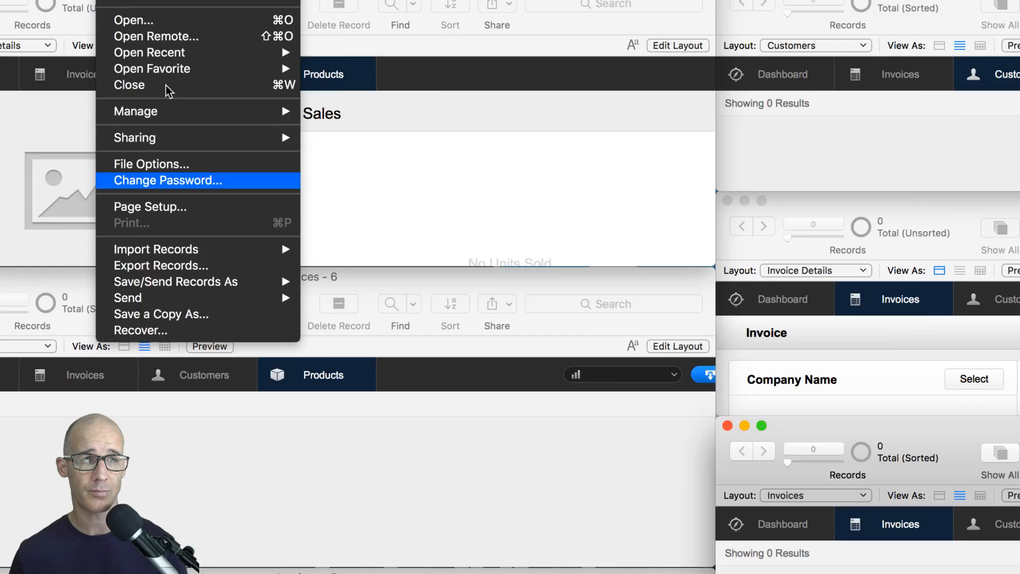
key(alt)
key(alt)
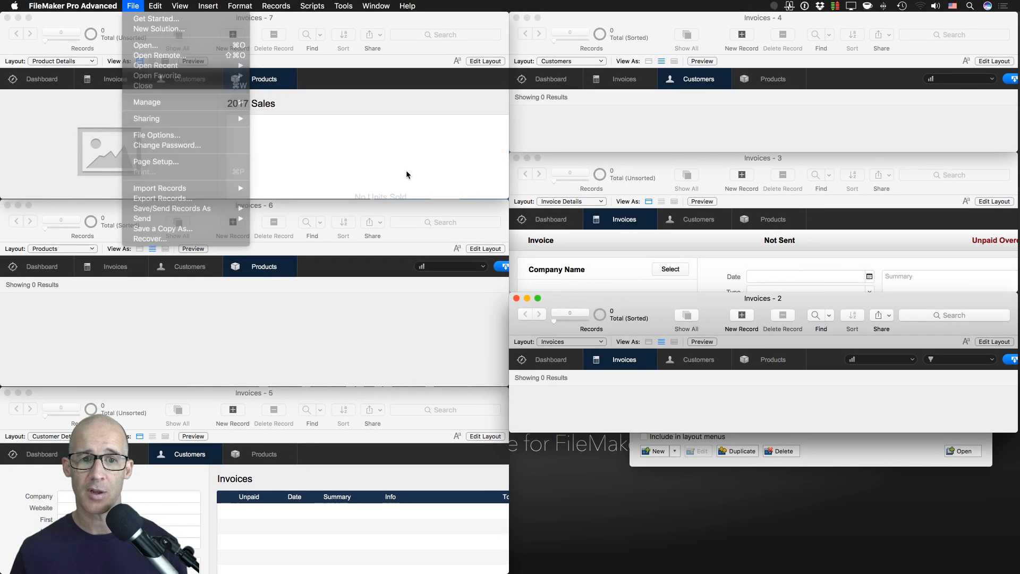
click(407, 174)
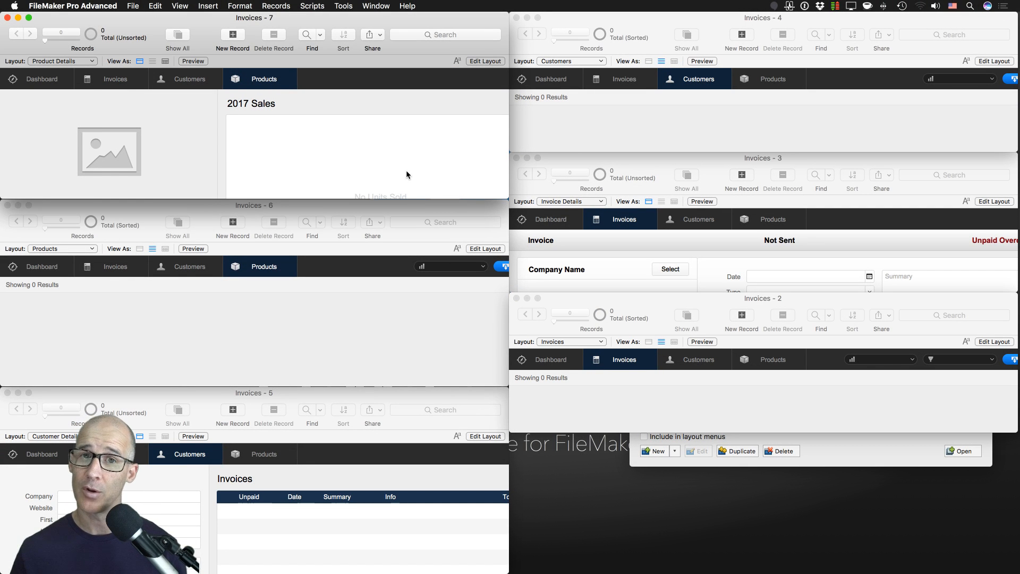
key(super+alt+w)
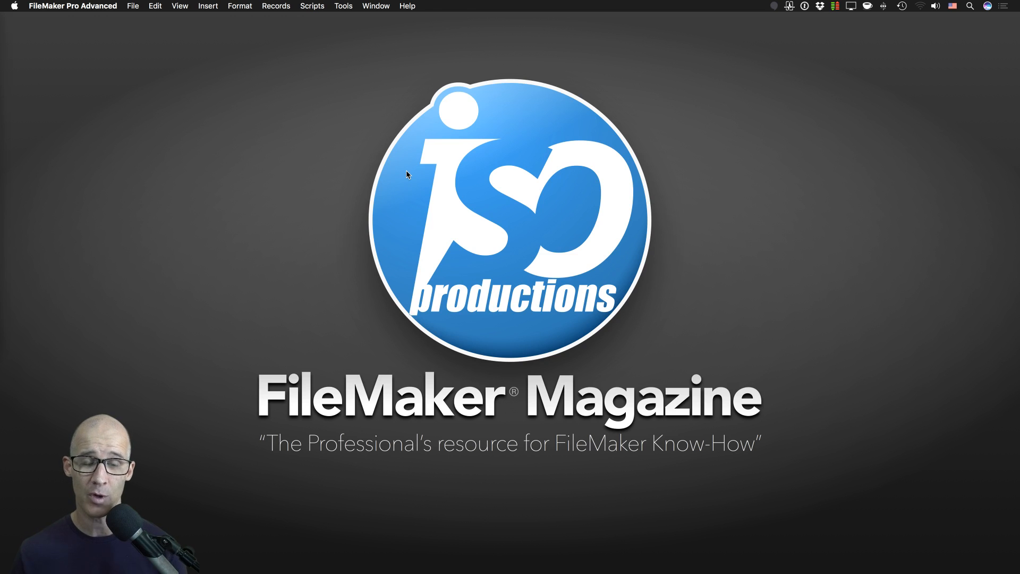
Step: Check the window commands with no file open, and reopen Invoices from the recent files
click(381, 4)
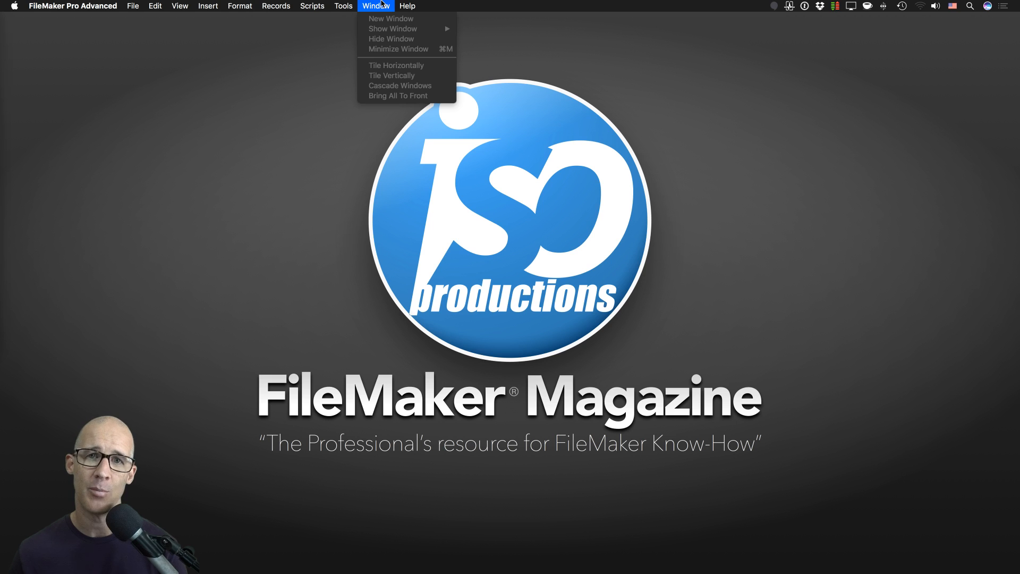
click(382, 3)
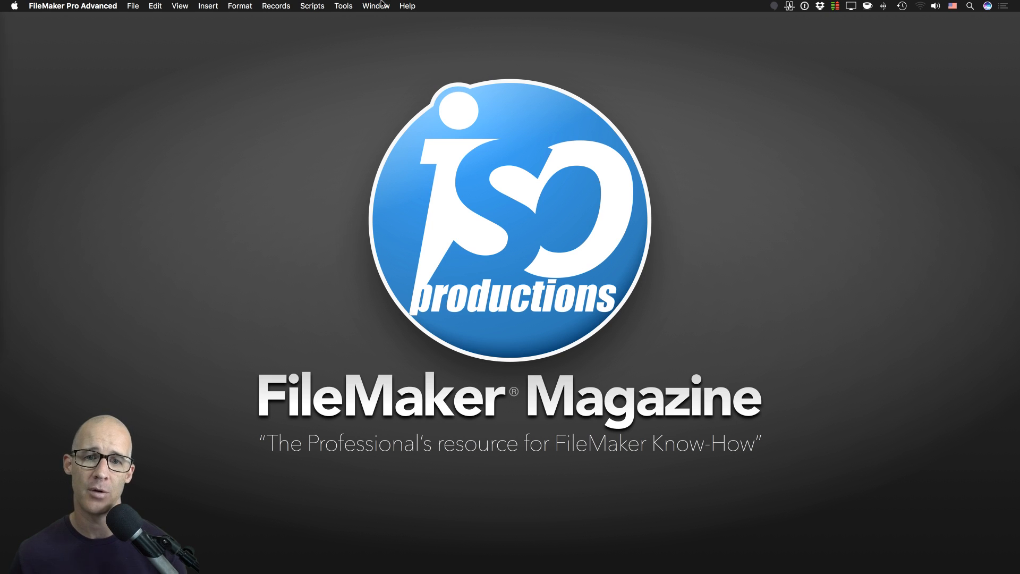
click(131, 5)
mouse_move(165, 80)
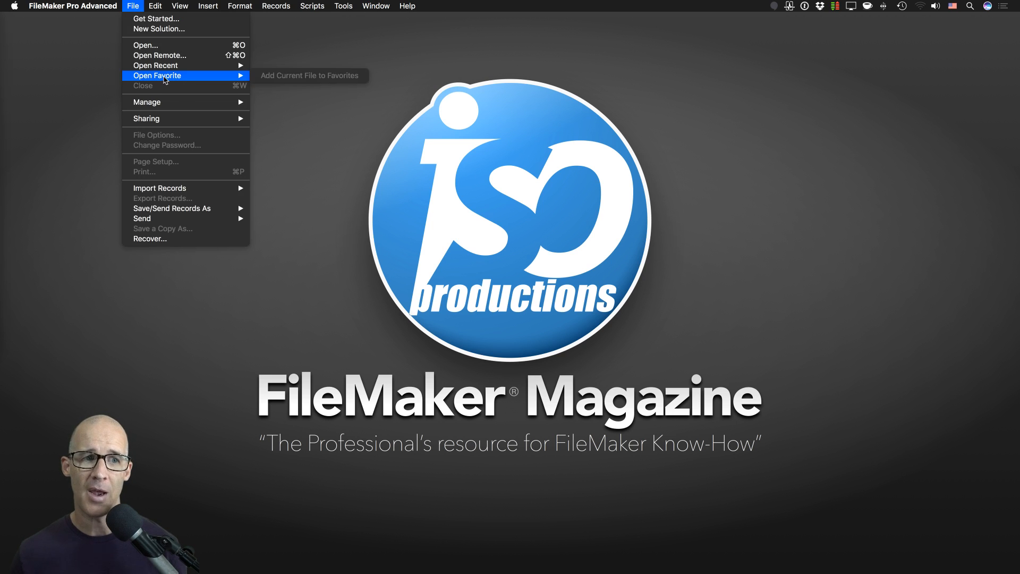
click(271, 65)
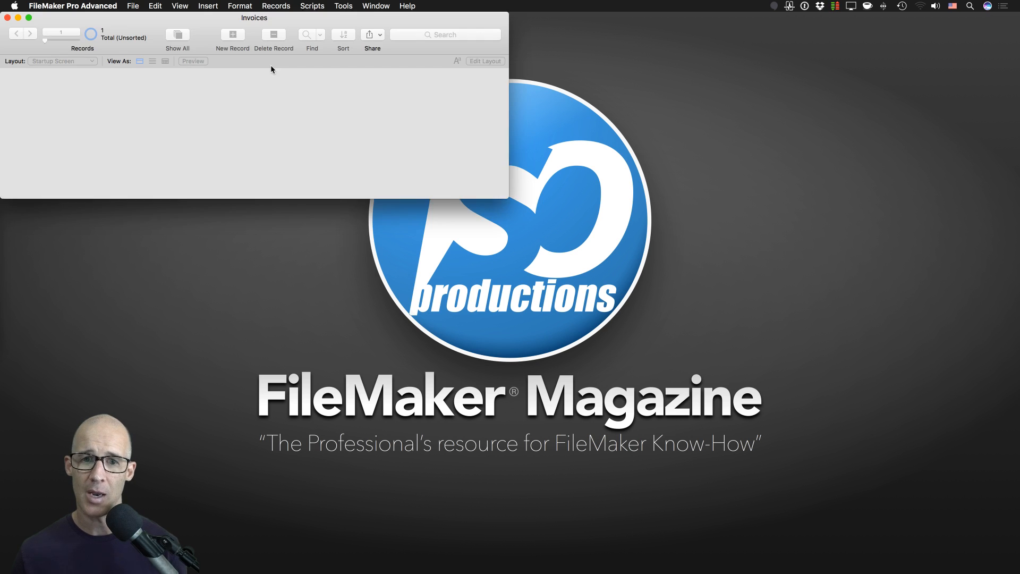
Step: Move the Invoices window toward the middle of the desktop and enlarge it to show the whole dashboard
mouse_move(356, 17)
mouse_down()
mouse_move(501, 48)
mouse_move(364, 17)
mouse_up()
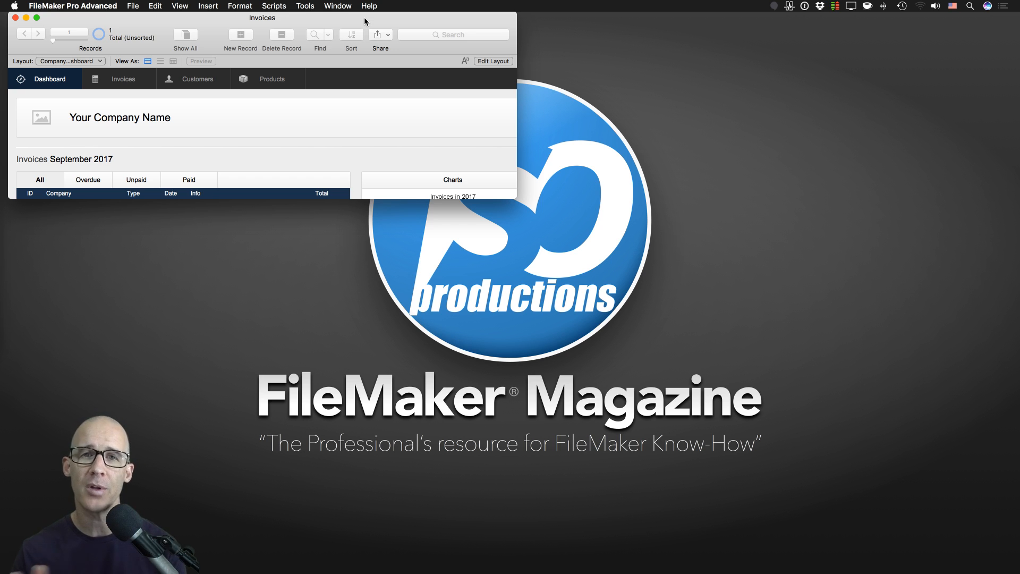
drag(364, 17, 626, 121)
drag(774, 303, 813, 499)
drag(647, 122, 628, 112)
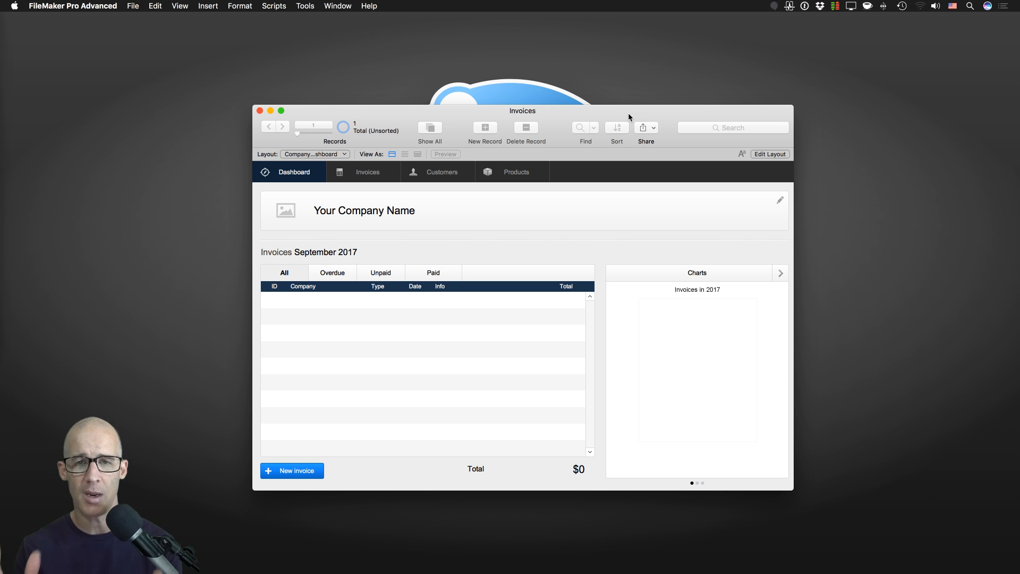
Step: Open Manage Layouts and position the Invoices window beside it without overlap
drag(629, 112, 488, 58)
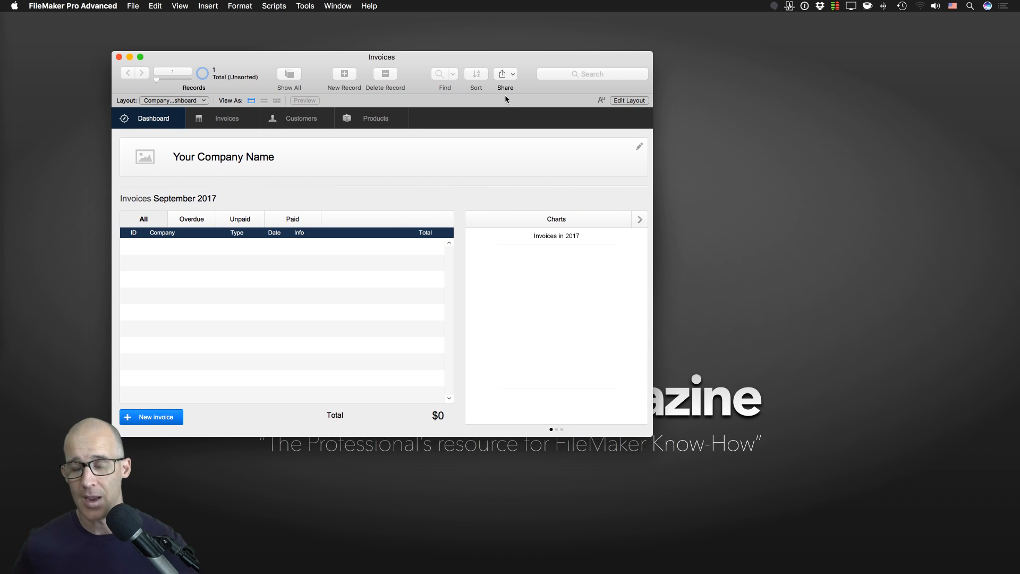
key(super+shift+l)
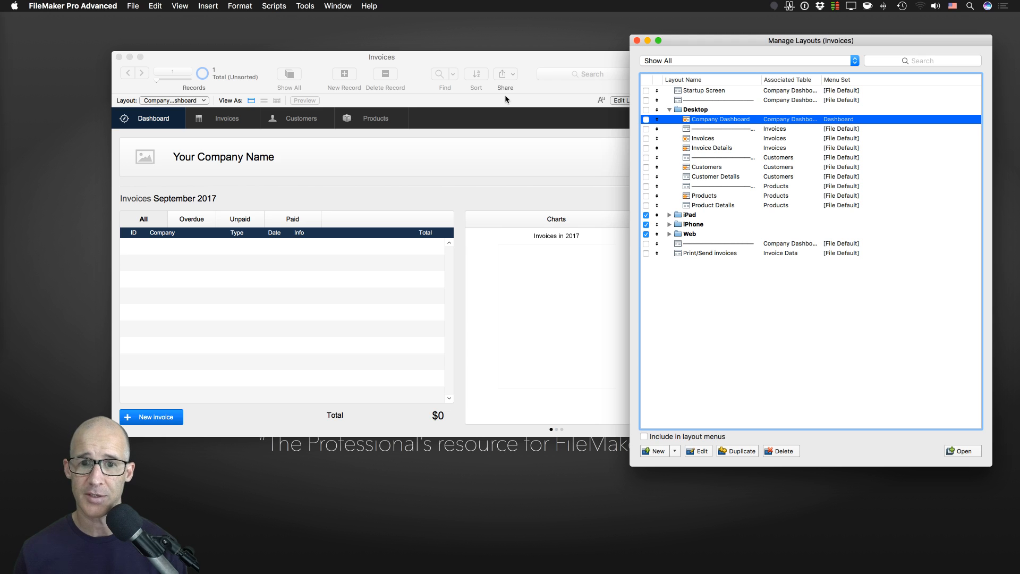
drag(556, 53, 488, 48)
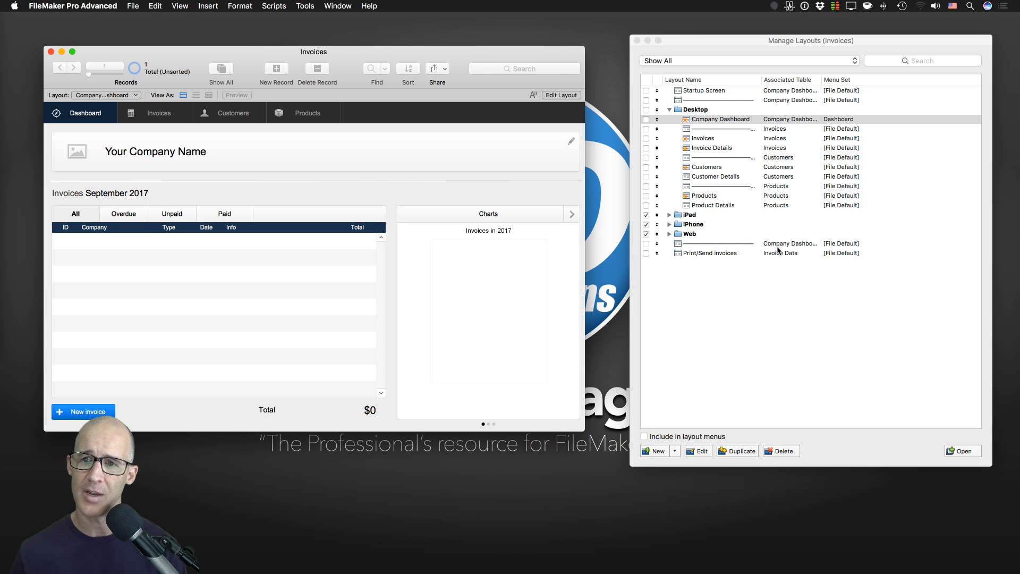
Step: Review the General, Views, Printing and Script Triggers settings of the Company Dashboard layout, and leave its setup without changes
click(687, 122)
double_click(686, 121)
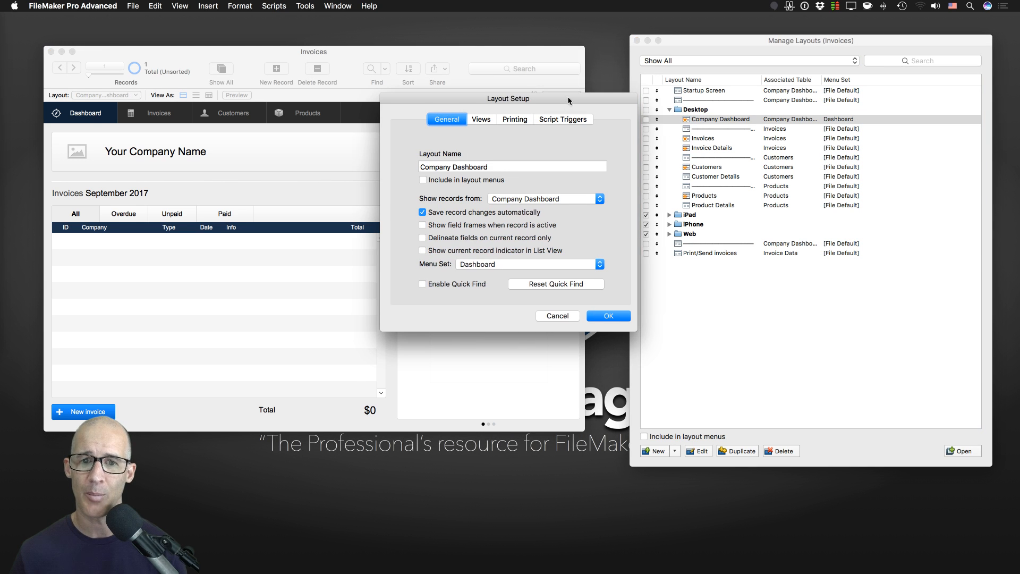
drag(567, 97, 537, 69)
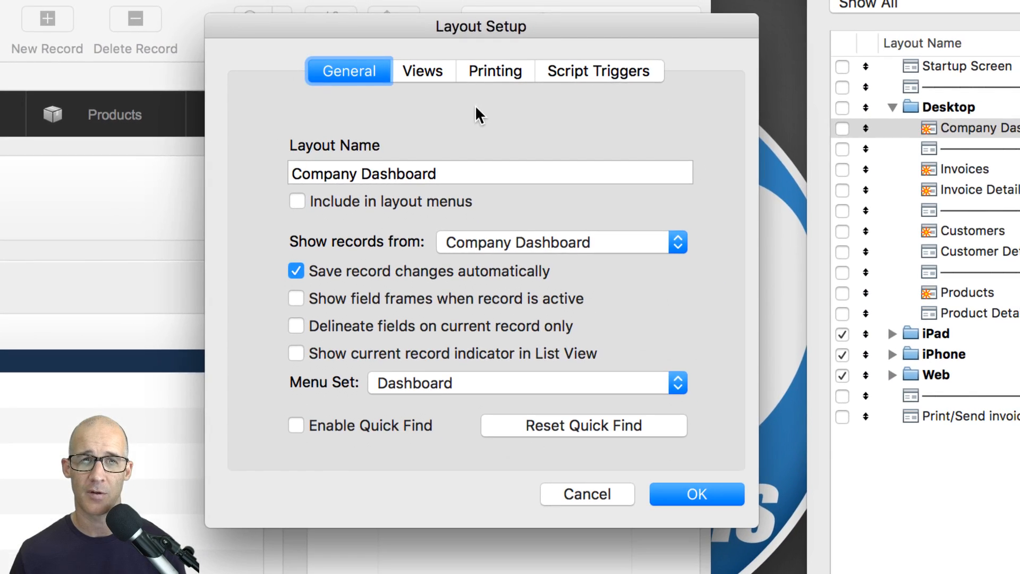
click(417, 72)
click(475, 68)
click(552, 69)
click(498, 68)
click(423, 70)
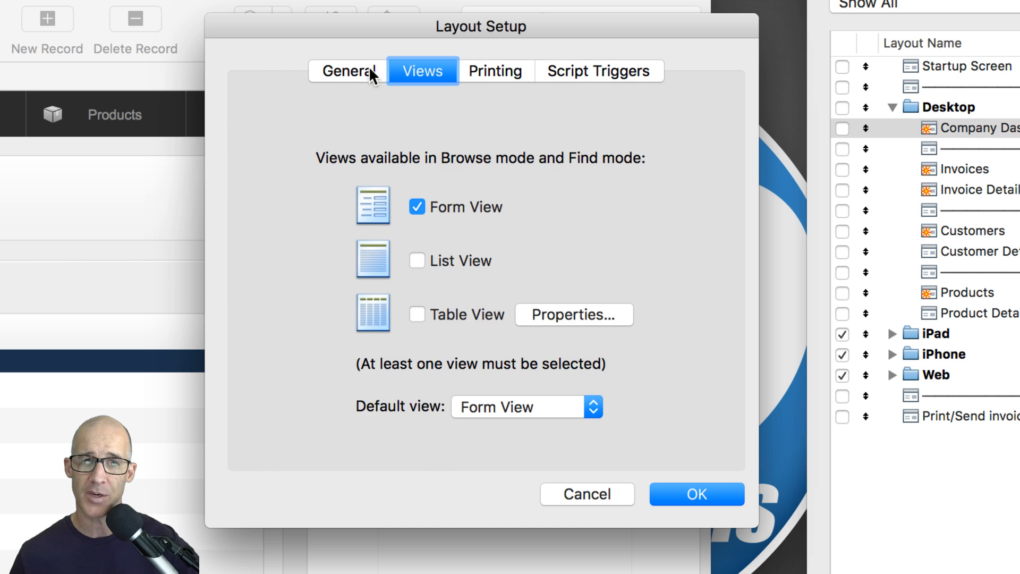
click(357, 74)
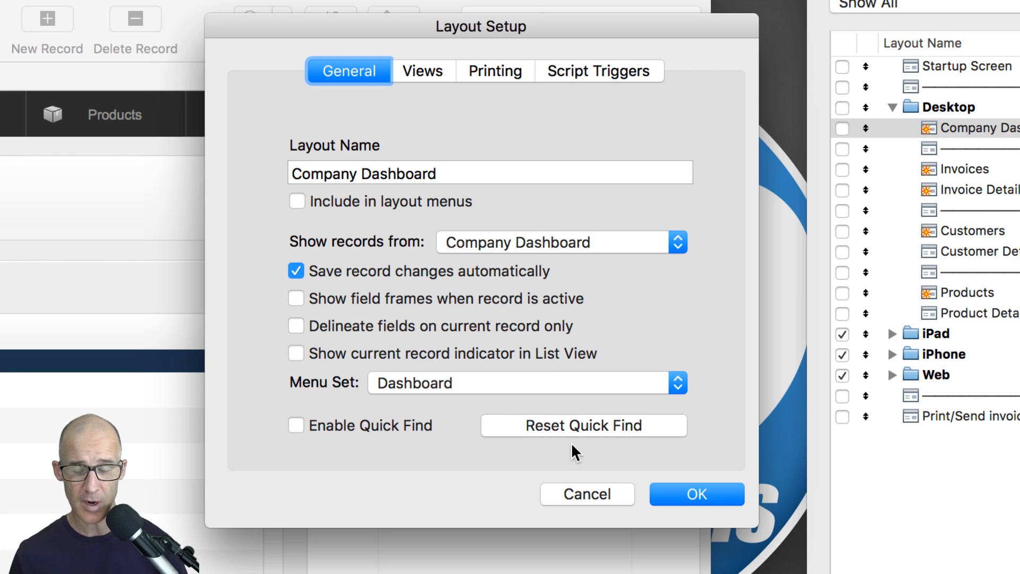
click(582, 492)
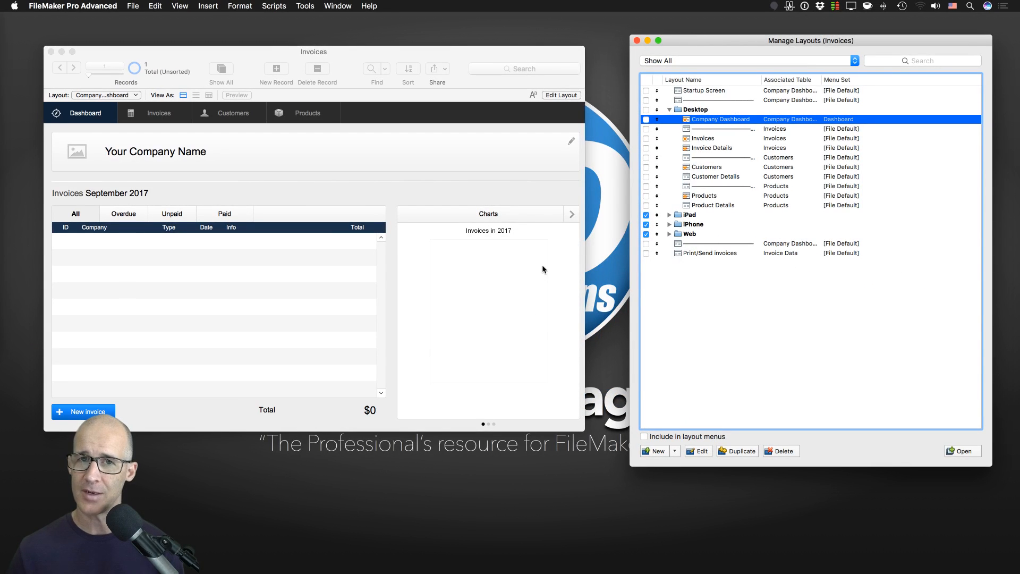
Step: Collapse the Desktop folder and create a new folder named Developer after the Print/Send invoices layout
click(669, 109)
click(698, 160)
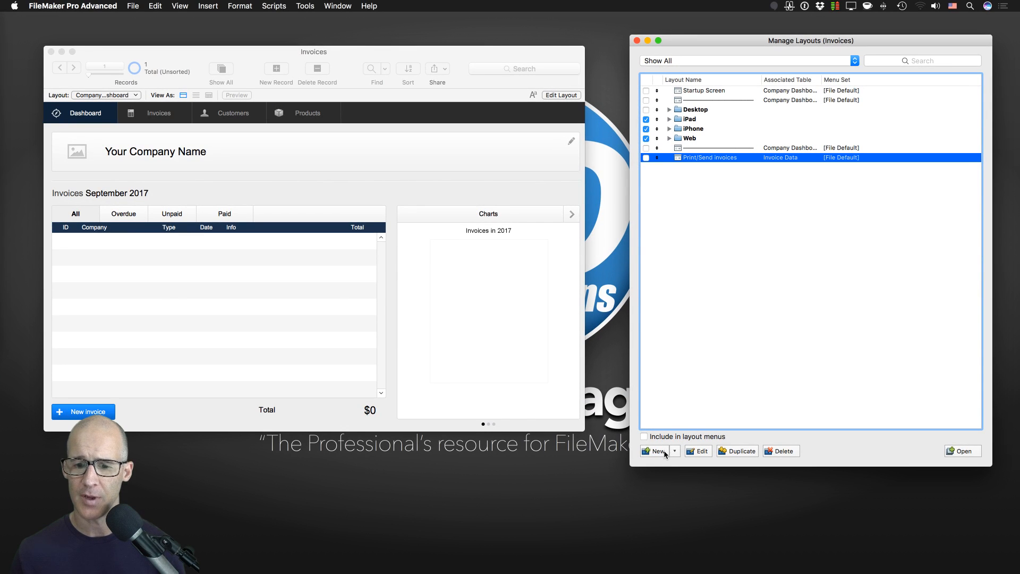
click(675, 451)
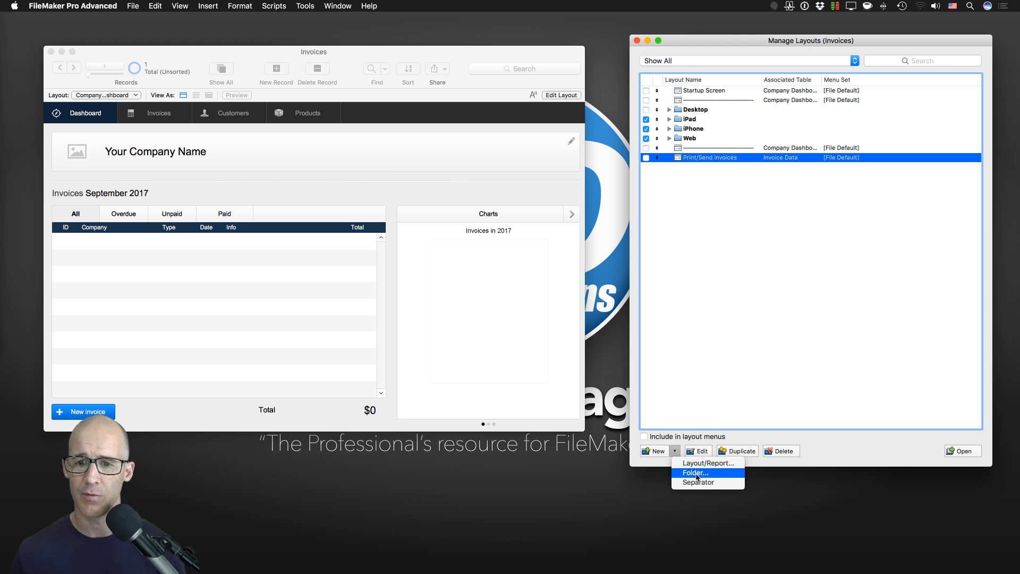
click(697, 473)
text(Developer)
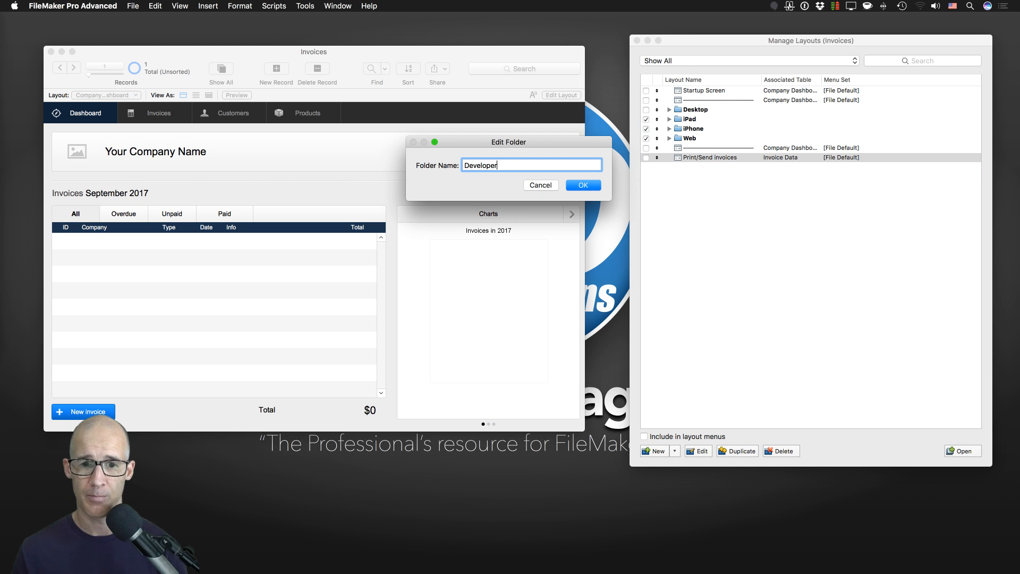
key(Return)
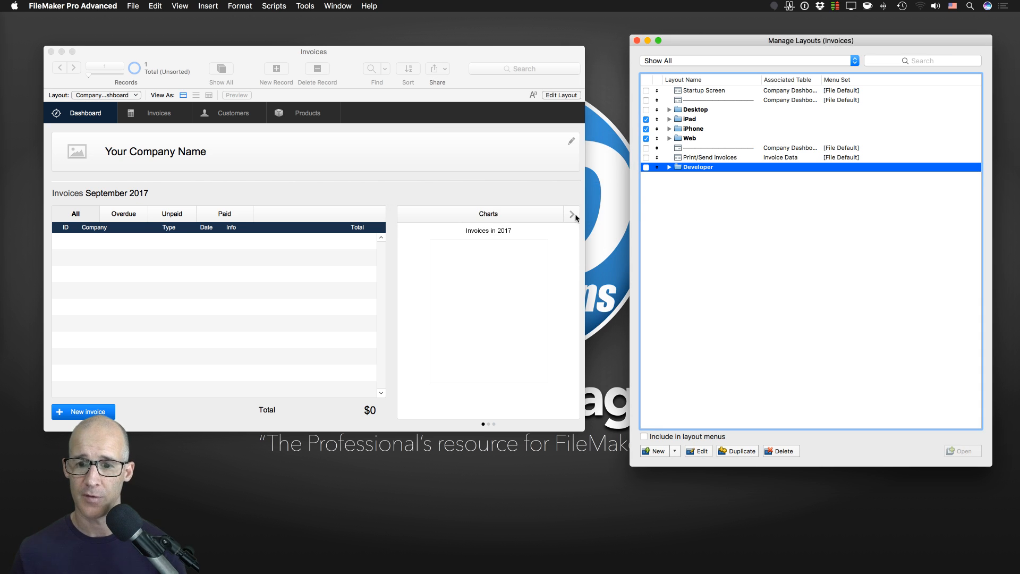
Step: Add a separator and place it between Print/Send invoices and the Developer folder
click(674, 451)
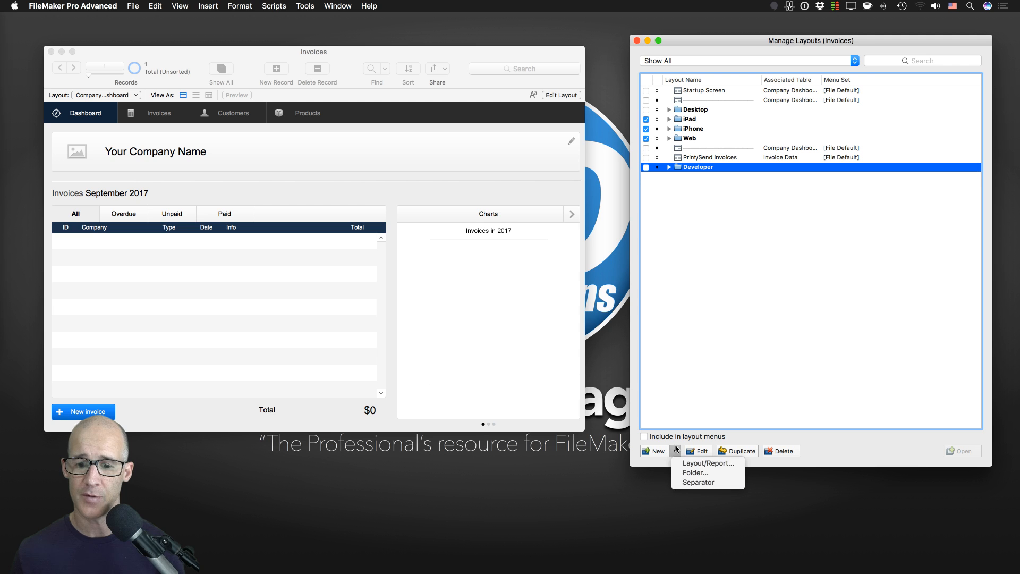
click(690, 482)
drag(678, 181, 680, 167)
click(677, 178)
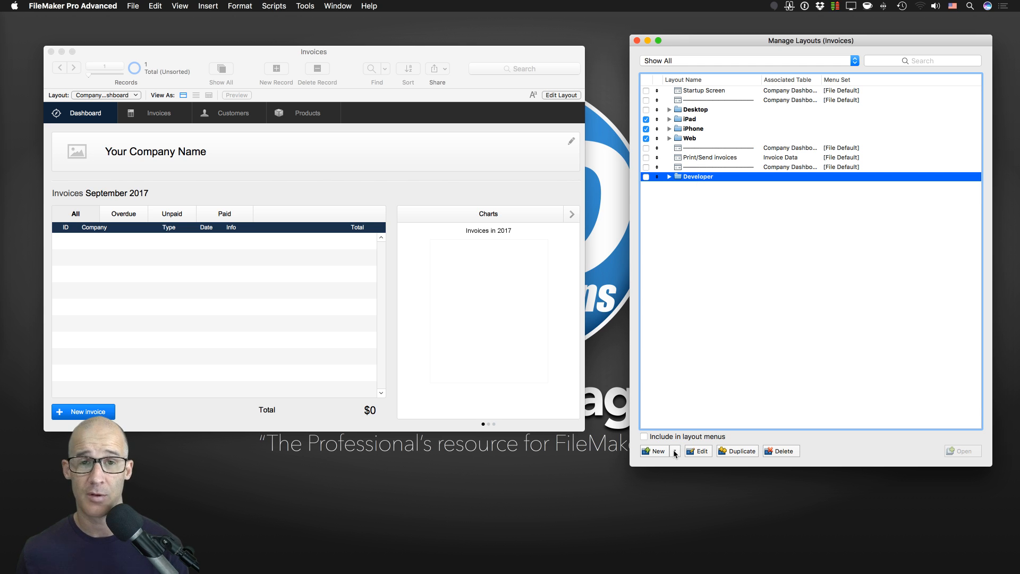
Step: Duplicate the Developer folder and rename the copy as User Interface
click(737, 452)
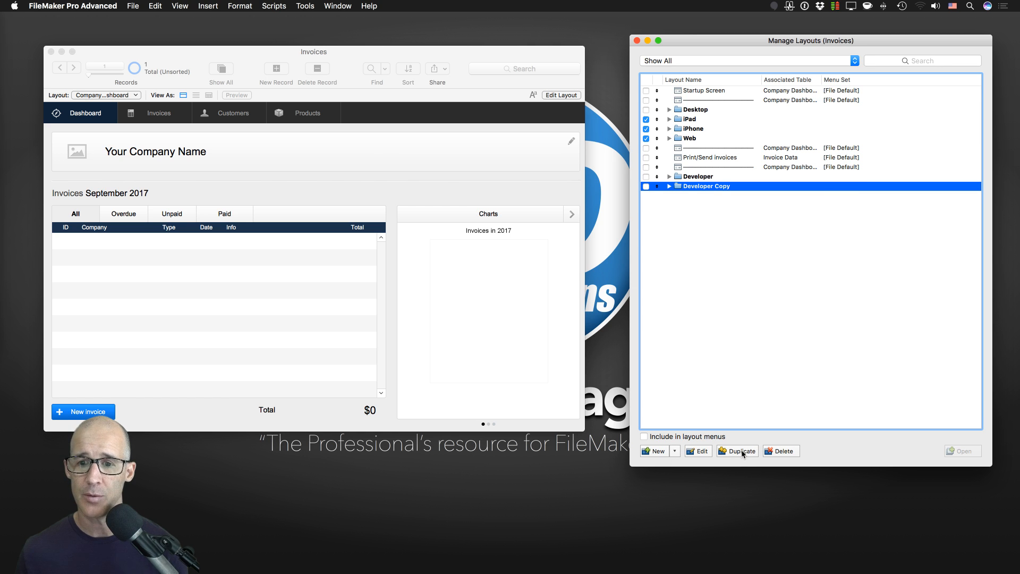
double_click(703, 187)
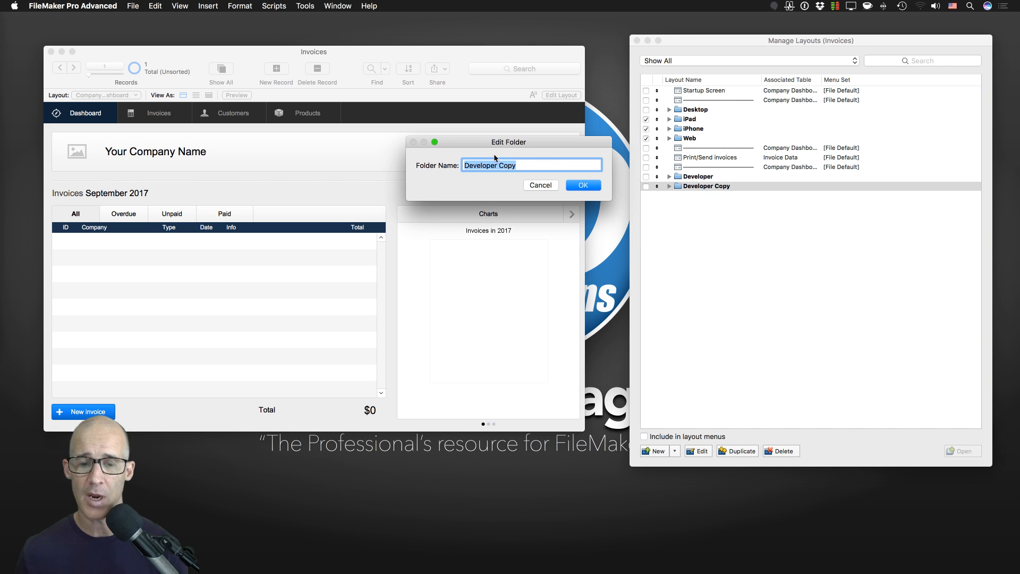
text(User Interface)
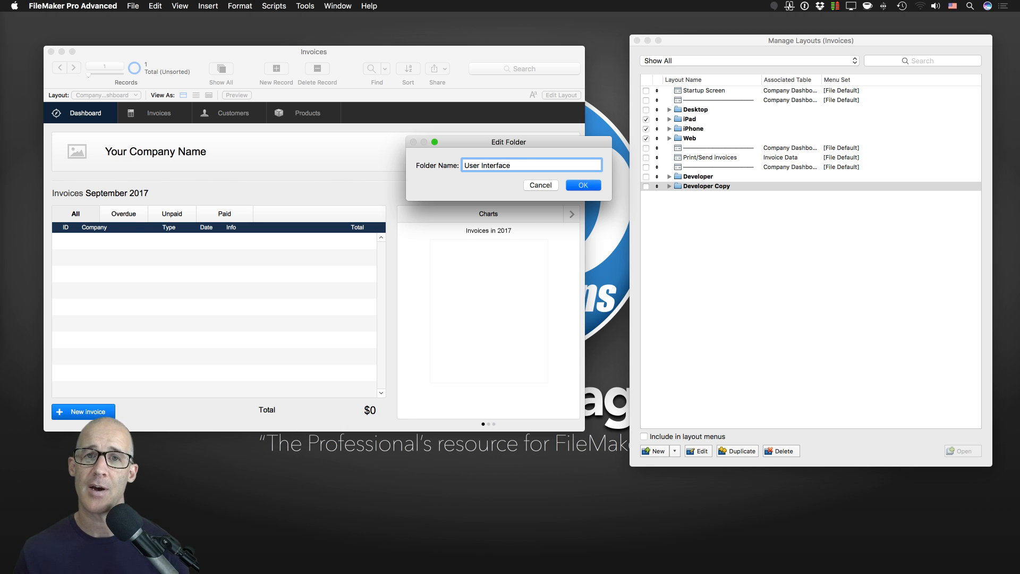
key(Return)
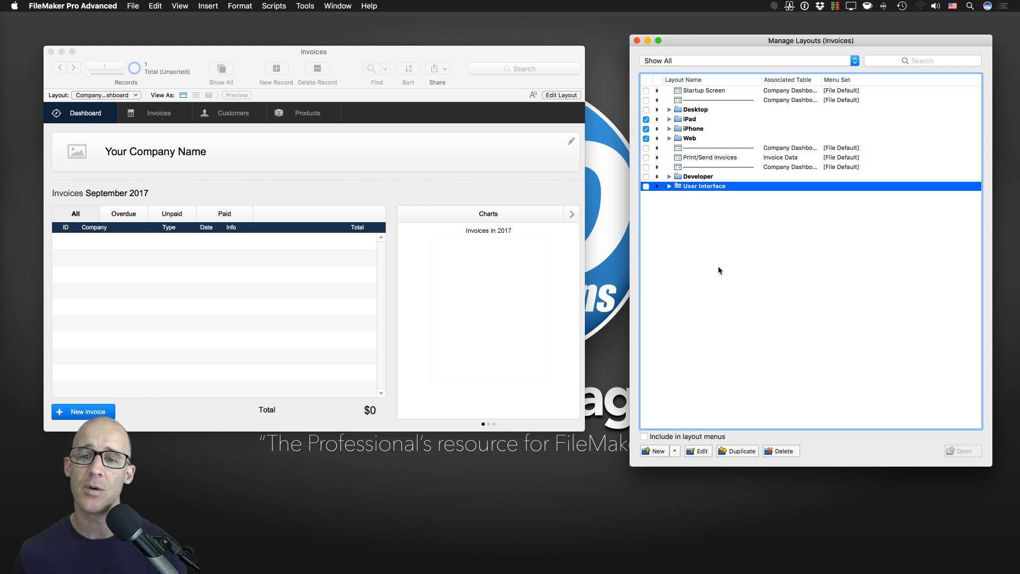
Step: Duplicate the User Interface folder and rename the copy as Utility
click(744, 451)
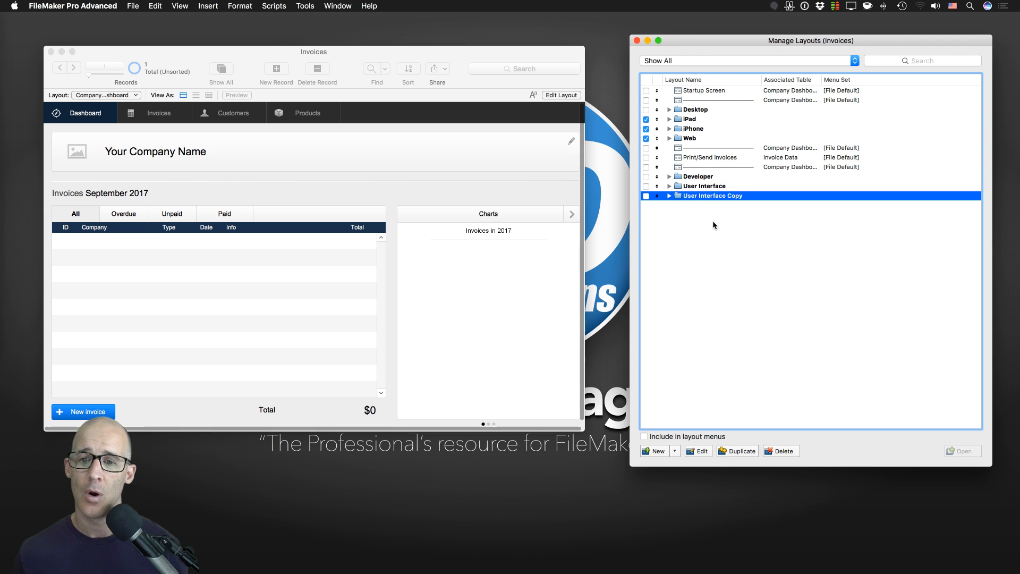
double_click(697, 196)
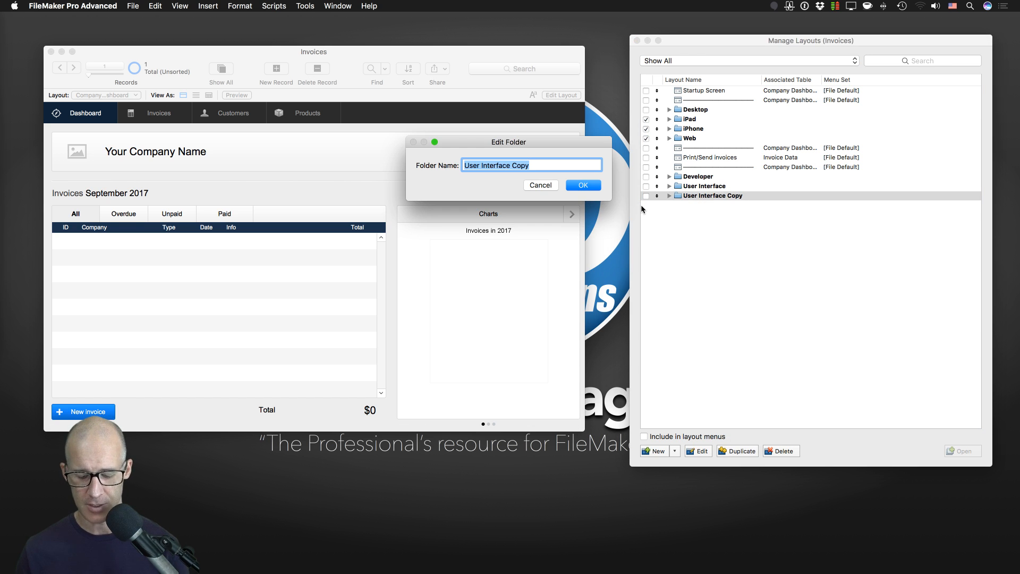
text(Utility)
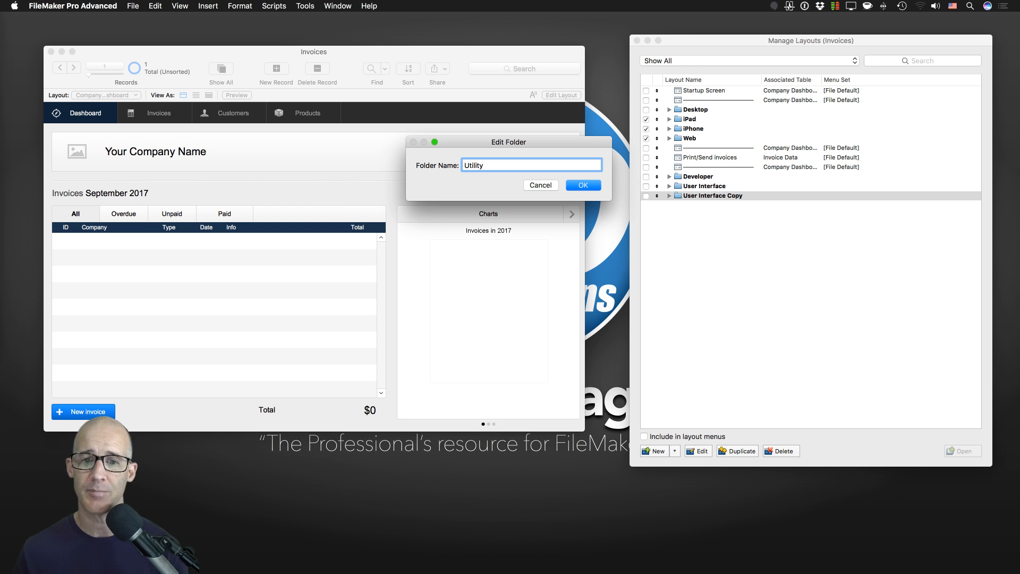
key(Return)
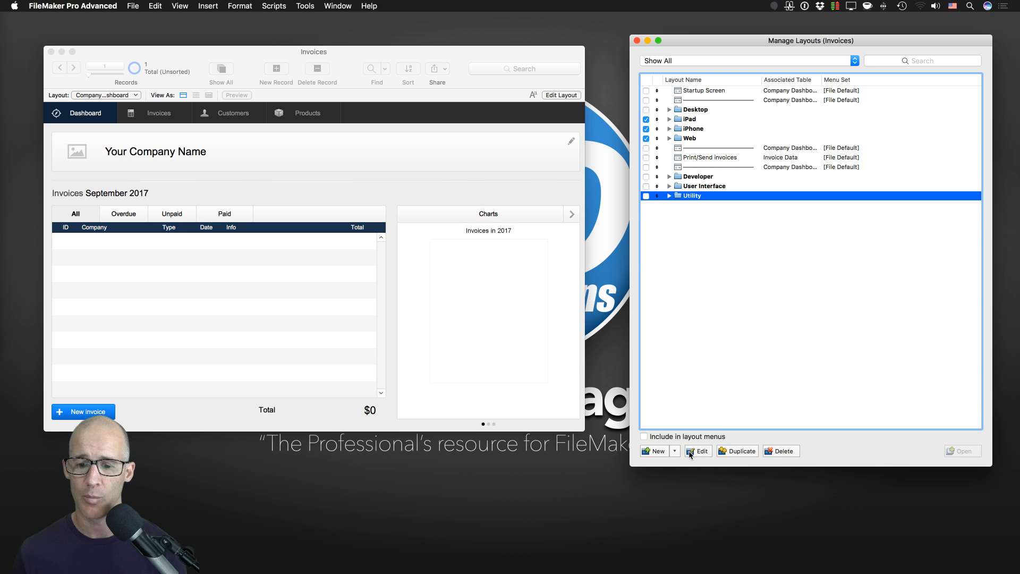
Step: Create a Print folder from a duplicate of the Utility folder, and nest it inside Utility
click(737, 451)
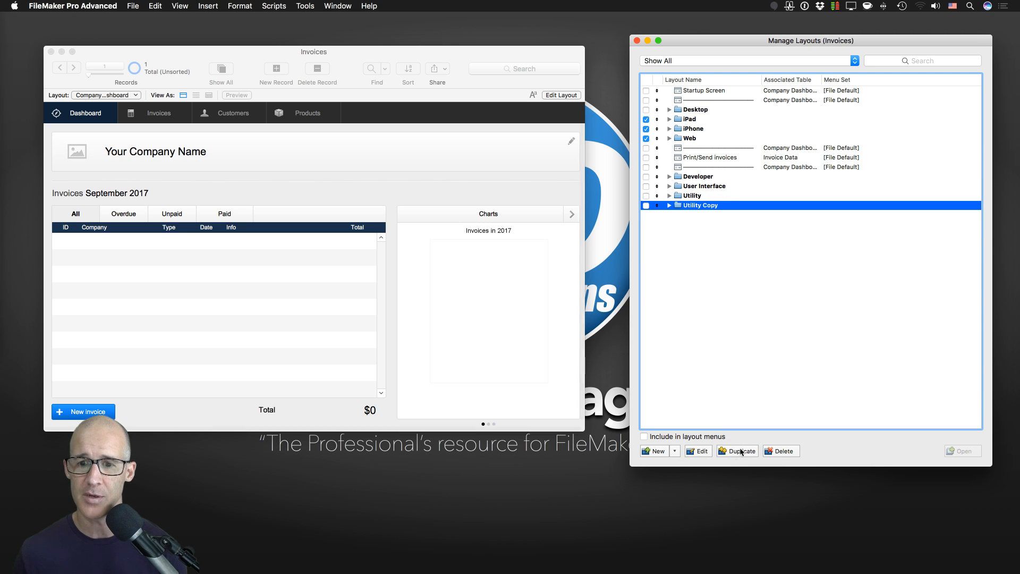
double_click(700, 205)
key(BackSpace)
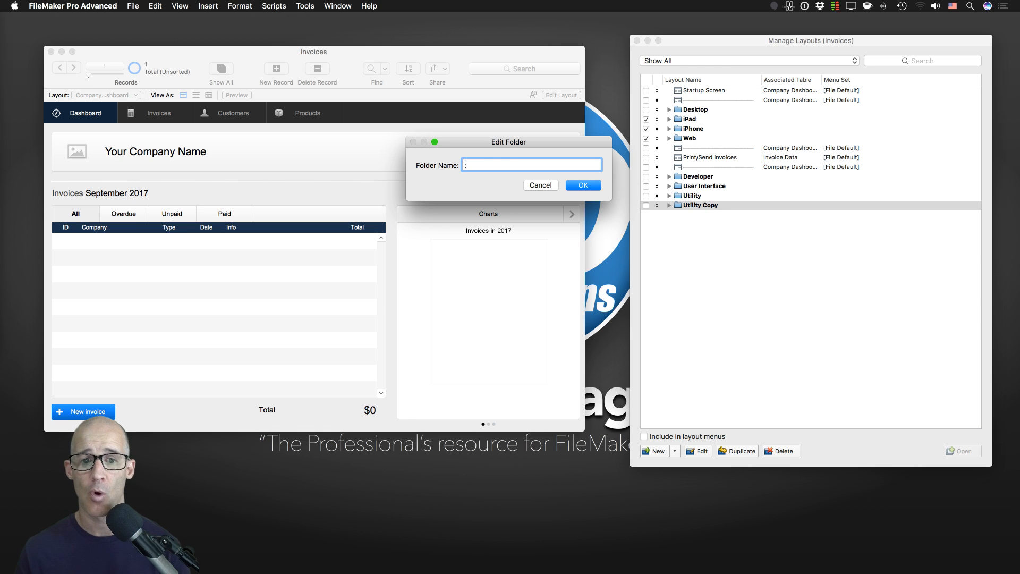
text(Print)
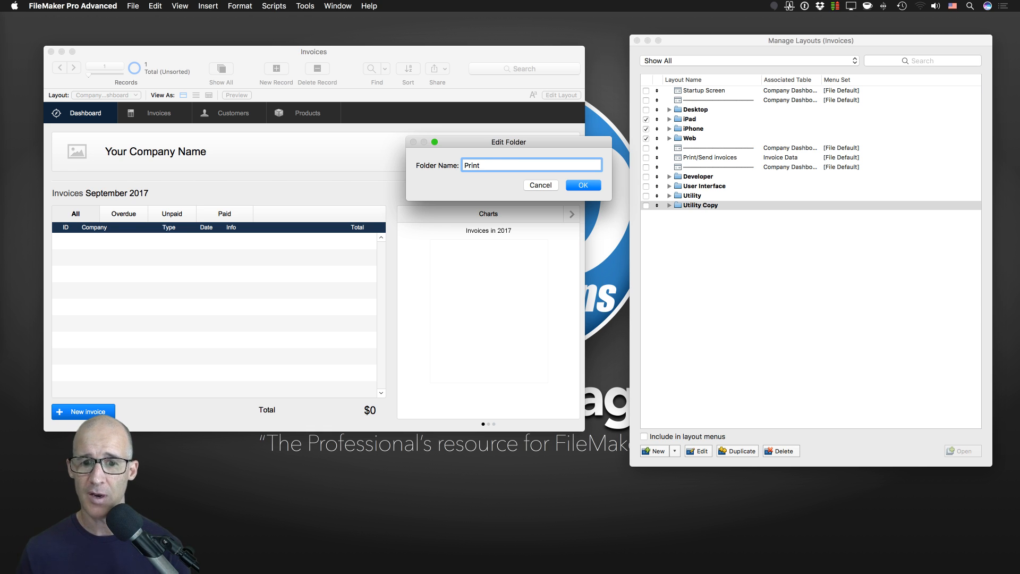
key(Return)
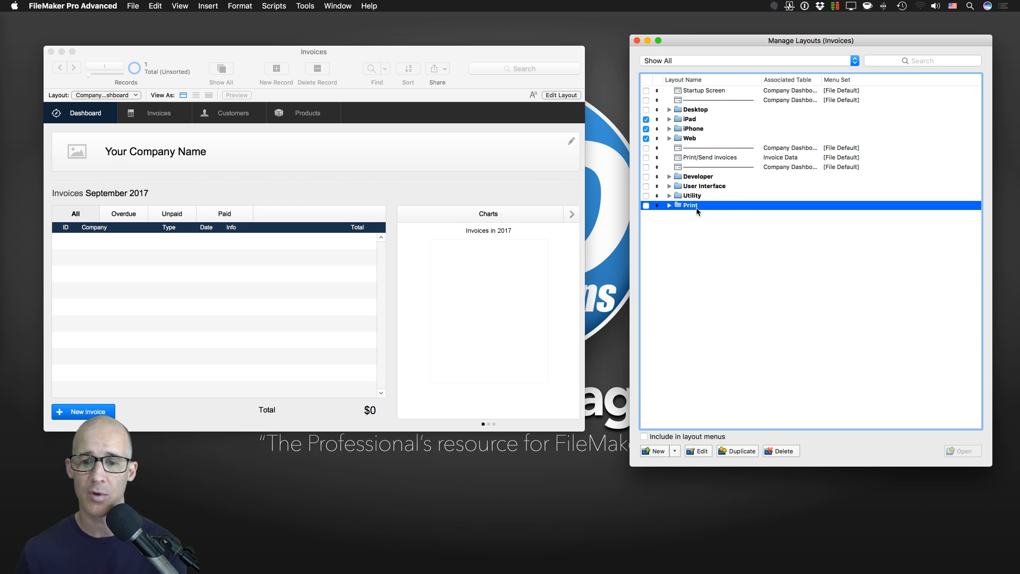
drag(689, 209, 692, 200)
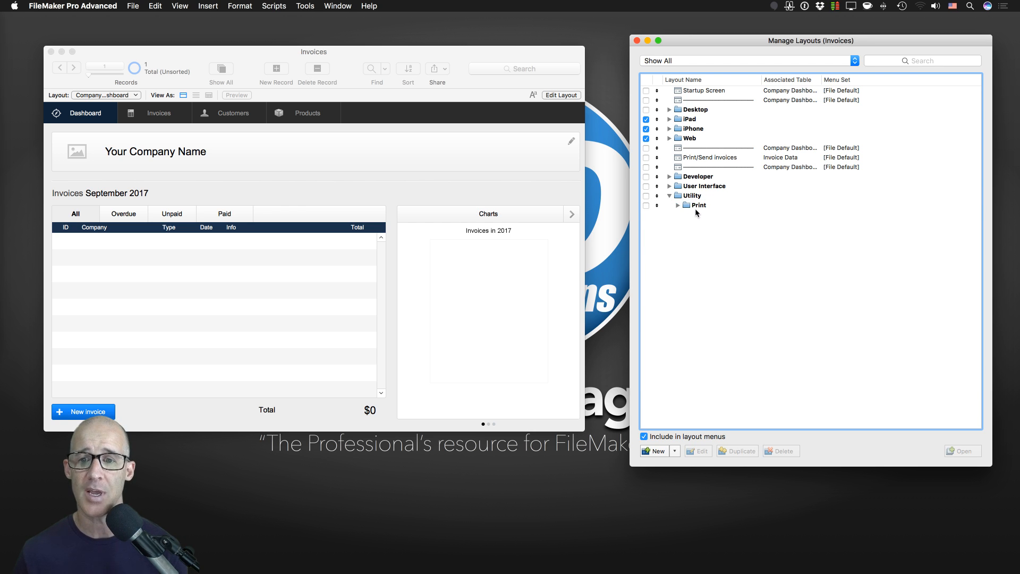
click(692, 196)
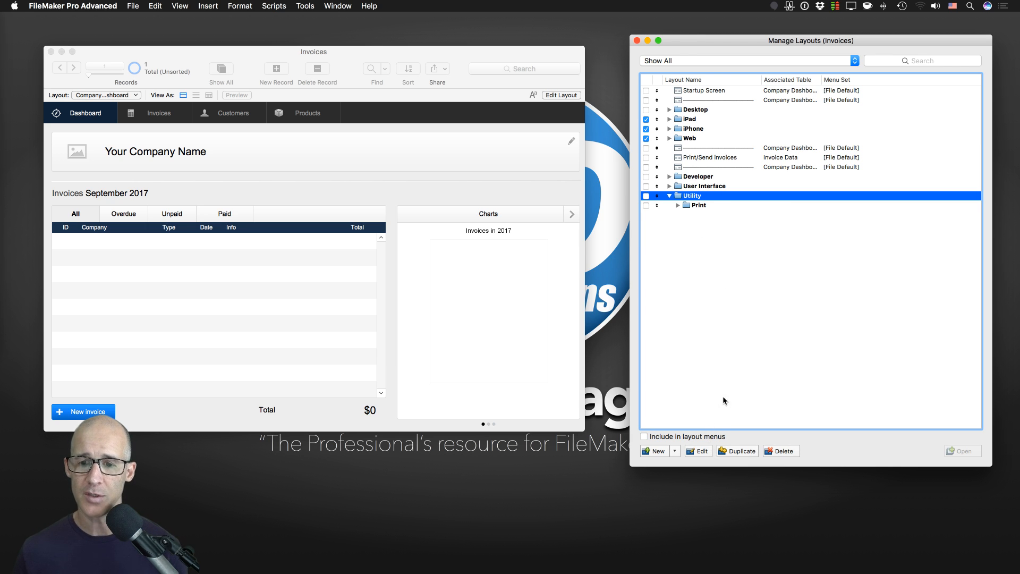
Step: Duplicate the Print folder inside Utility, keeping the copy's default name
click(710, 203)
click(734, 451)
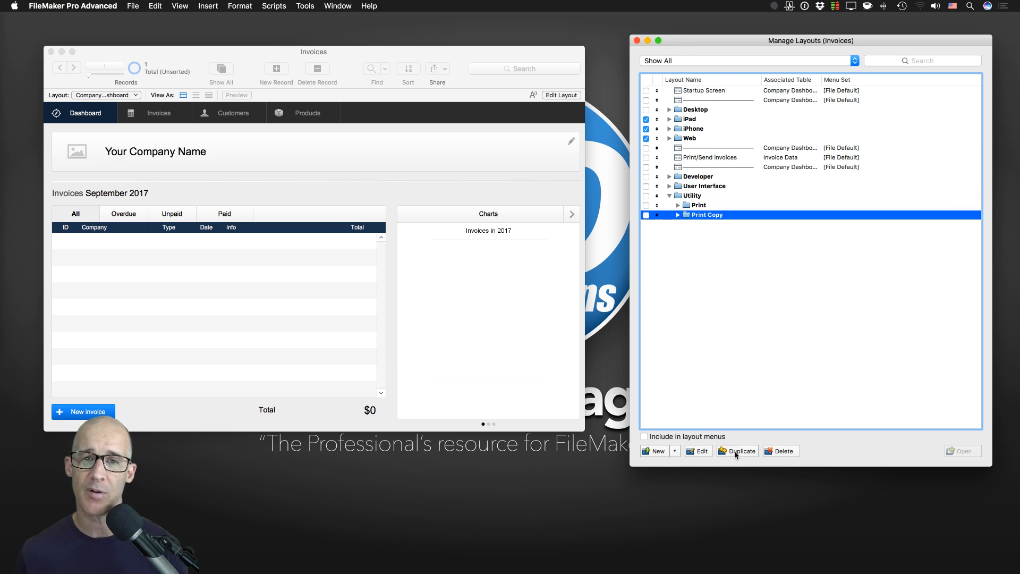
double_click(700, 215)
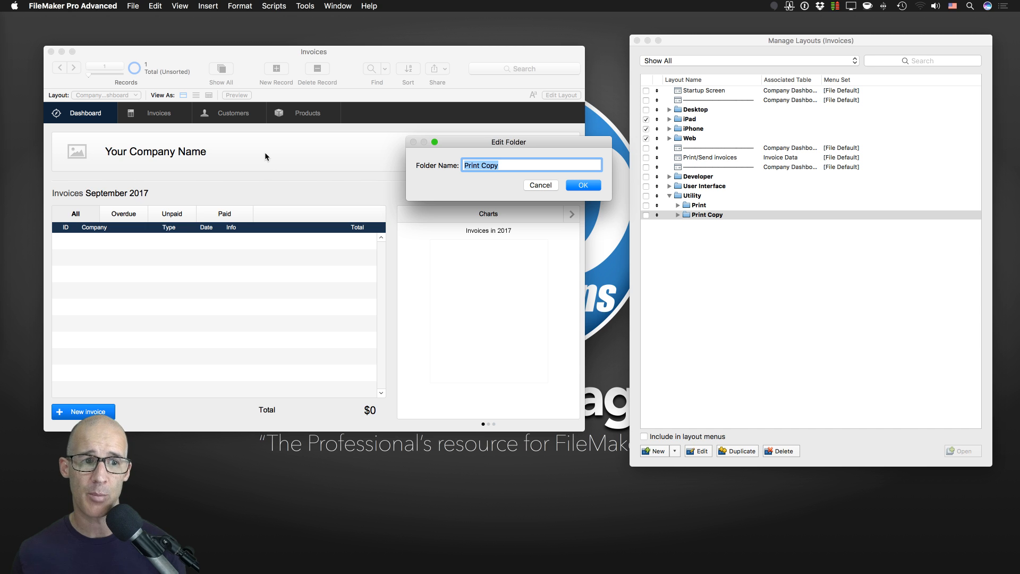
click(581, 185)
click(340, 150)
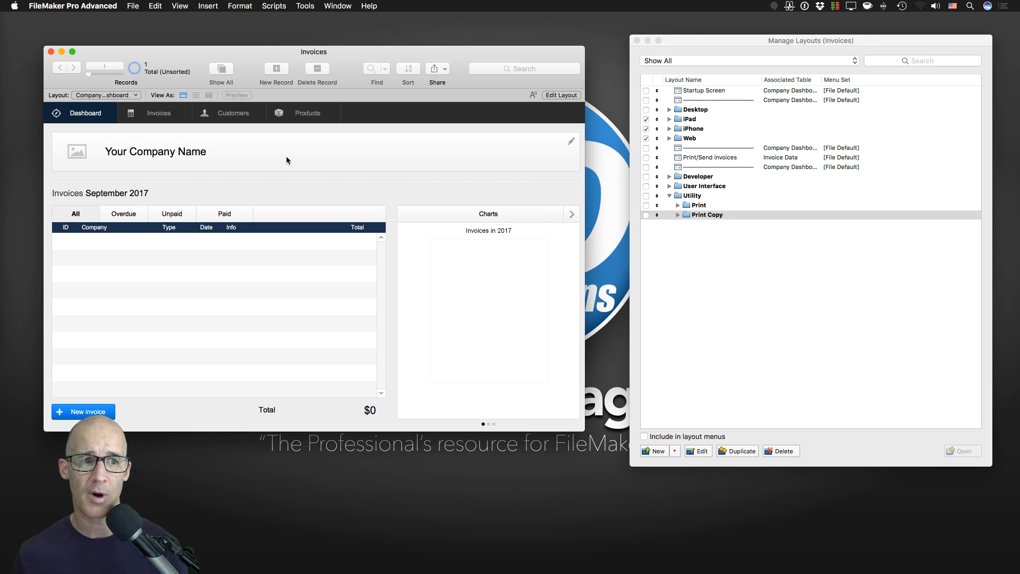
drag(502, 53, 502, 53)
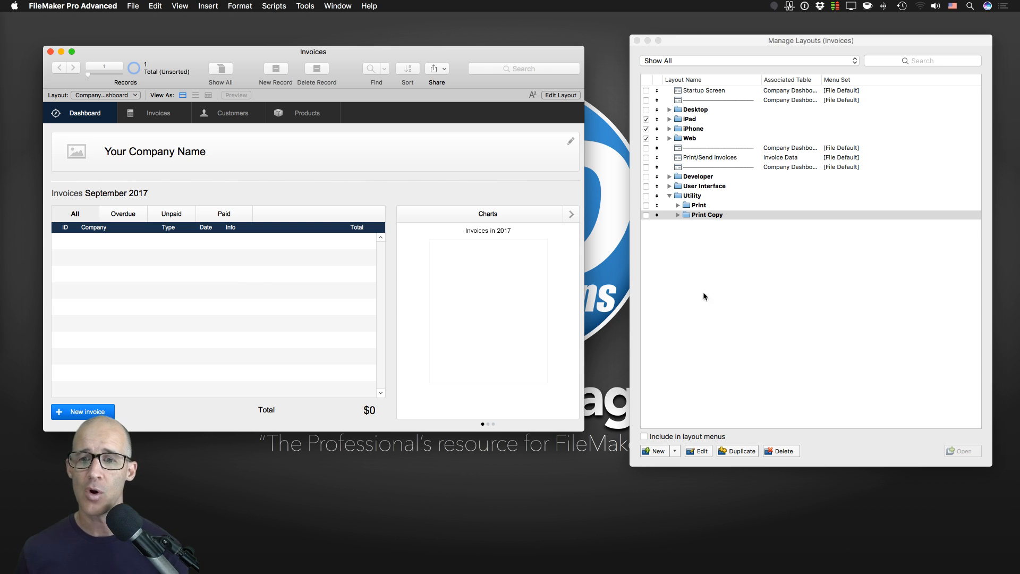
click(709, 216)
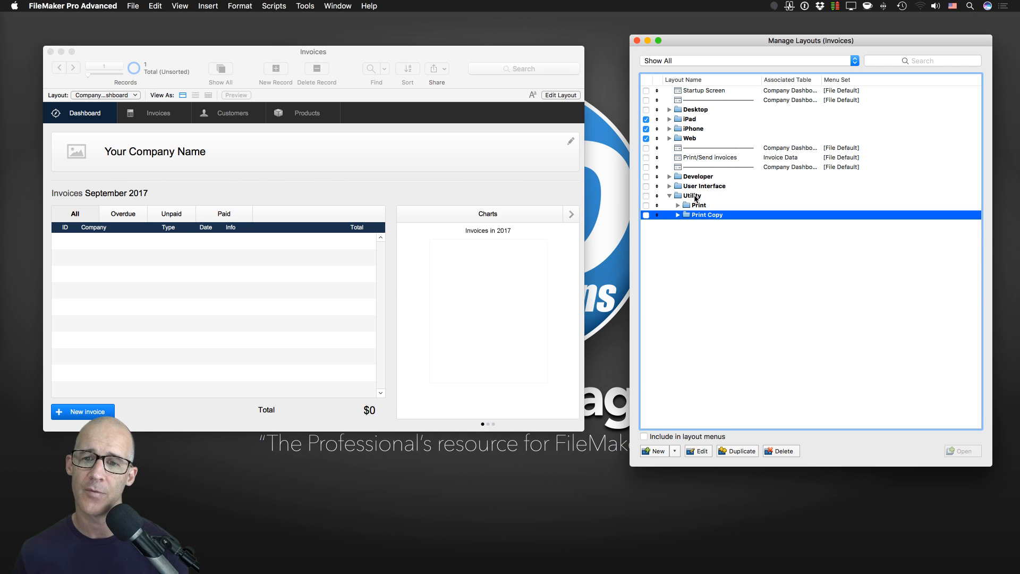
click(691, 195)
Step: Rename the copied Print folder inside Utility, trying Process and Related before settling on Blank
double_click(704, 215)
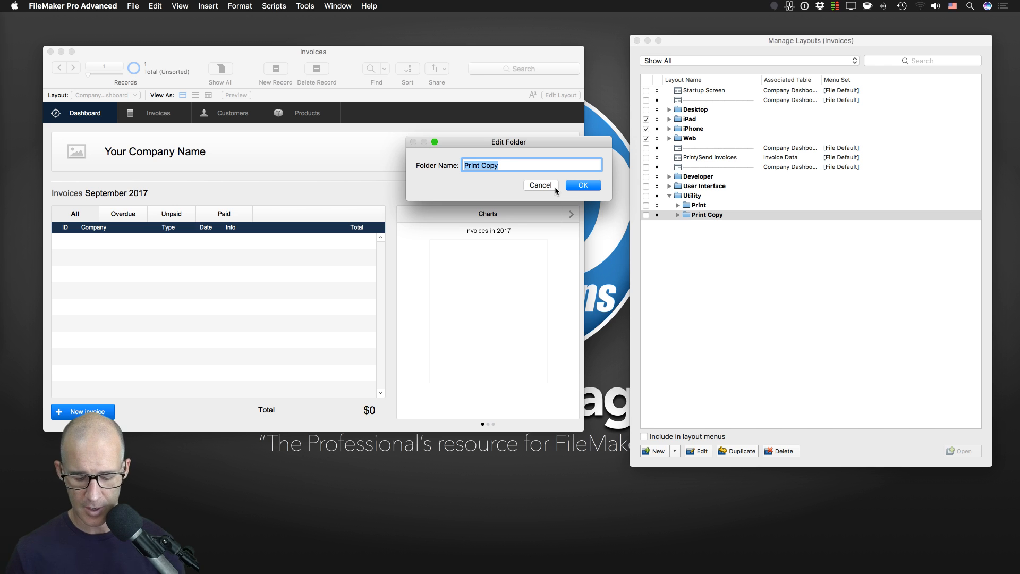
text(Process)
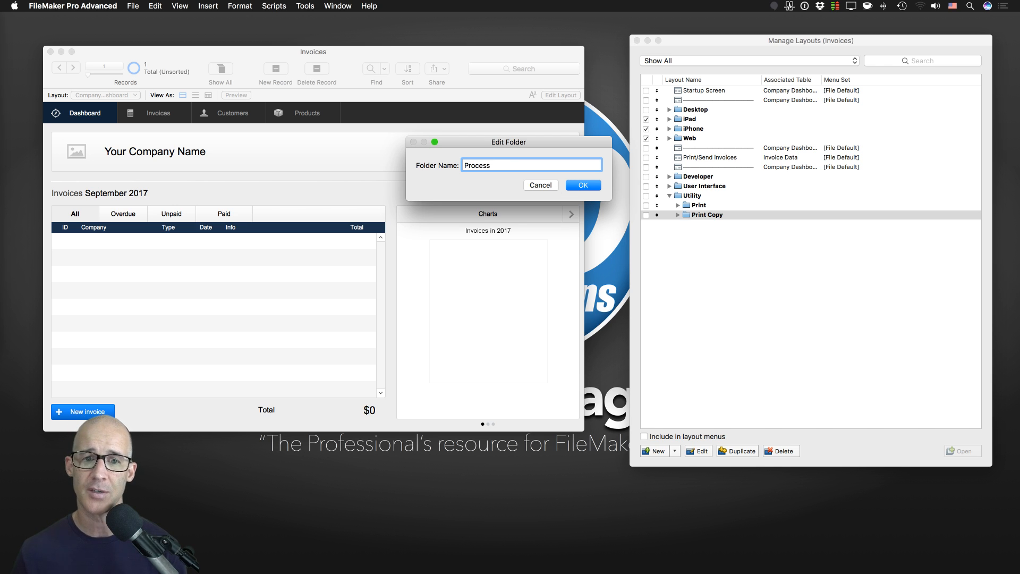
key(super+a)
text(Rle)
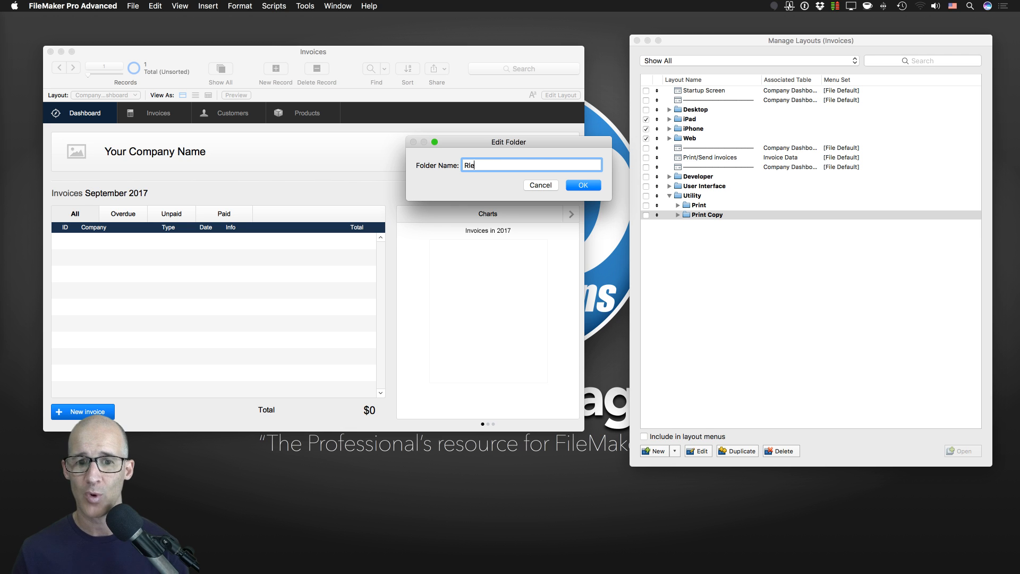
key(BackSpace)
text(elated)
key(super+a)
key(BackSpace)
text(Blank)
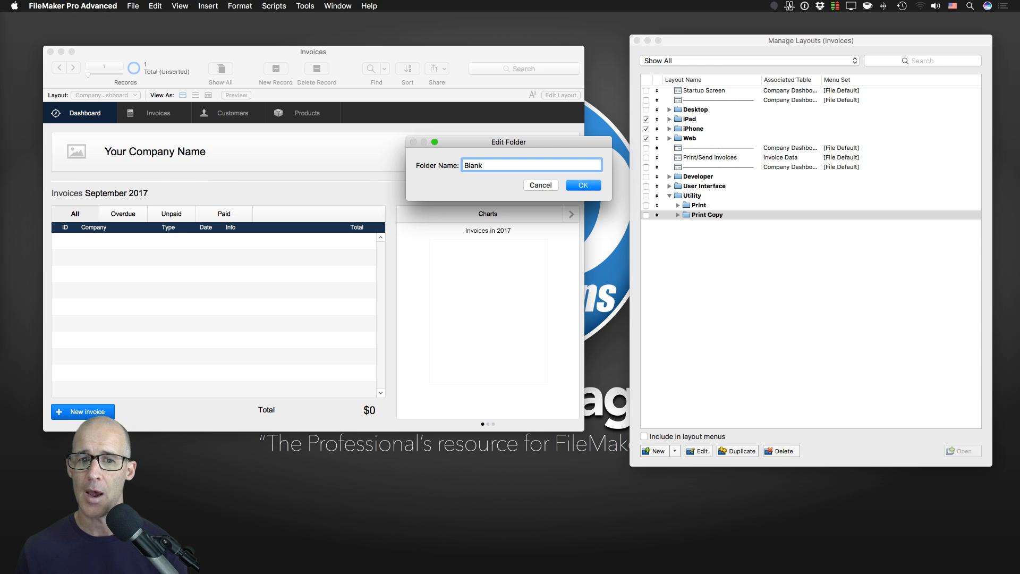
click(592, 186)
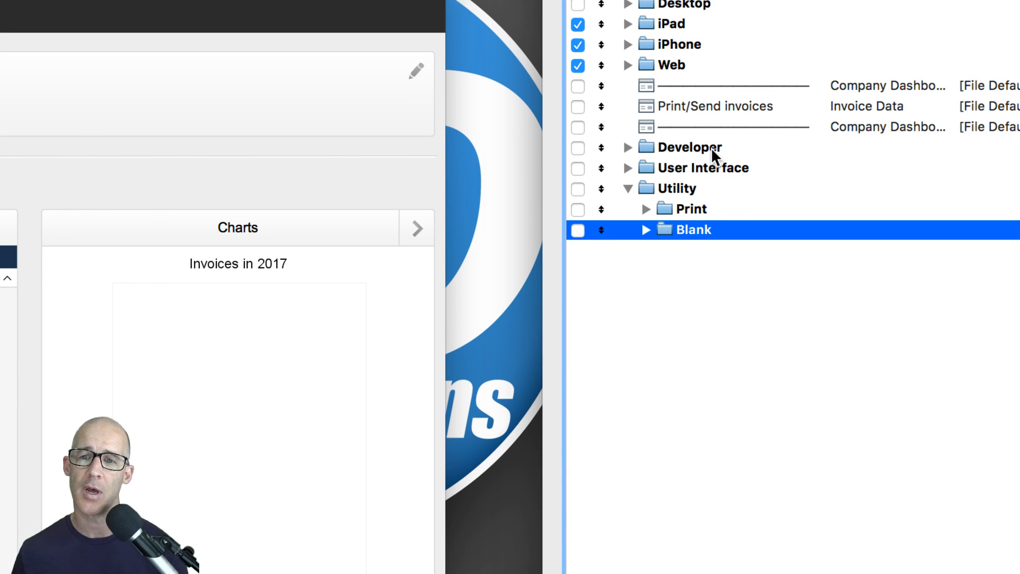
Step: Collapse the Utility folder and move it above User Interface, directly below Developer
click(711, 148)
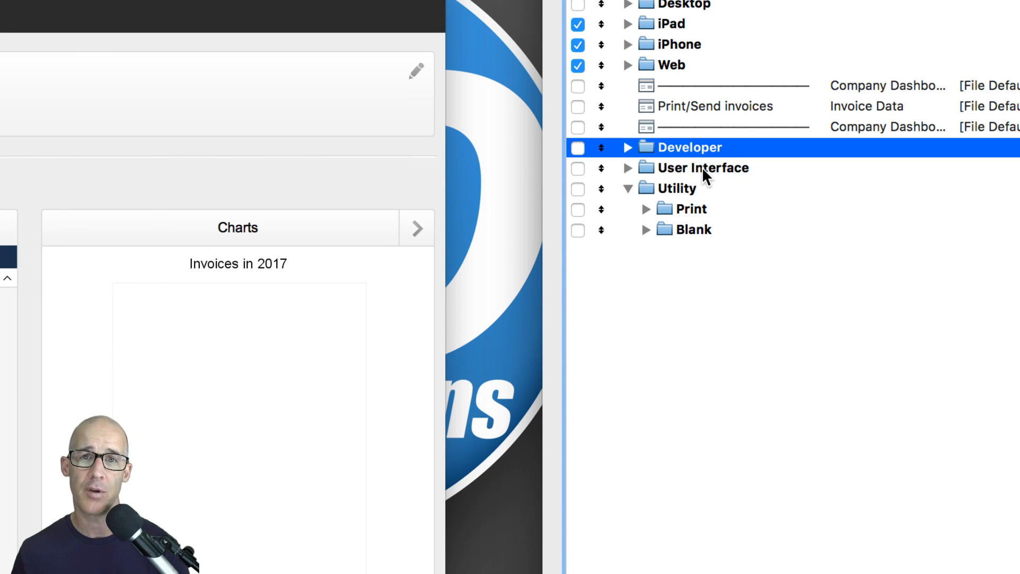
click(703, 168)
click(688, 189)
click(627, 189)
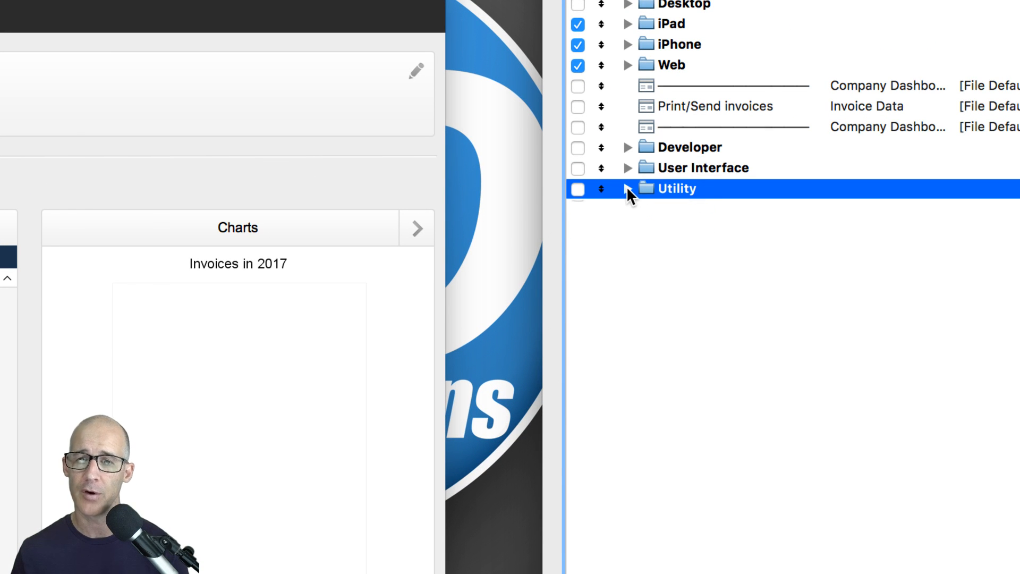
drag(647, 186, 647, 162)
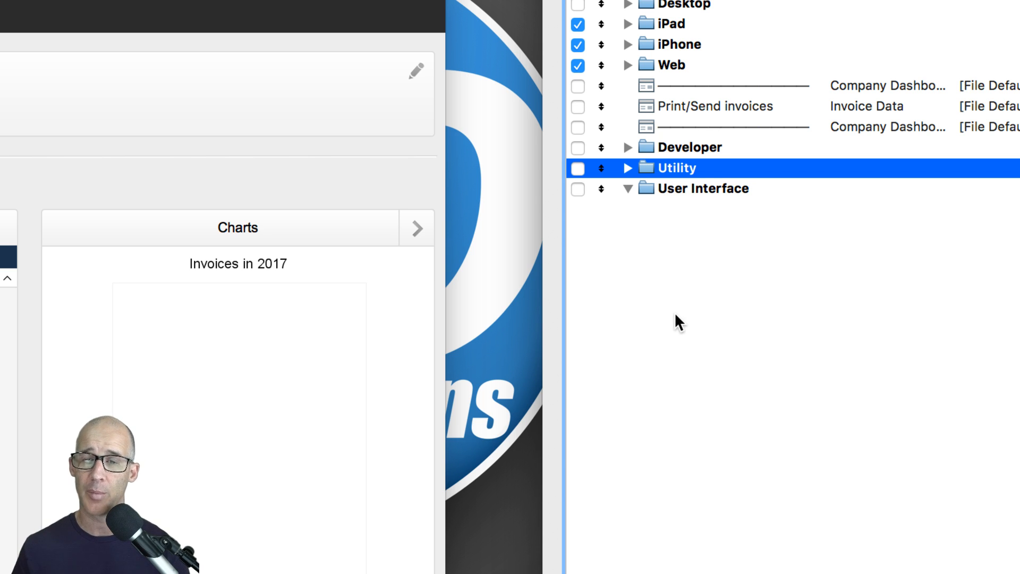
Step: Nest the Desktop, iPad, iPhone and Web folders inside User Interface, and collapse that folder
click(723, 7)
shift+click(715, 64)
drag(674, 10, 727, 190)
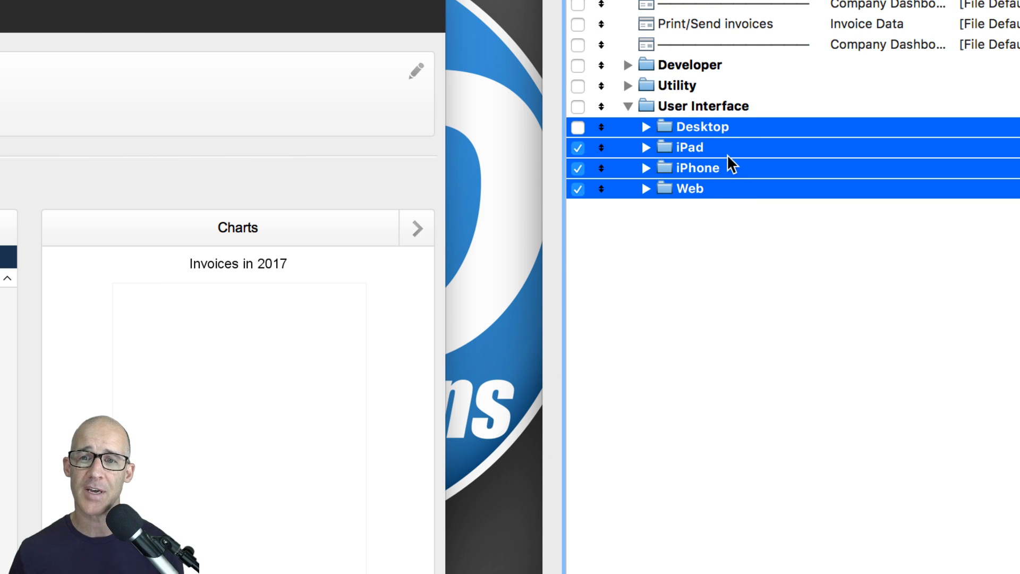
click(736, 223)
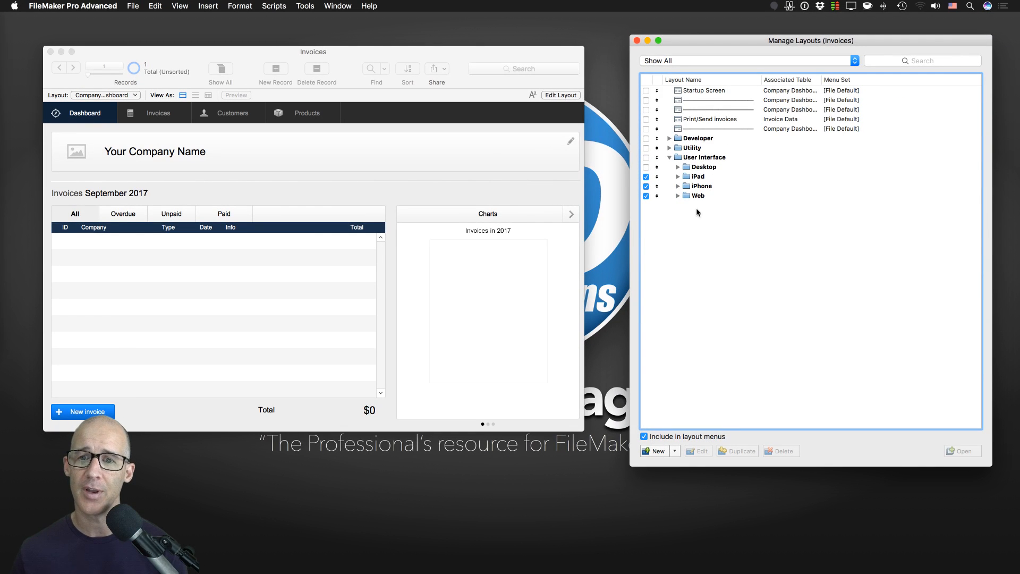
click(670, 157)
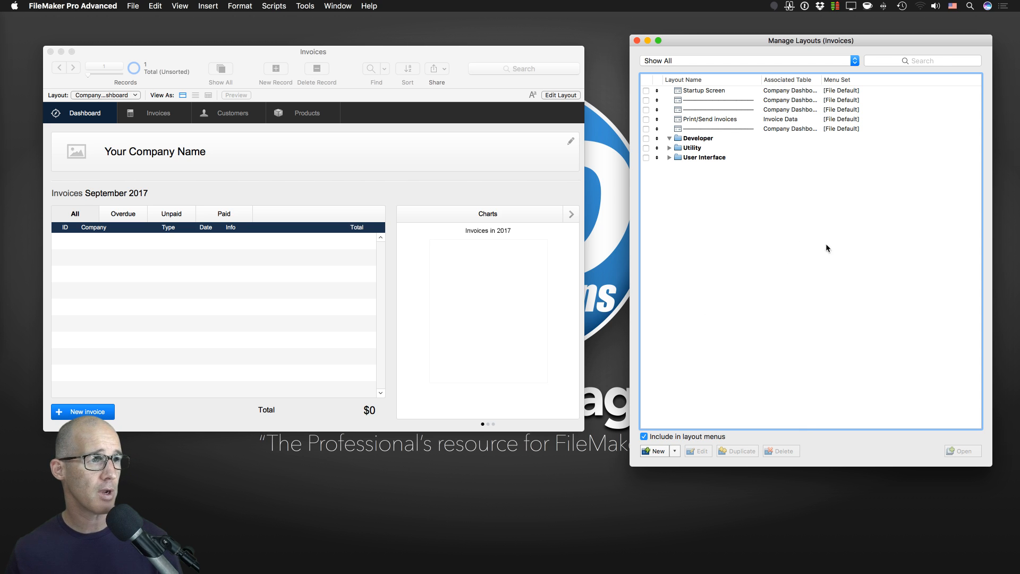
Step: Widen the Associated Table column of the layout list so that full table names fit
key(super+Tab)
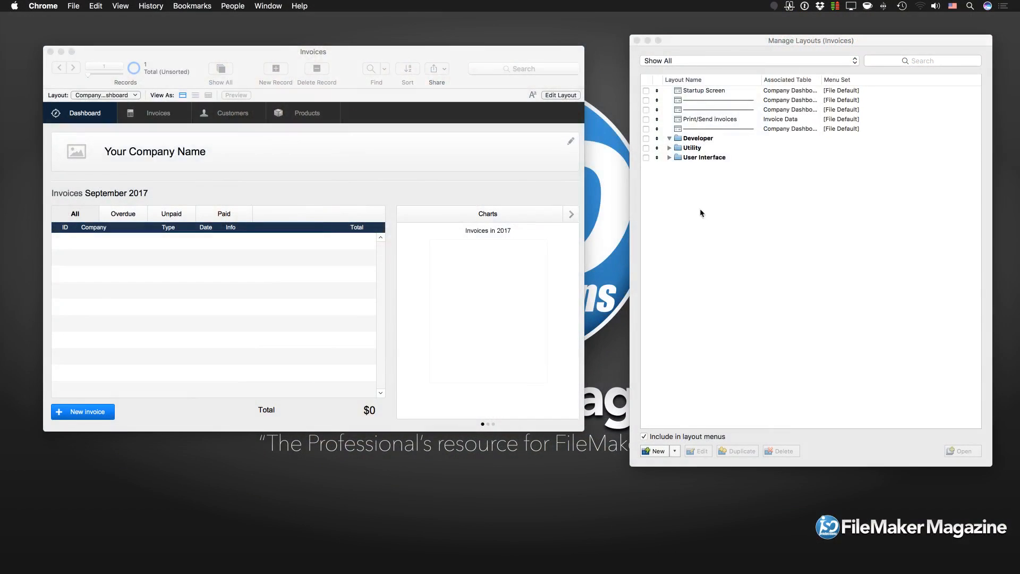
drag(786, 46, 546, 45)
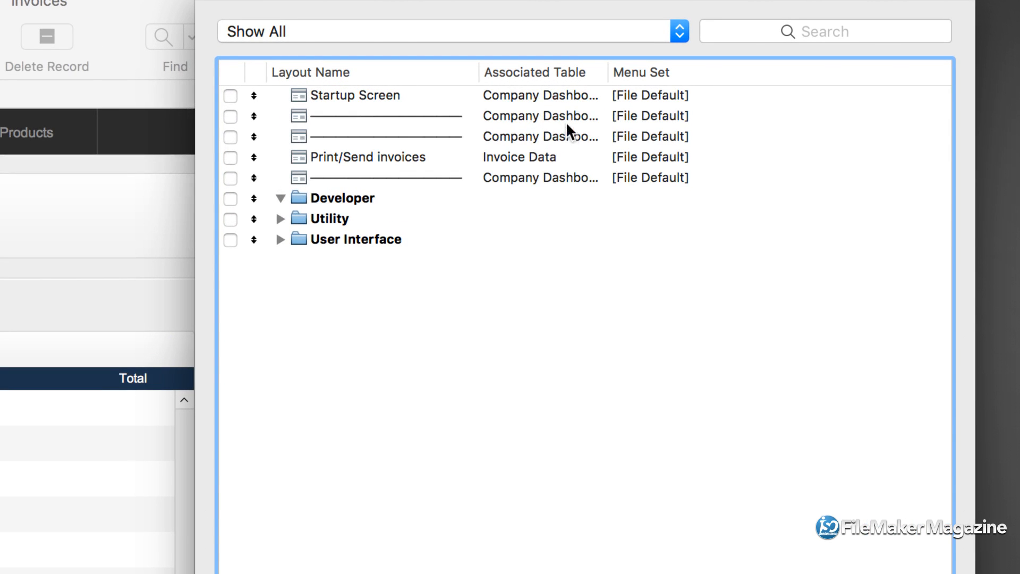
drag(477, 69, 482, 69)
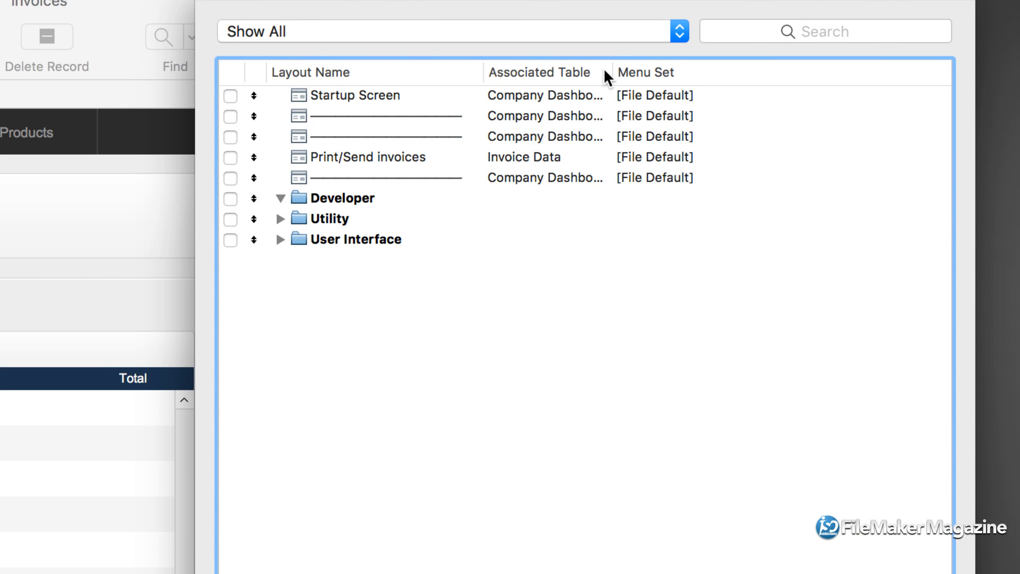
drag(608, 69, 668, 71)
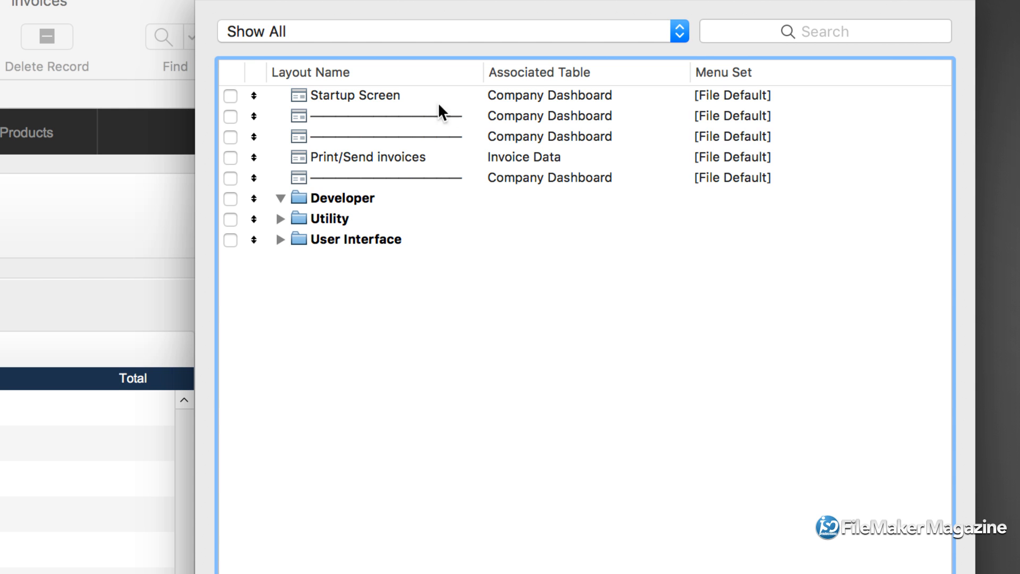
Step: Expand User Interface with all its subfolders and compare the associated tables and menu sets of the Desktop and iPad layouts
click(281, 240)
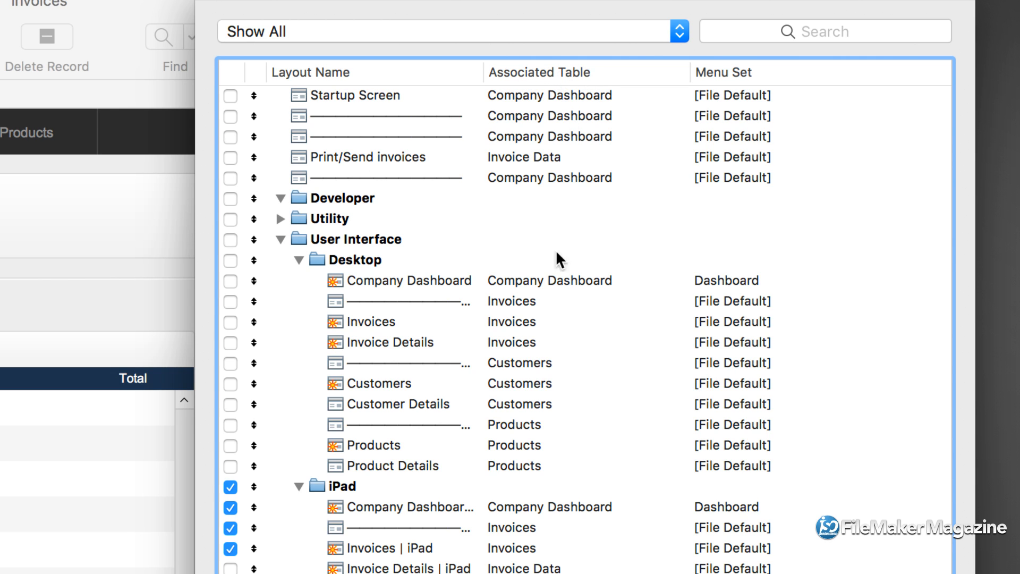
click(548, 281)
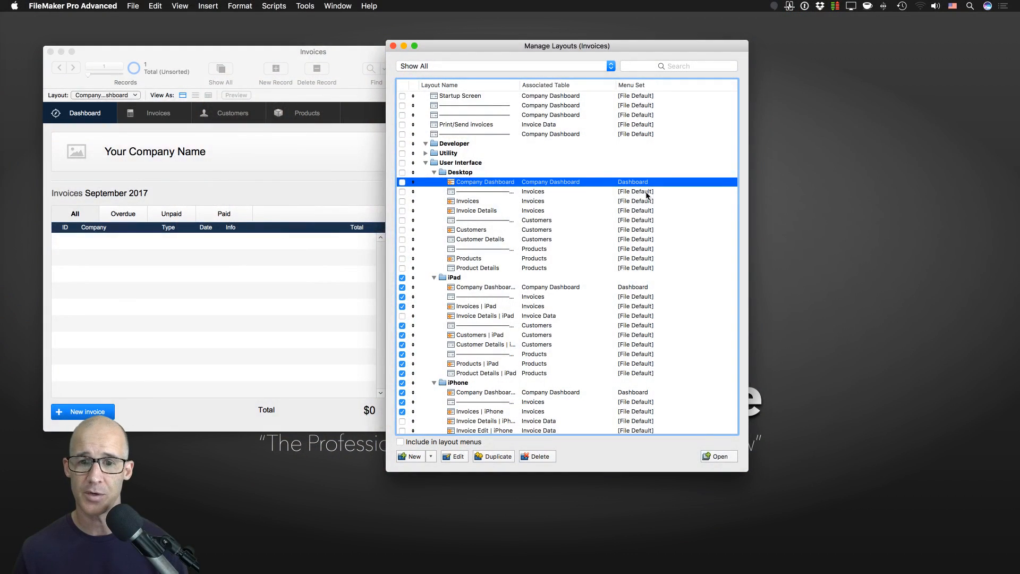
click(646, 193)
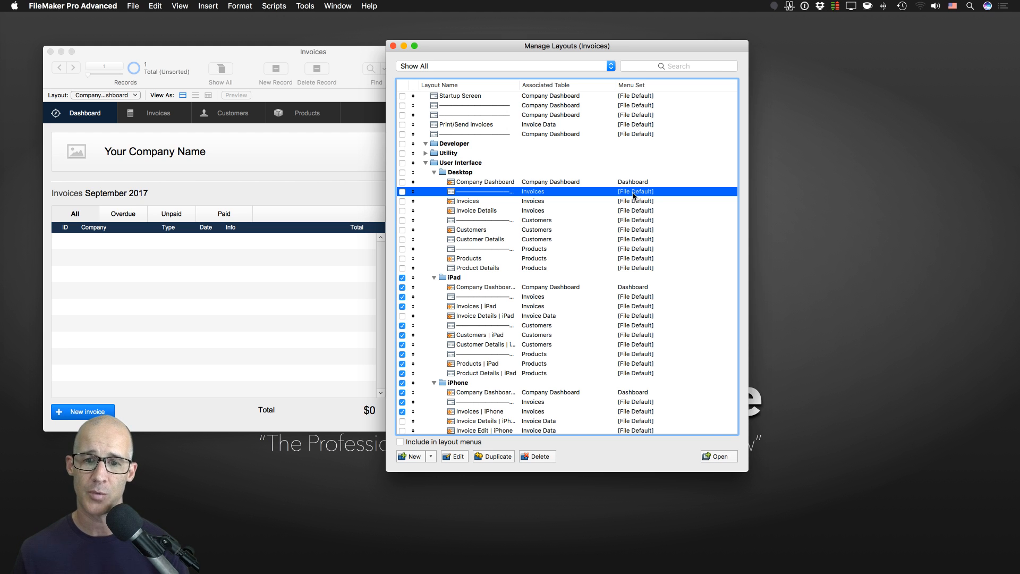
click(632, 181)
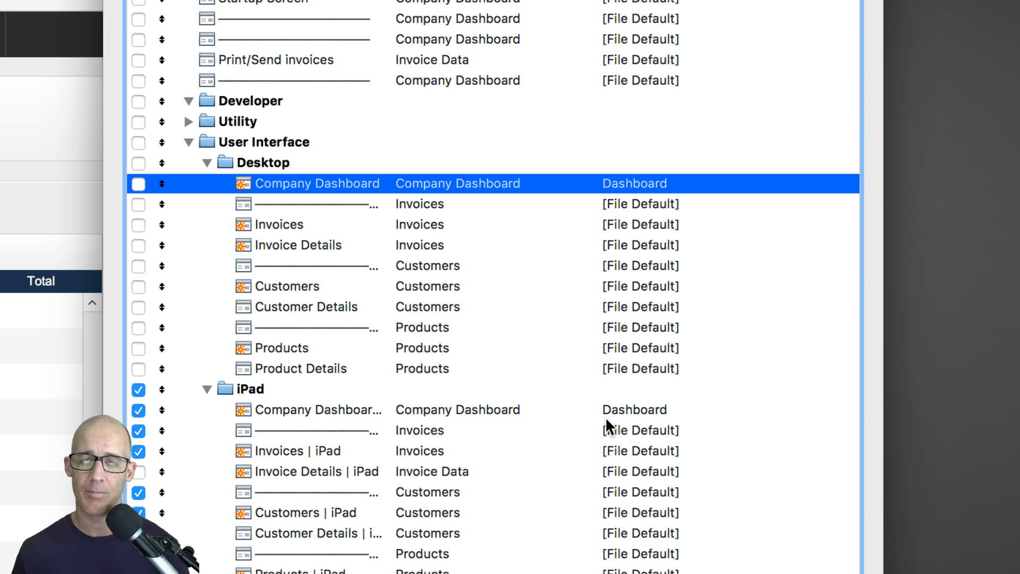
click(620, 433)
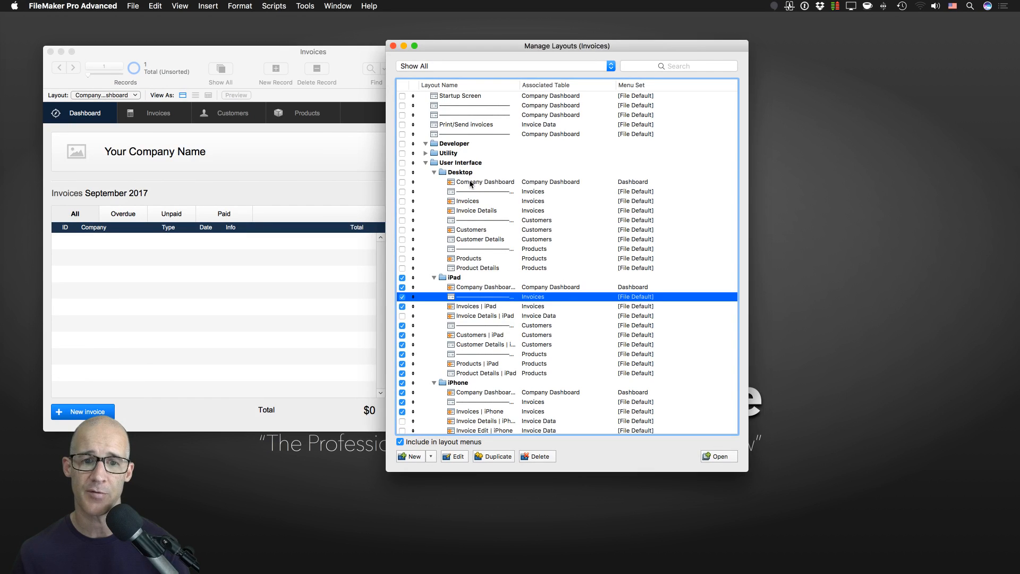
Step: Review the menu set choices in the desktop Company Dashboard layout's setup, leaving the settings as they are
double_click(470, 182)
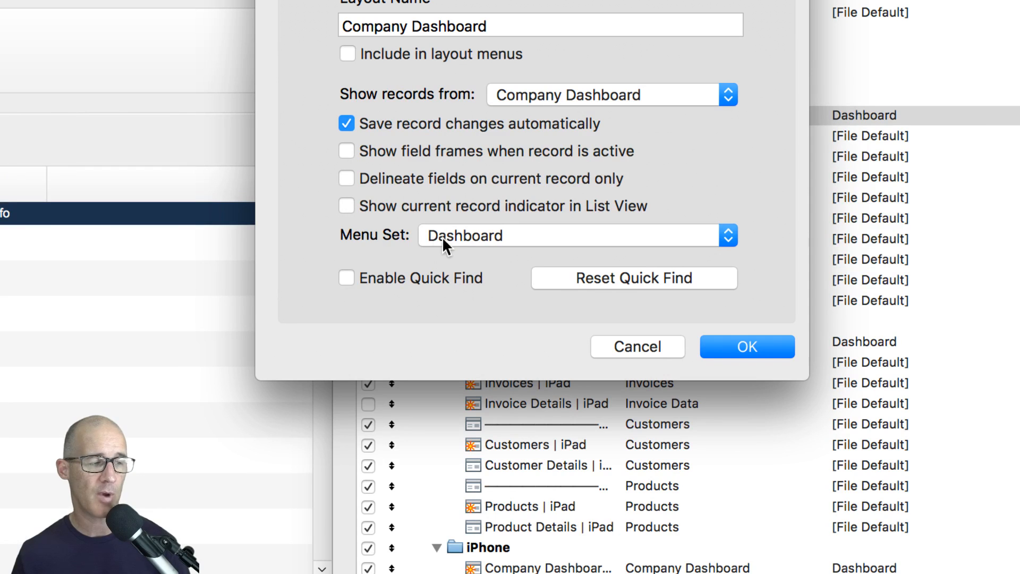
click(469, 234)
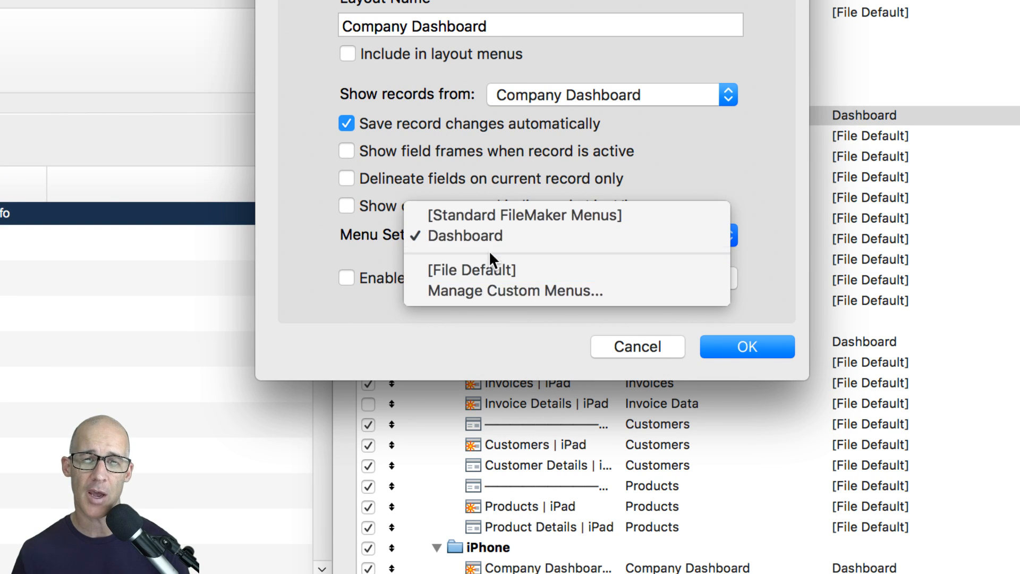
click(377, 243)
click(654, 349)
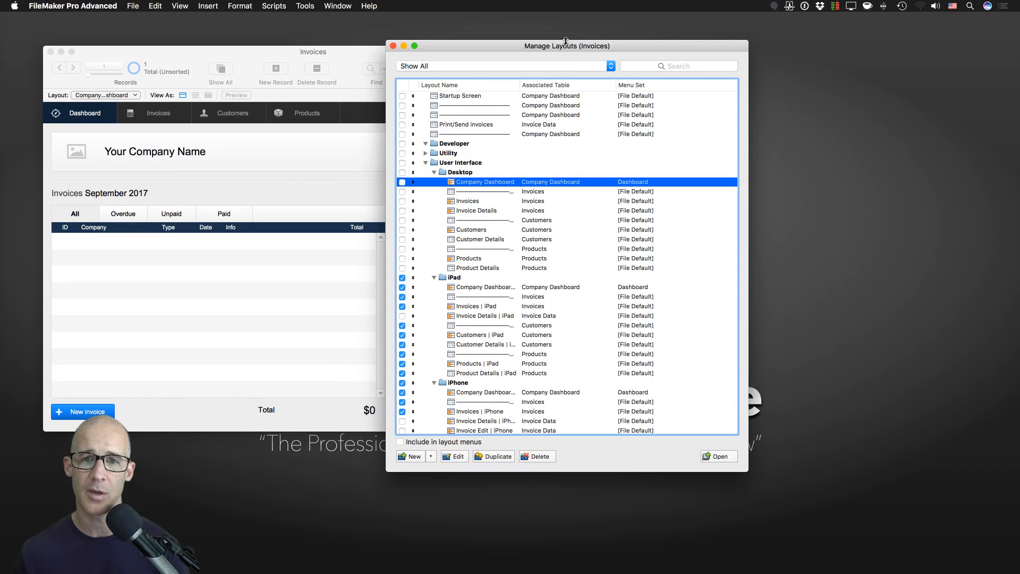
drag(566, 43, 774, 39)
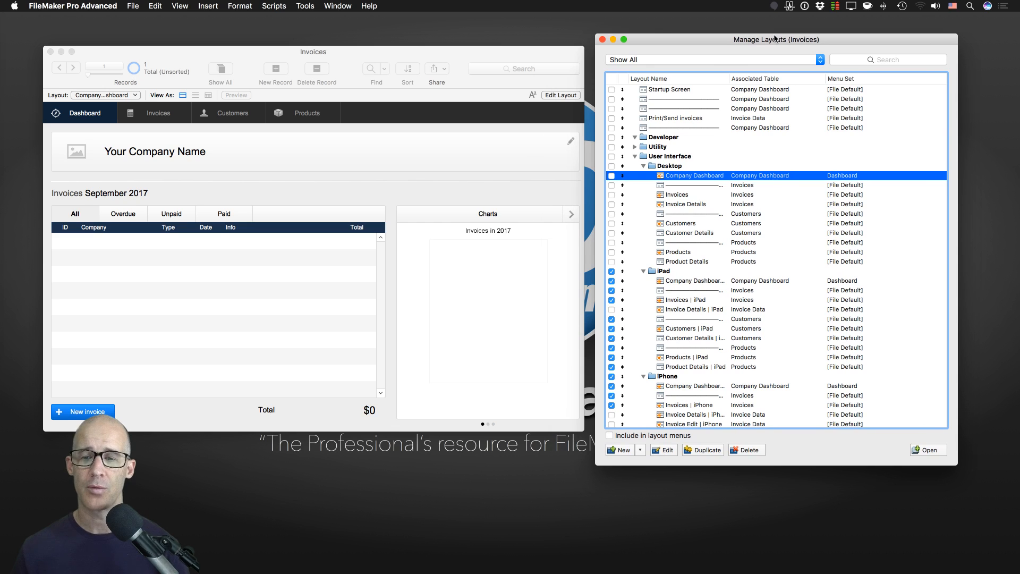
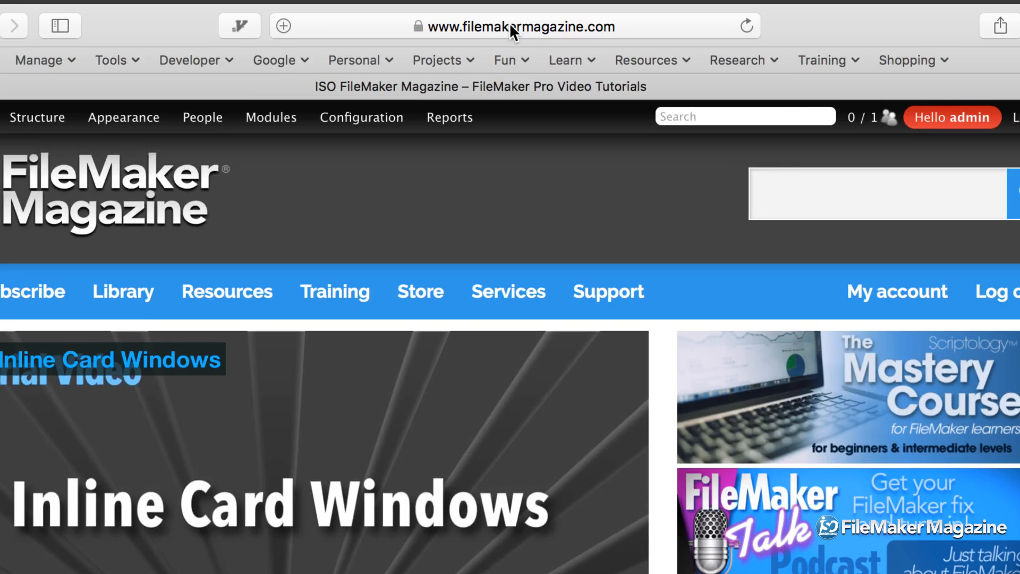
Step: Show the address of the FileMaker Magazine home page in Safari
click(510, 27)
click(455, 31)
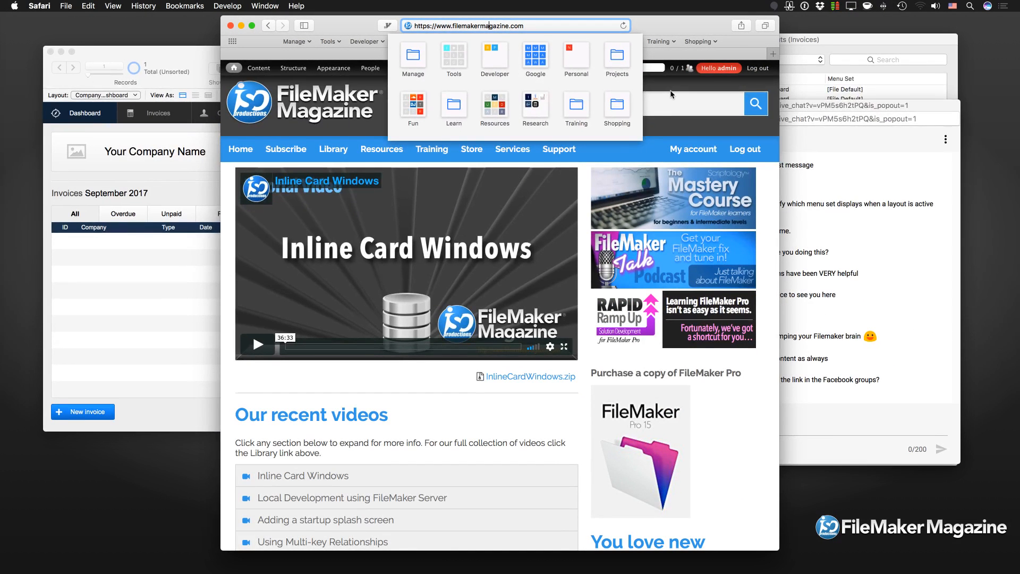
click(849, 162)
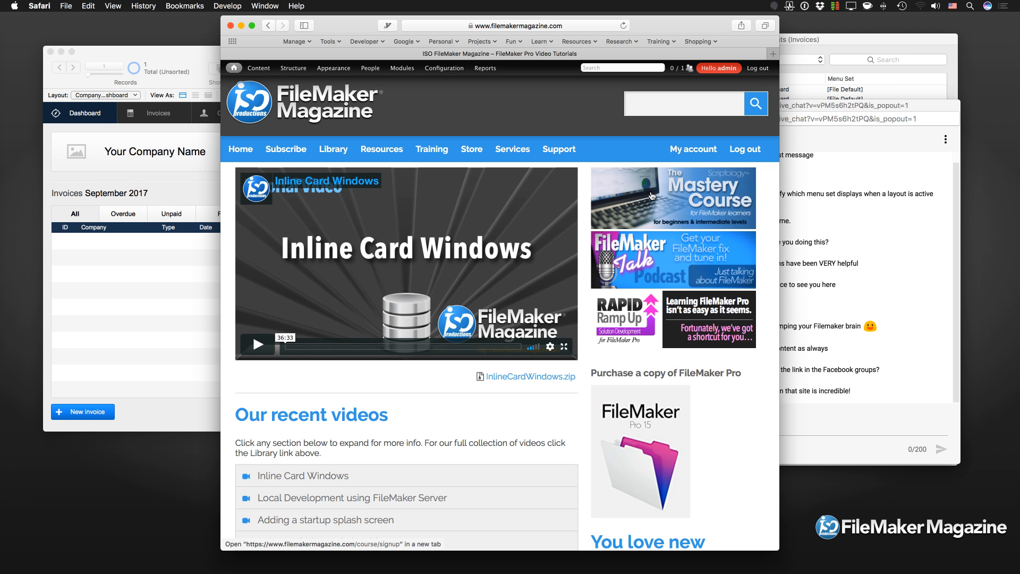
drag(649, 27, 560, 27)
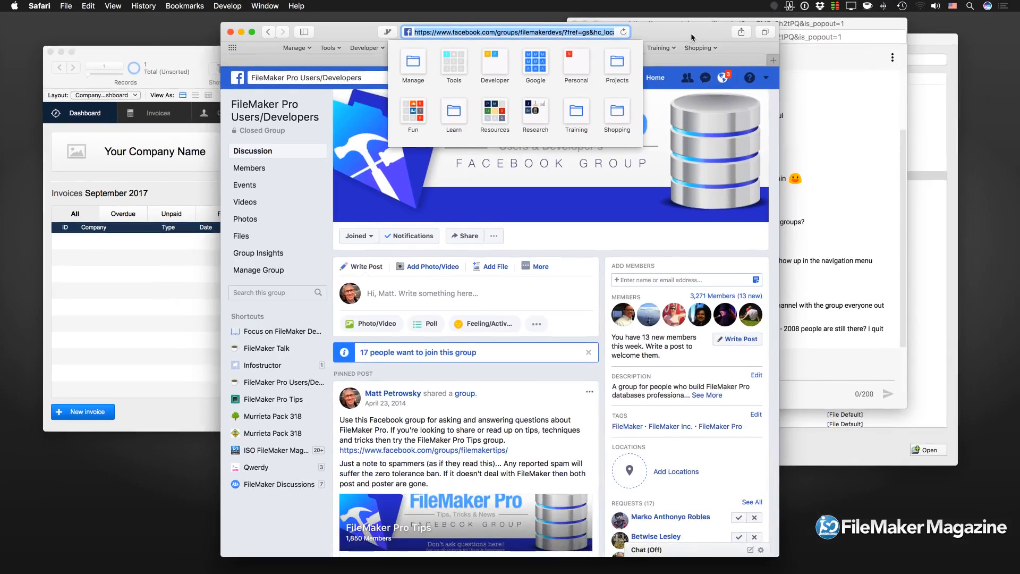
Step: Move the live chat window off screen and place the Invoices and Manage Layouts windows side by side
drag(846, 33, 0, 90)
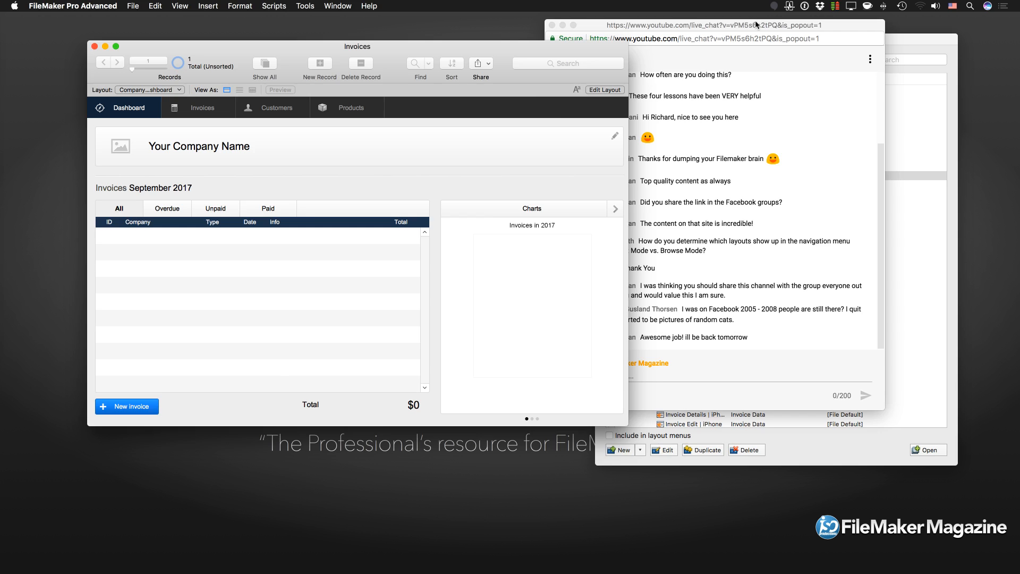
drag(755, 25, 0, 175)
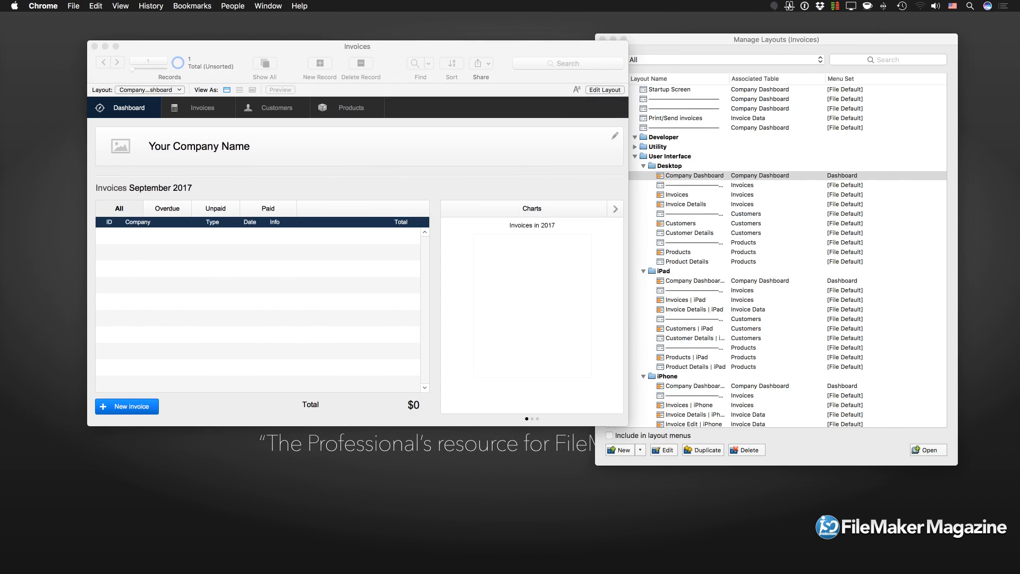
mouse_move(508, 51)
mouse_down()
mouse_move(529, 37)
mouse_move(516, 37)
mouse_up()
drag(725, 43, 753, 43)
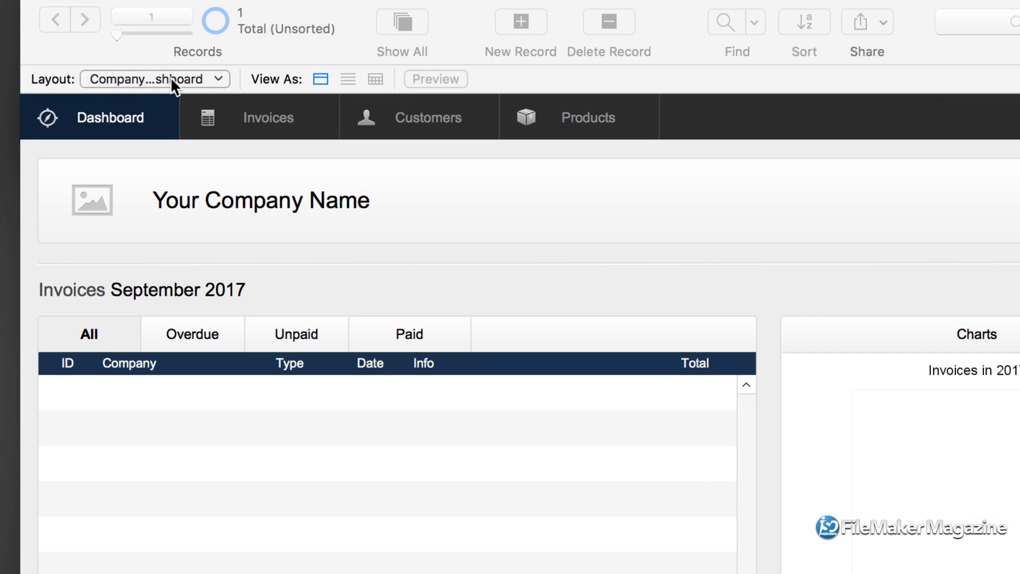
Step: Check which layouts the Invoices window offers for switching, including those in the iPad folder
click(164, 80)
mouse_move(166, 81)
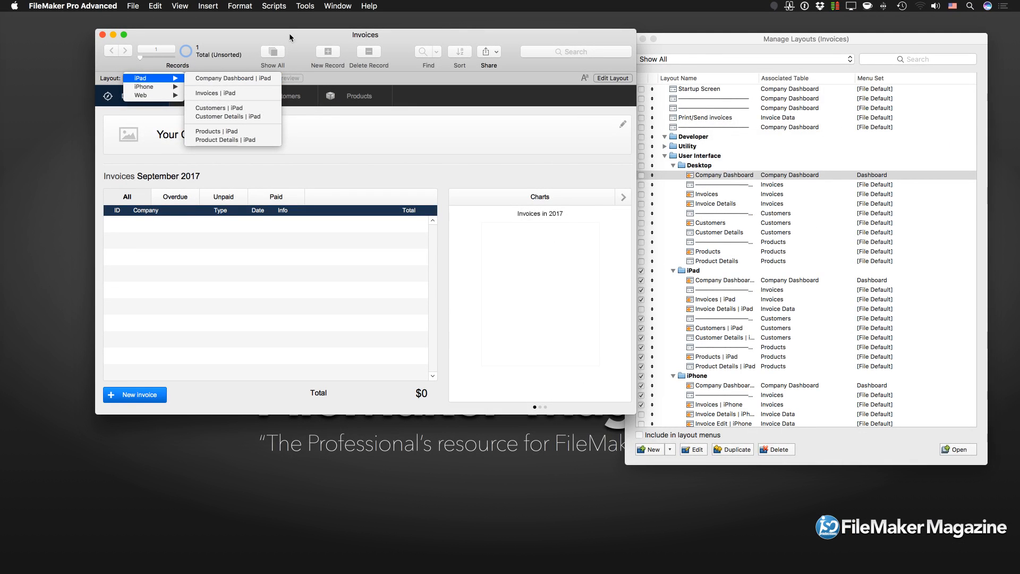
click(289, 33)
Step: Examine the layouts that Go to Layout offers in Browse mode for the iPad and Web folders
click(243, 6)
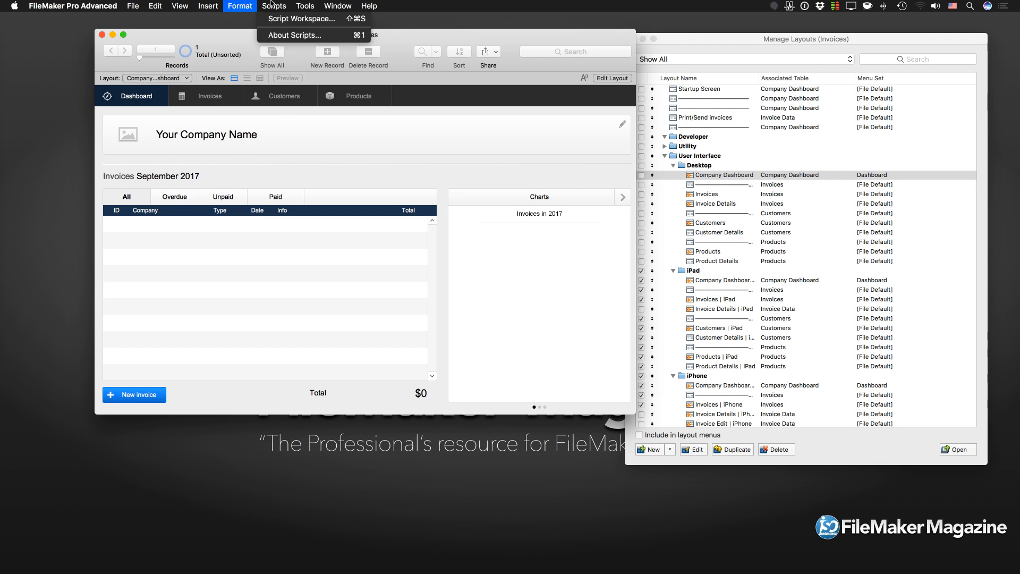
mouse_move(328, 3)
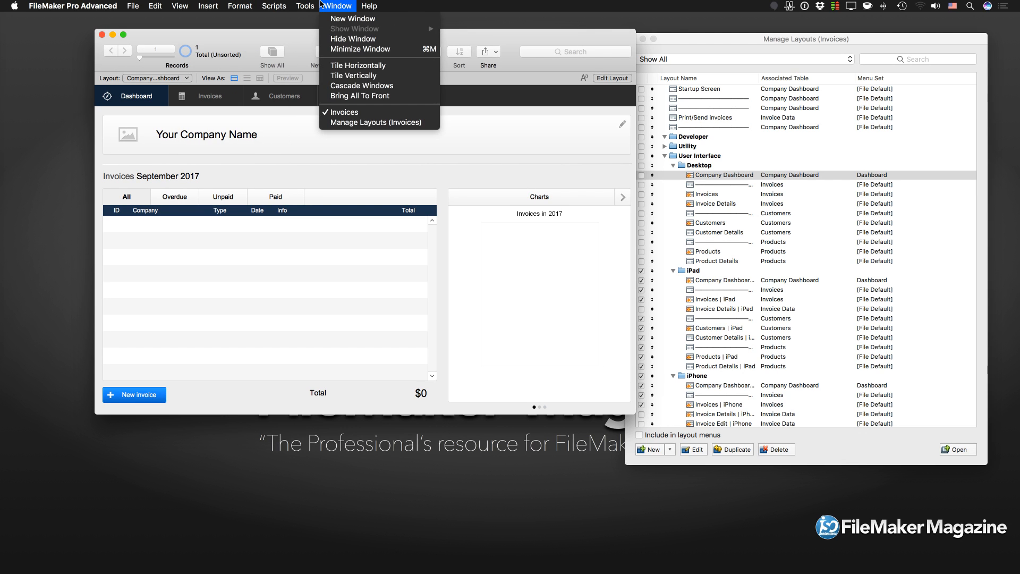
mouse_move(250, 6)
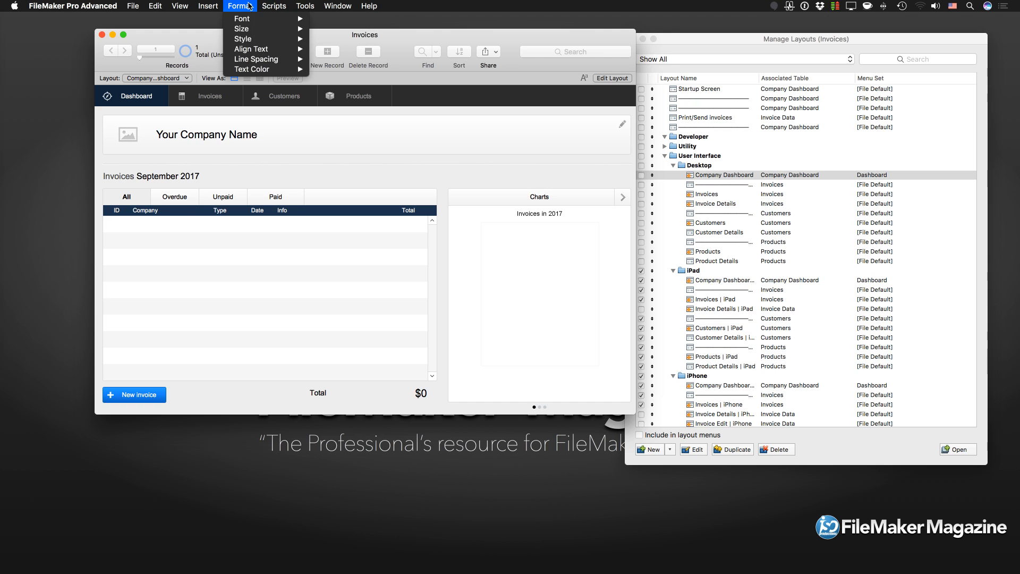
mouse_move(171, 7)
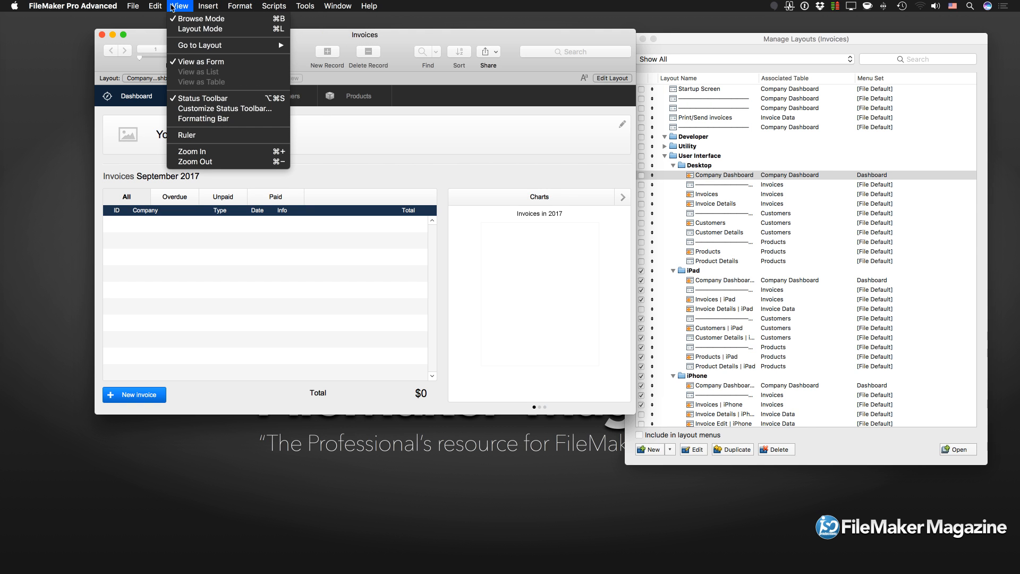
mouse_move(182, 49)
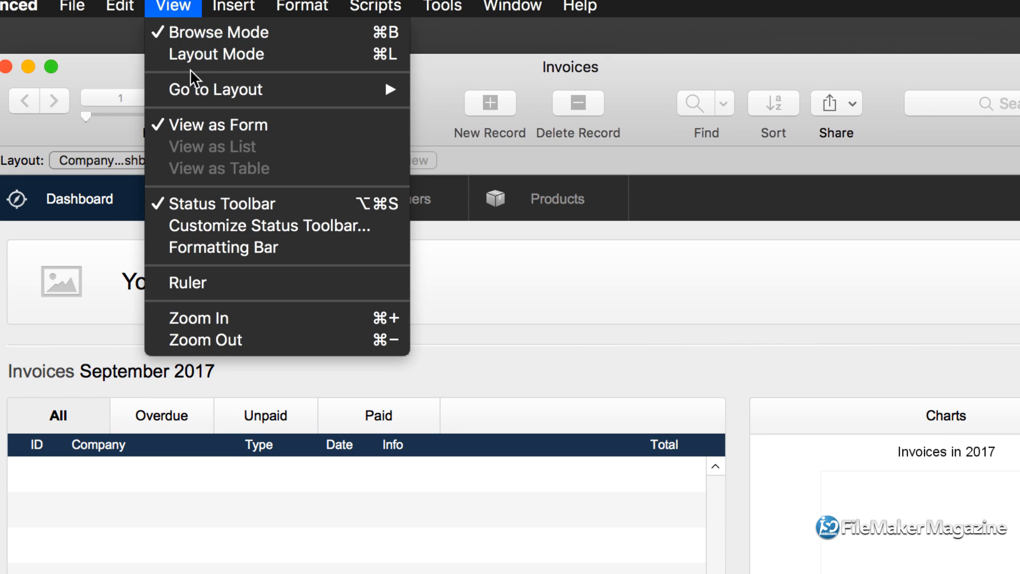
mouse_move(194, 90)
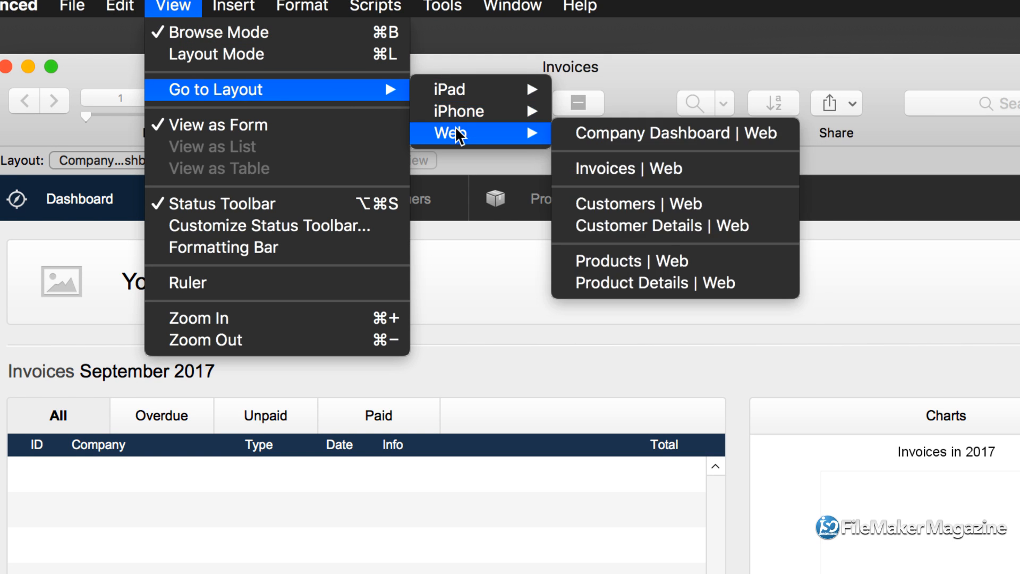
mouse_move(444, 95)
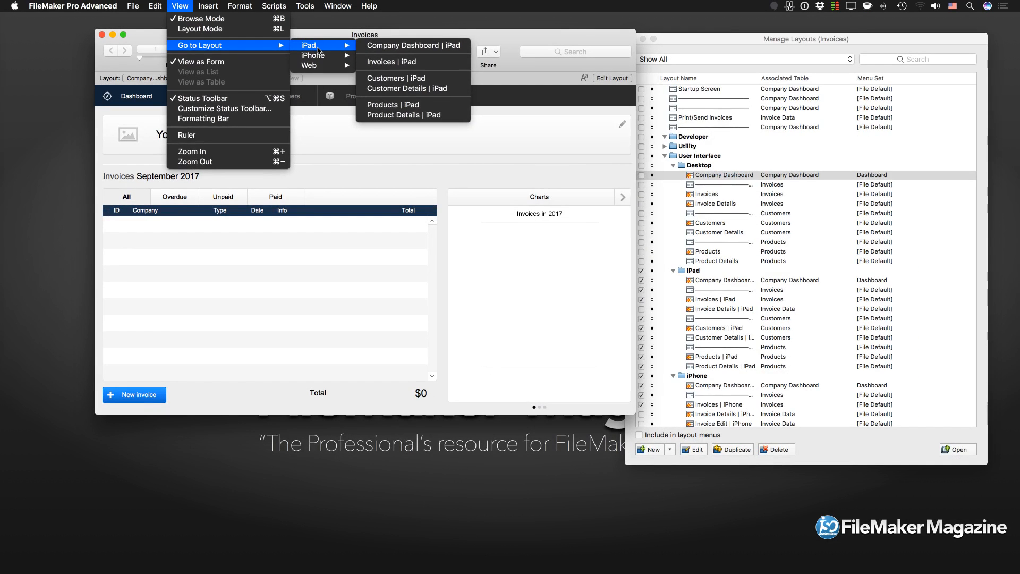
click(501, 45)
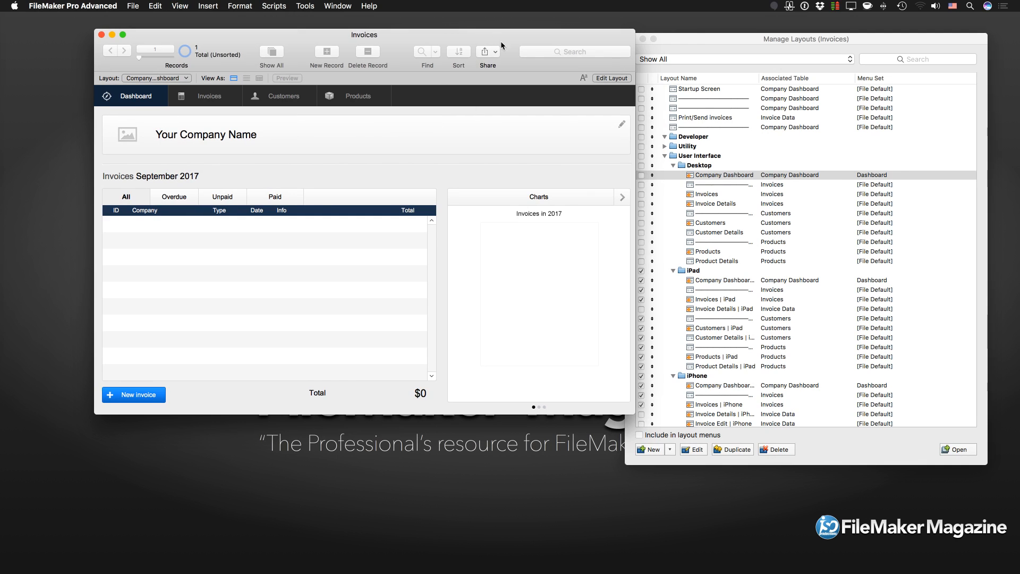
Step: Include the Desktop folder's layouts from Company Dashboard through Products in the layout menus, but exclude the Desktop folder itself
click(702, 35)
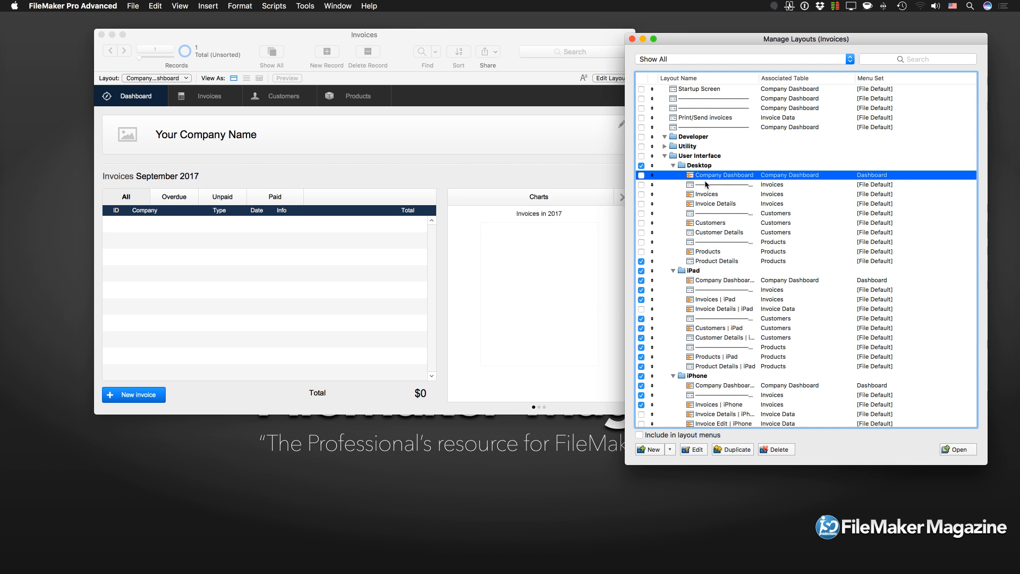
shift+click(705, 253)
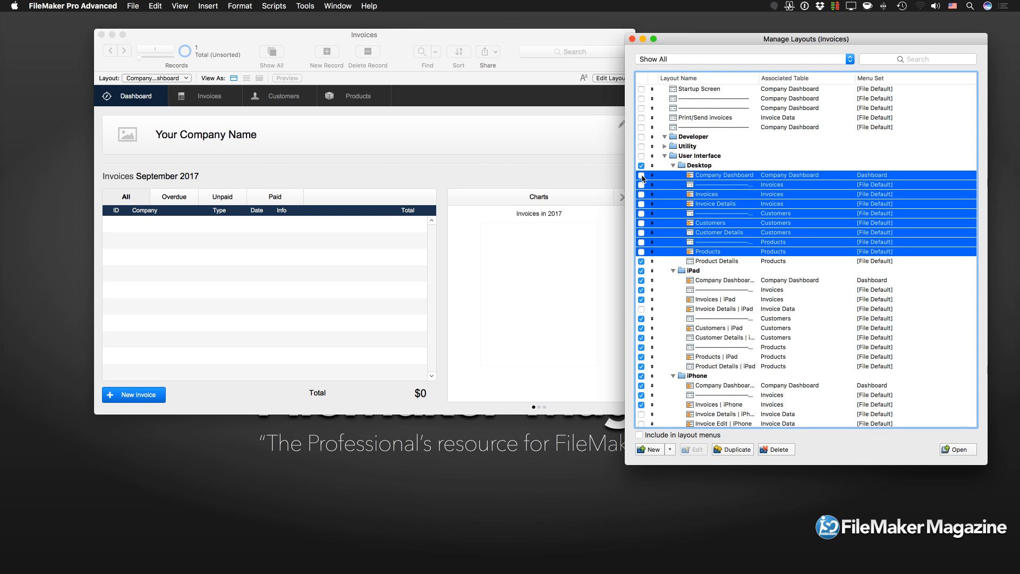
click(641, 175)
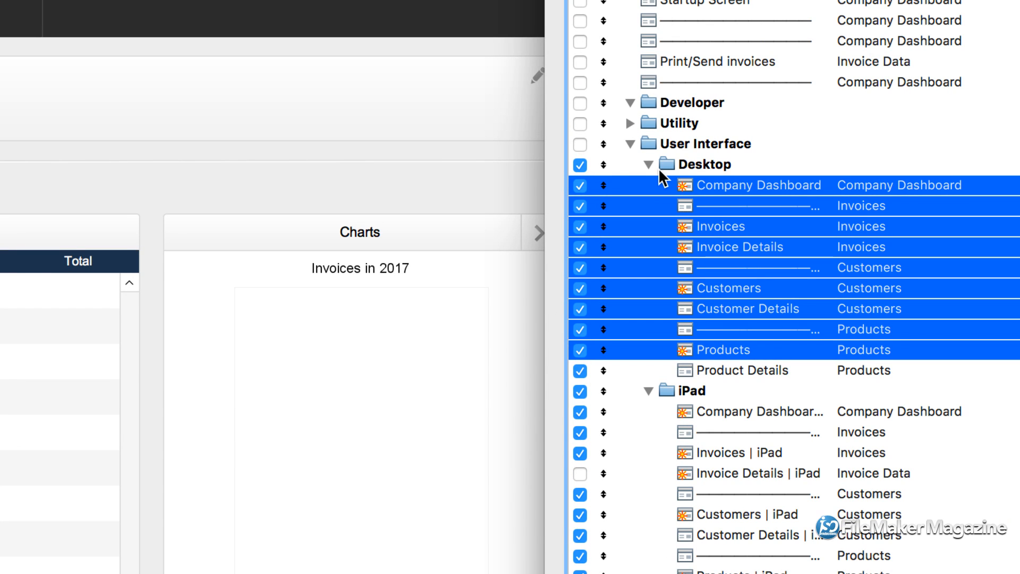
click(580, 165)
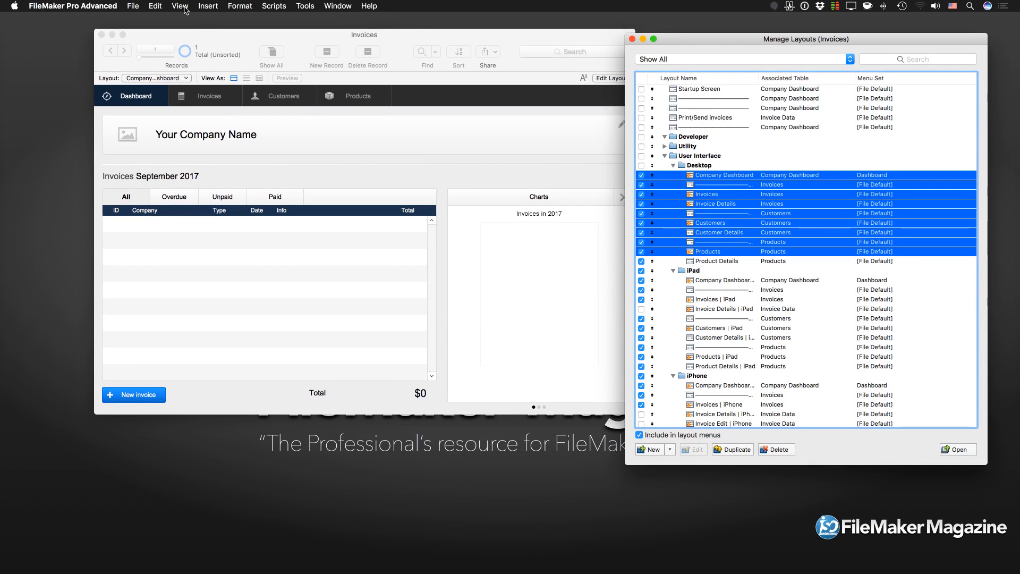
Step: Check how Go to Layout lists the desktop layouts and the iPad folder's contents, and return to the Invoices window
click(180, 6)
mouse_move(206, 52)
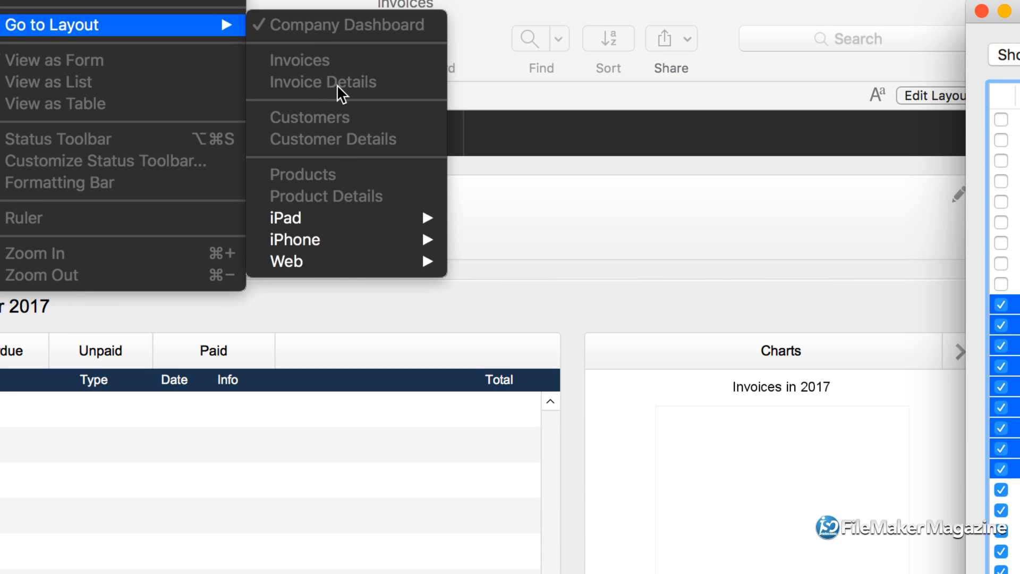
mouse_move(329, 222)
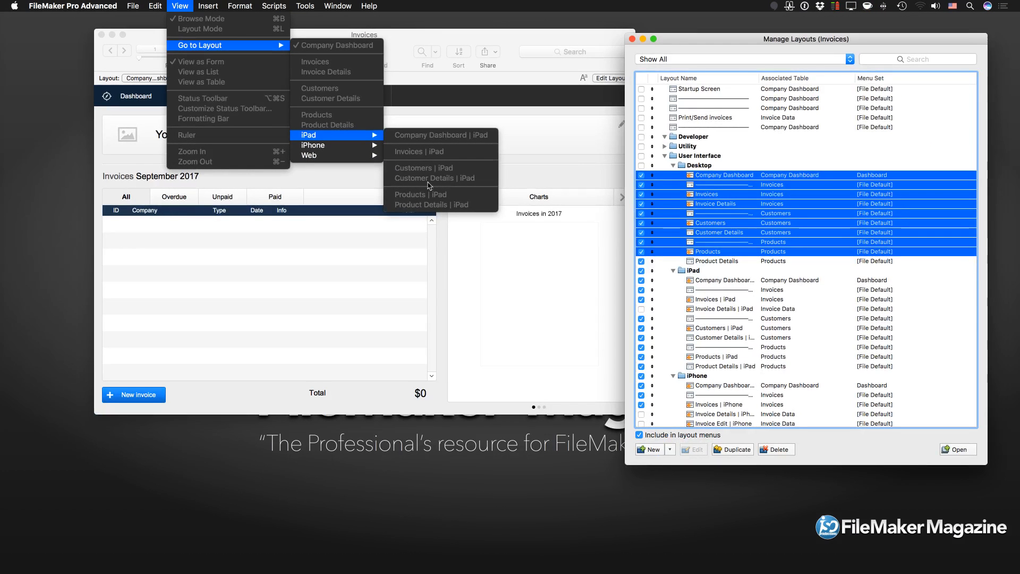
click(482, 38)
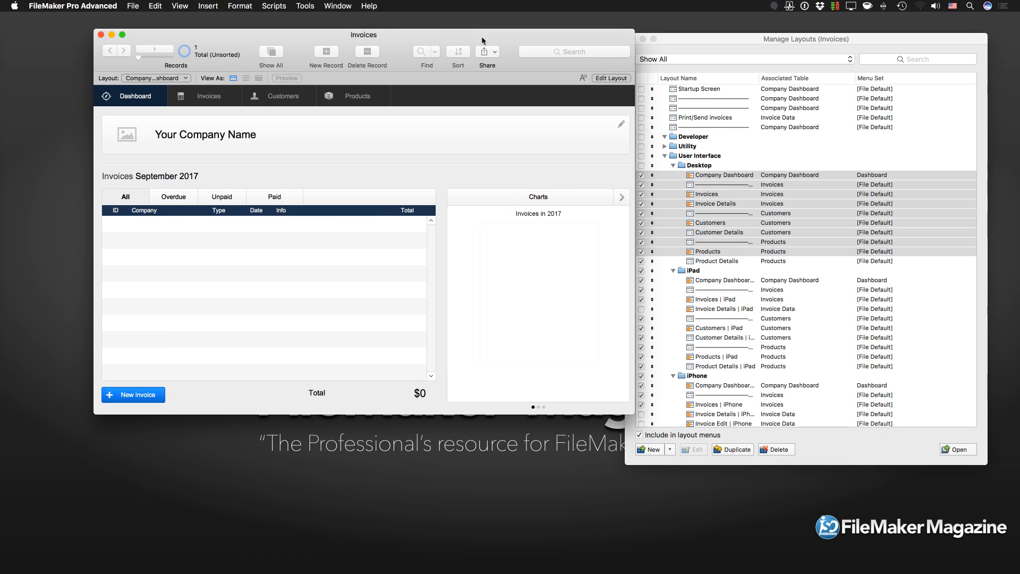